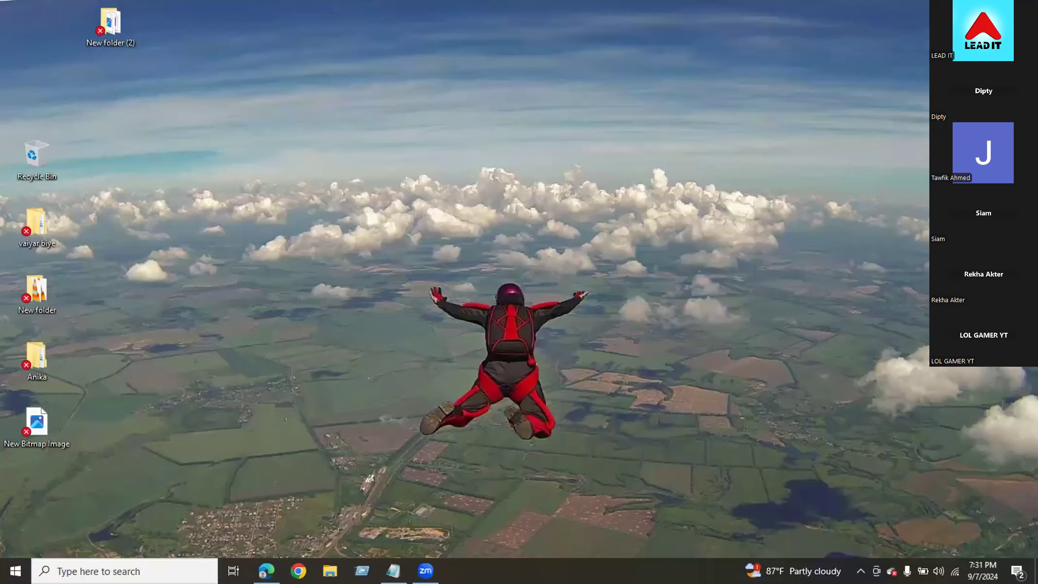
Glance at the Fiverr b2b lead generation gig, hide it, then launch Edge and Chrome
mouse_move(266, 570)
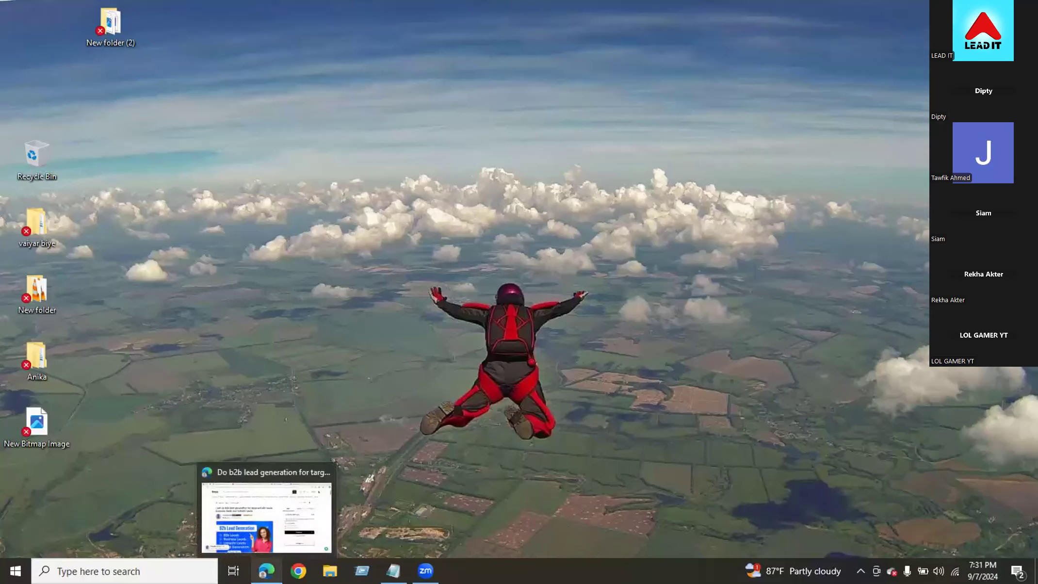
left_click(266, 509)
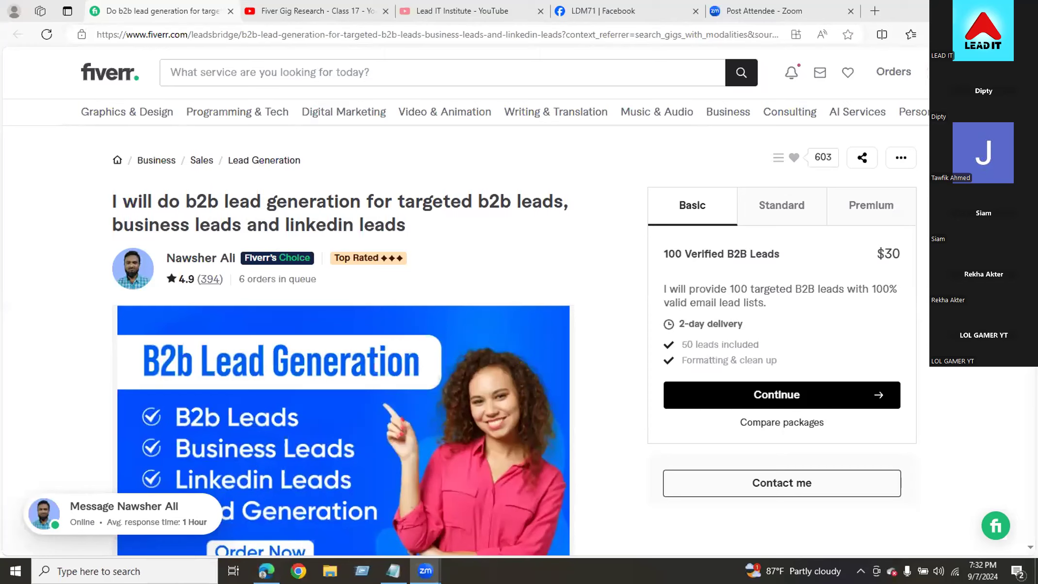
key("super+d")
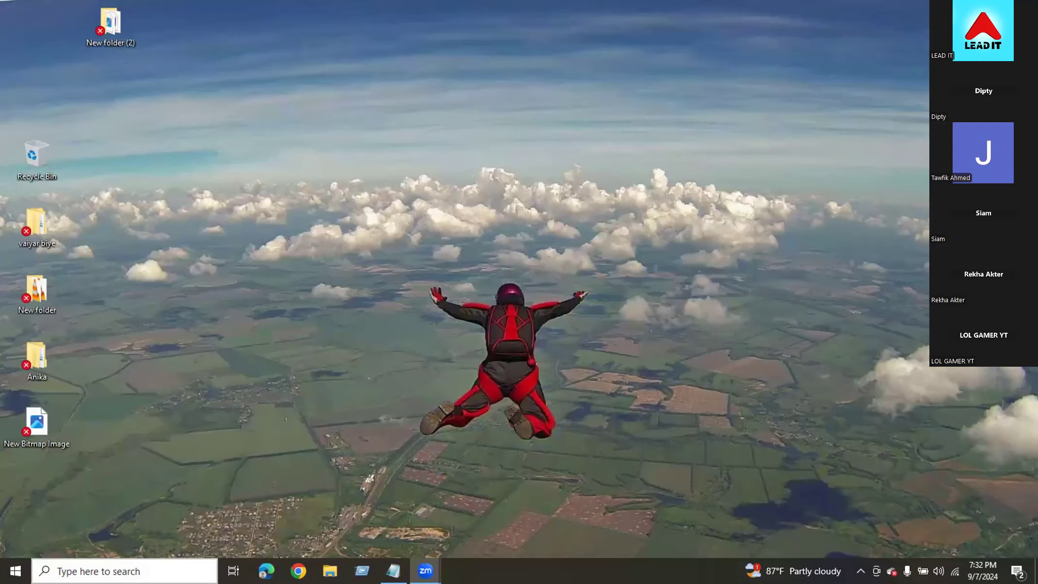
left_click(265, 570)
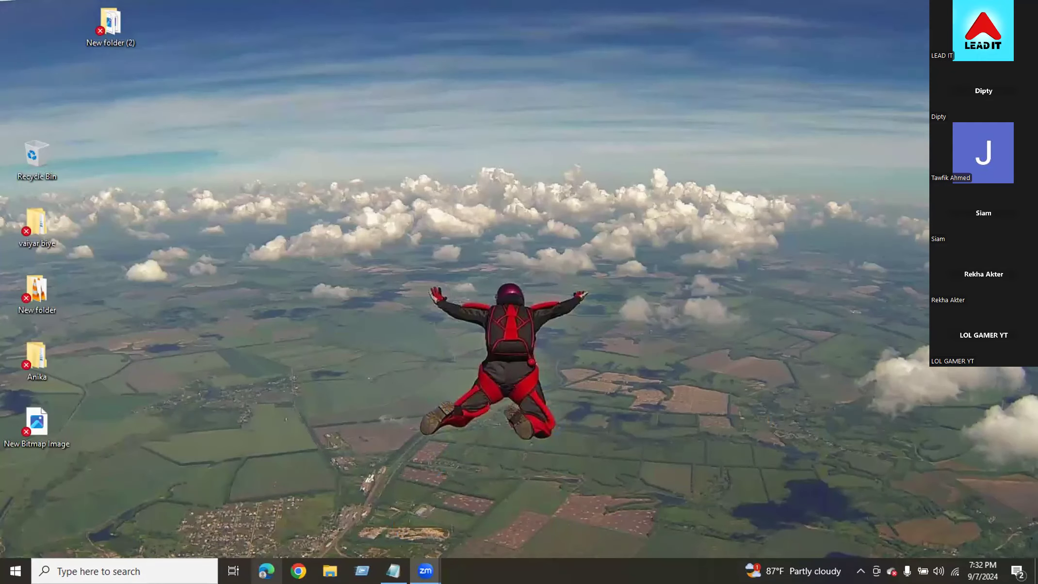
left_click(287, 569)
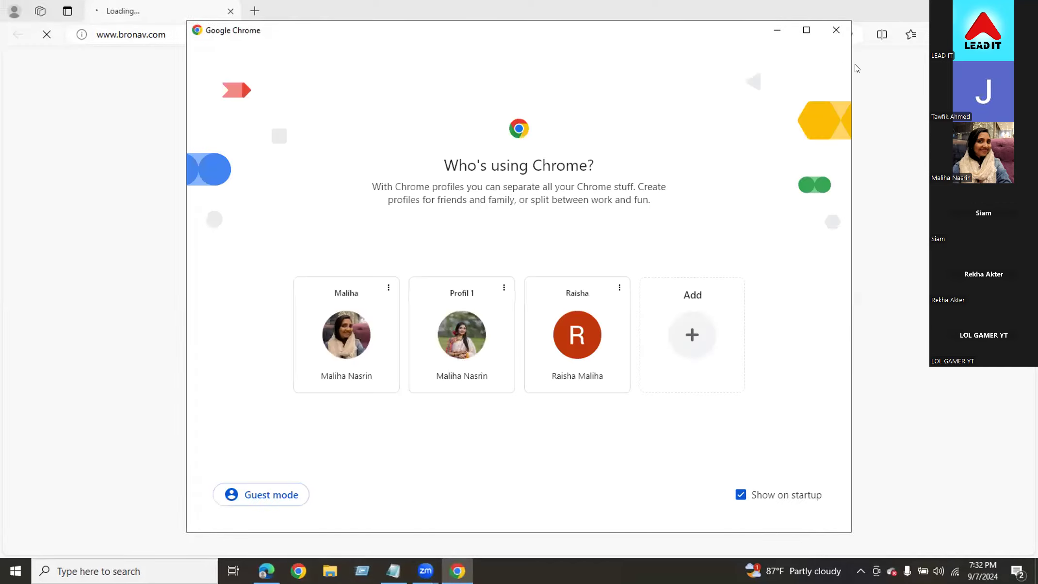
left_click(836, 30)
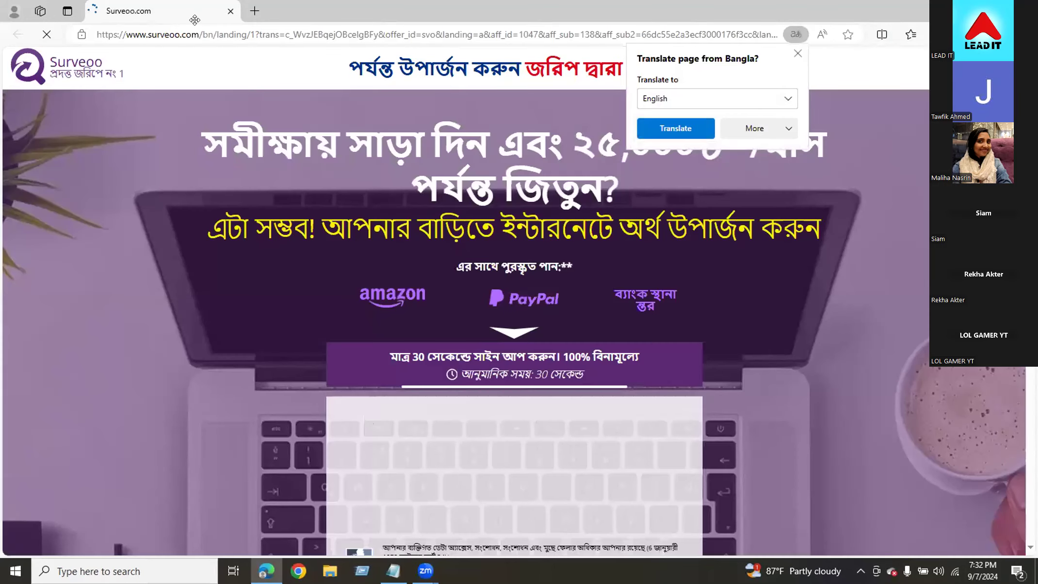
left_click(254, 10)
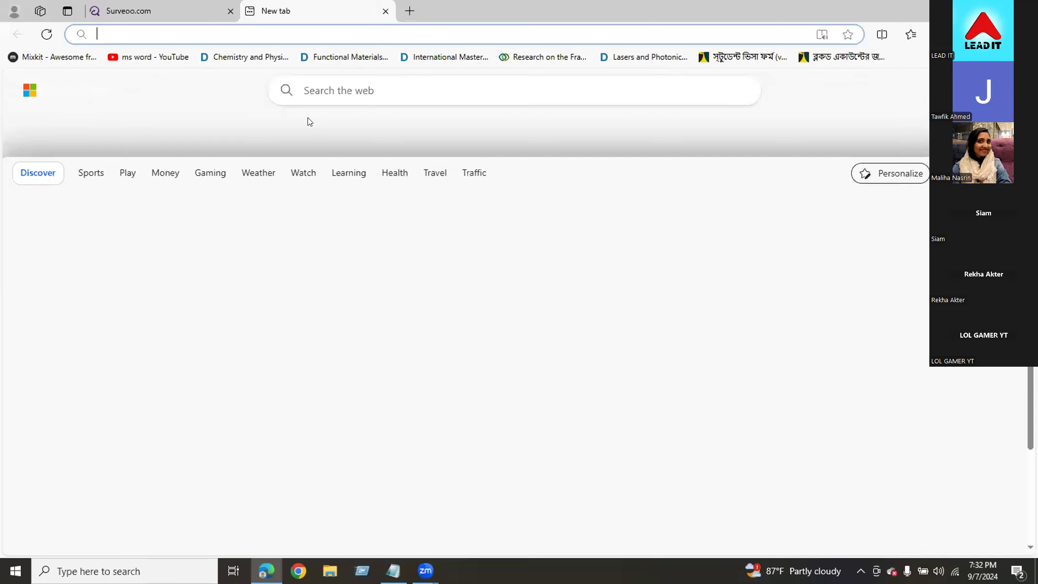
left_click(326, 90)
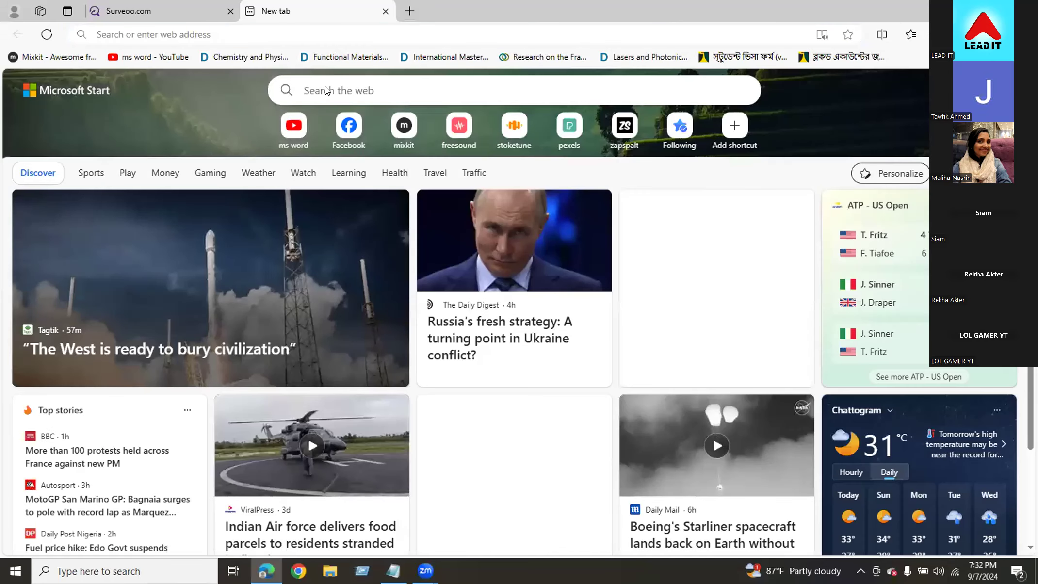
type("f")
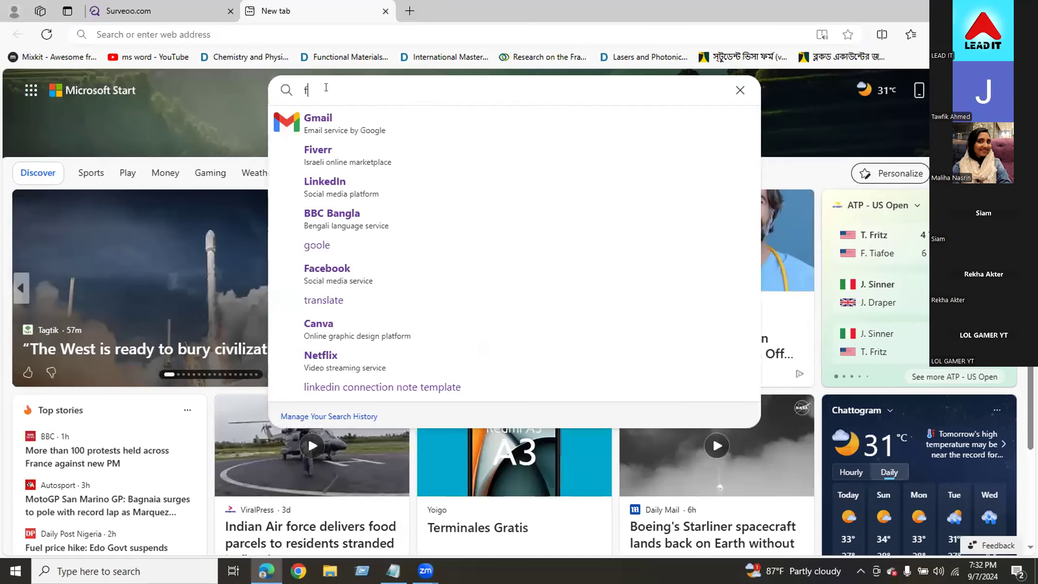
type("iverr")
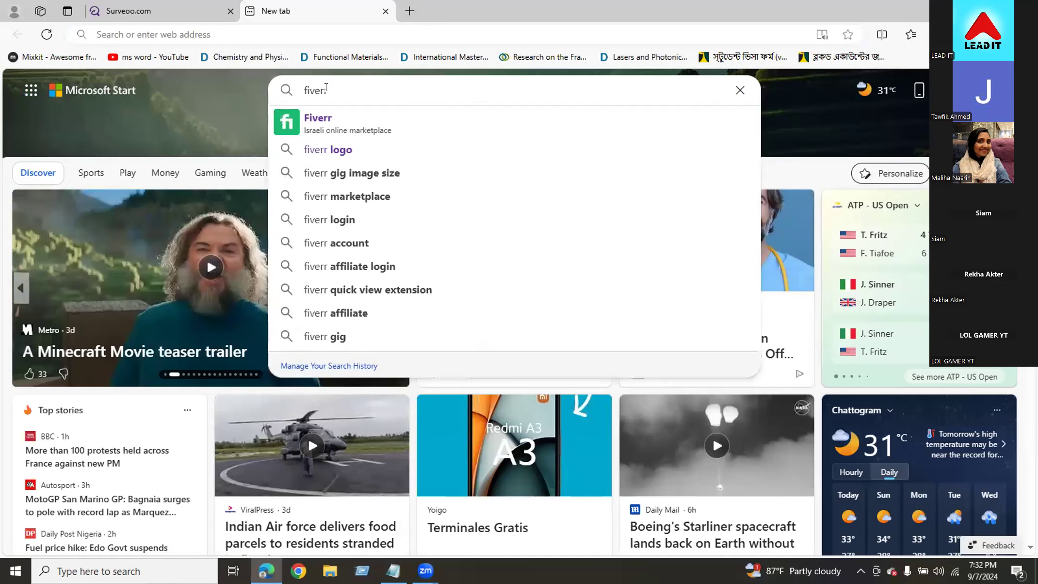
key("Escape")
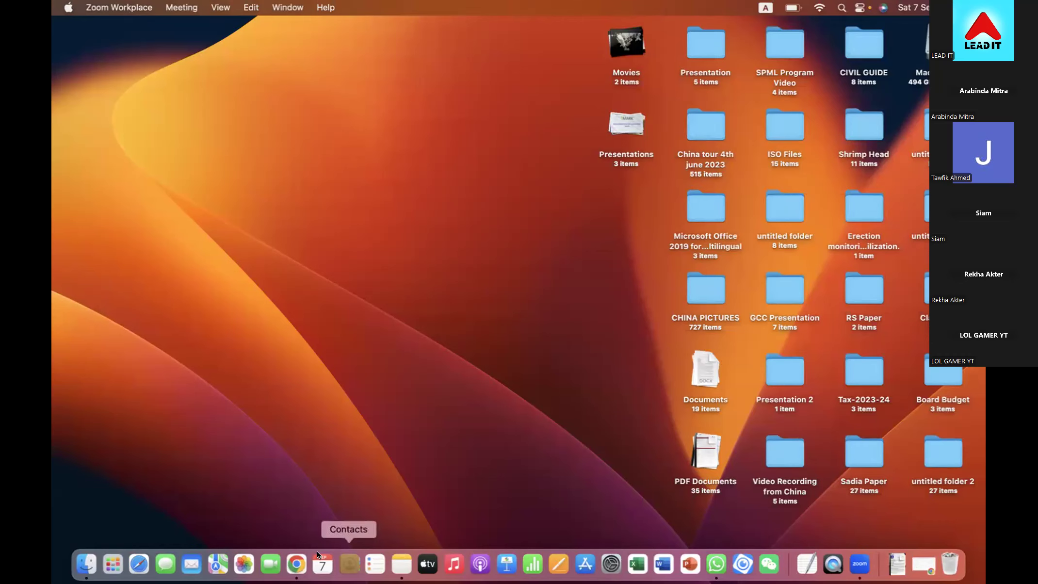
Save the gig pricing with extra fast delivery (1/2/3 days for $5/$10/$15), then minimize Chrome
left_click(295, 564)
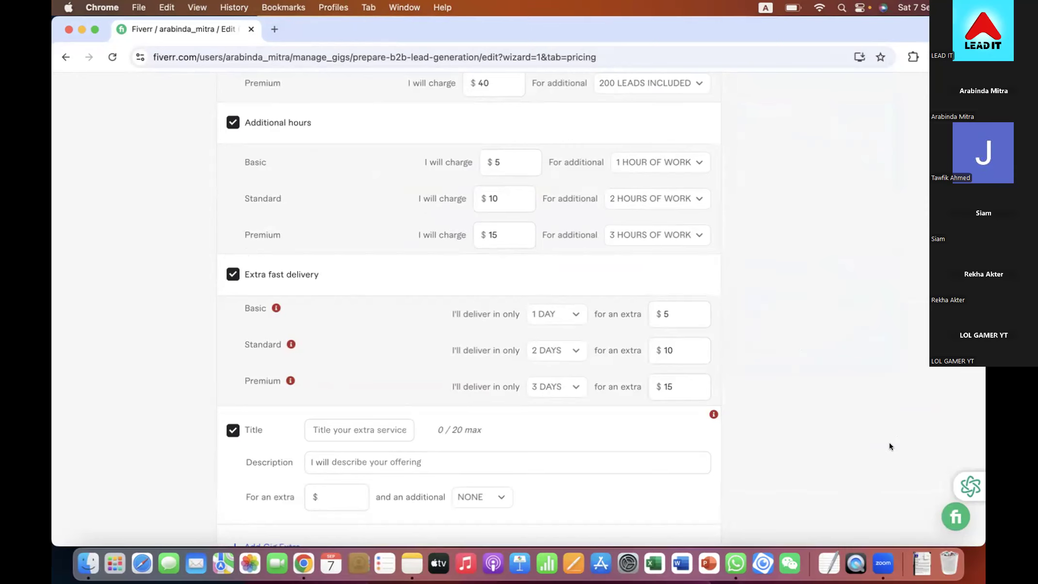
scroll(883, 480, "down", 5)
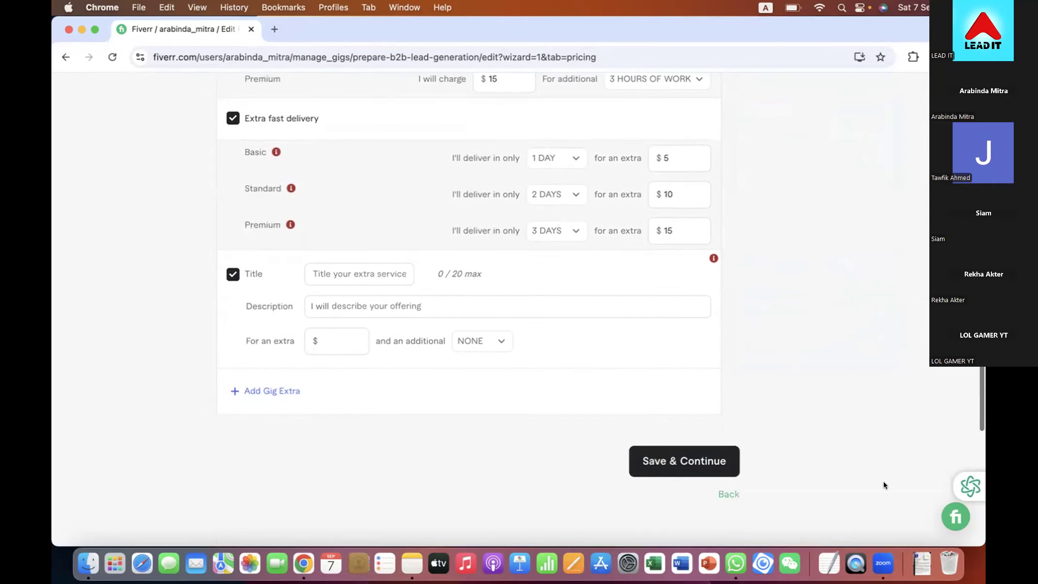
left_click(685, 462)
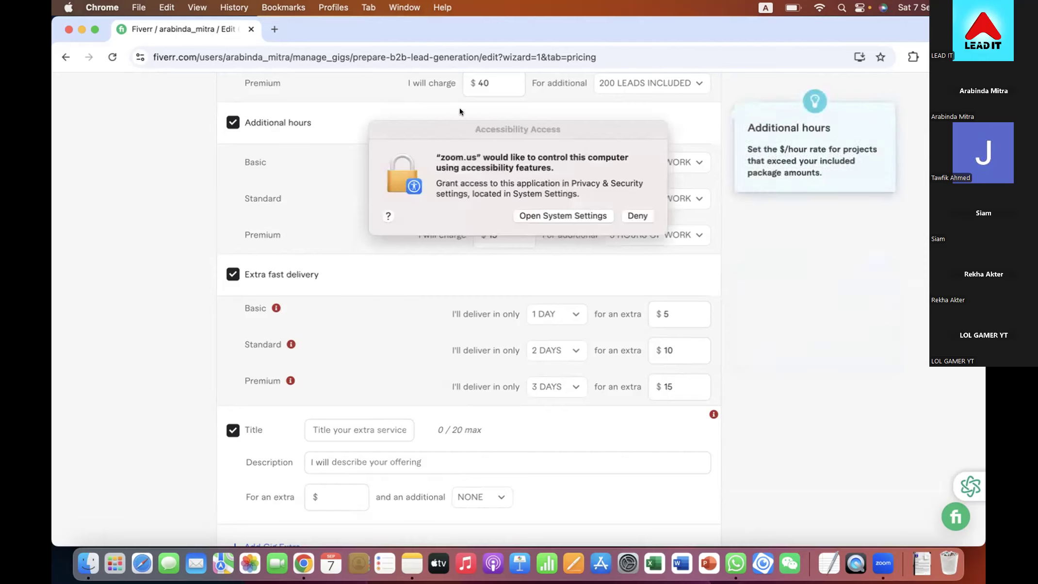
key("Escape")
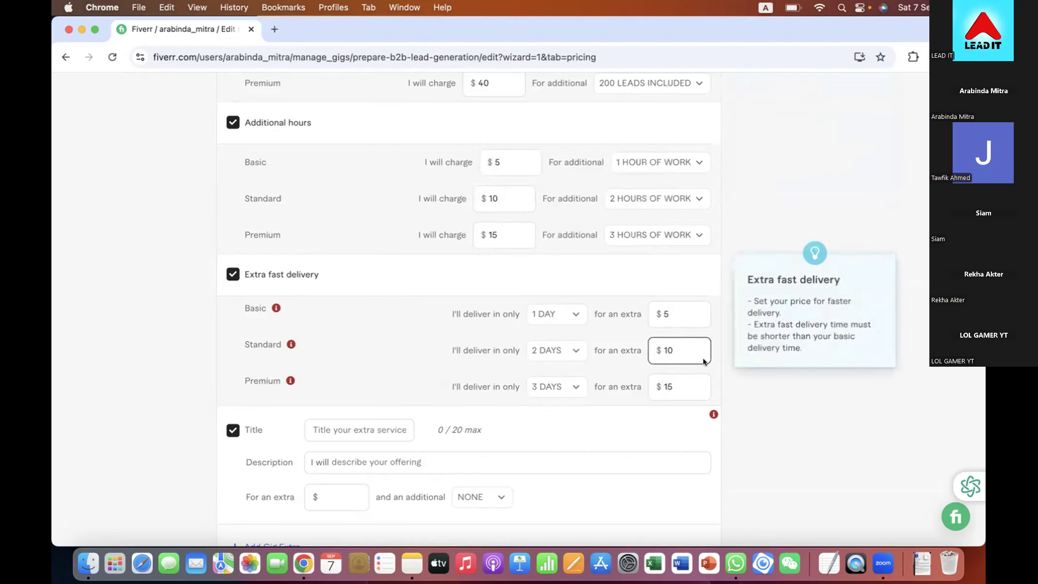
scroll(794, 477, "down", 5)
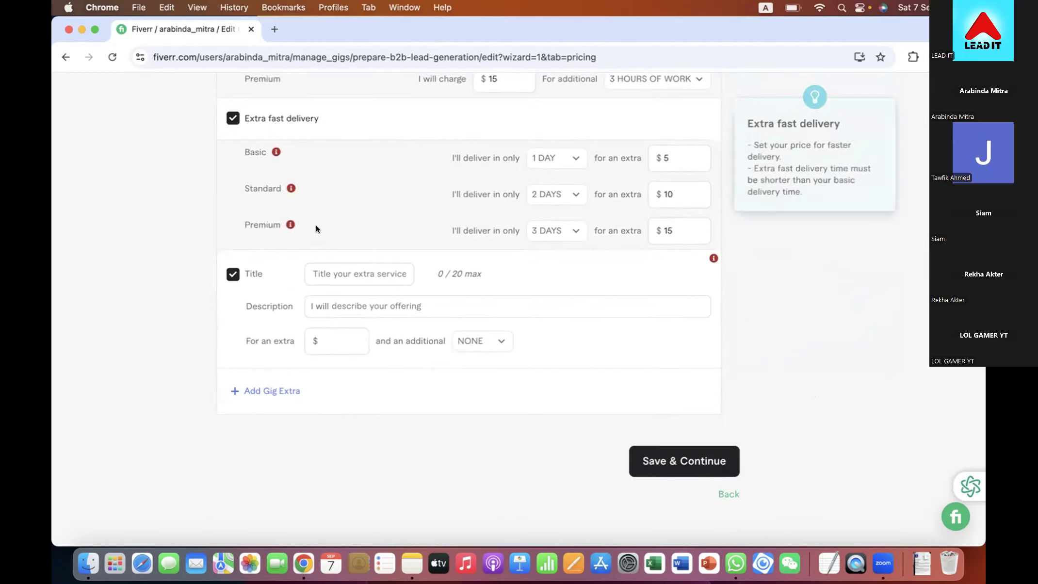
left_click(81, 29)
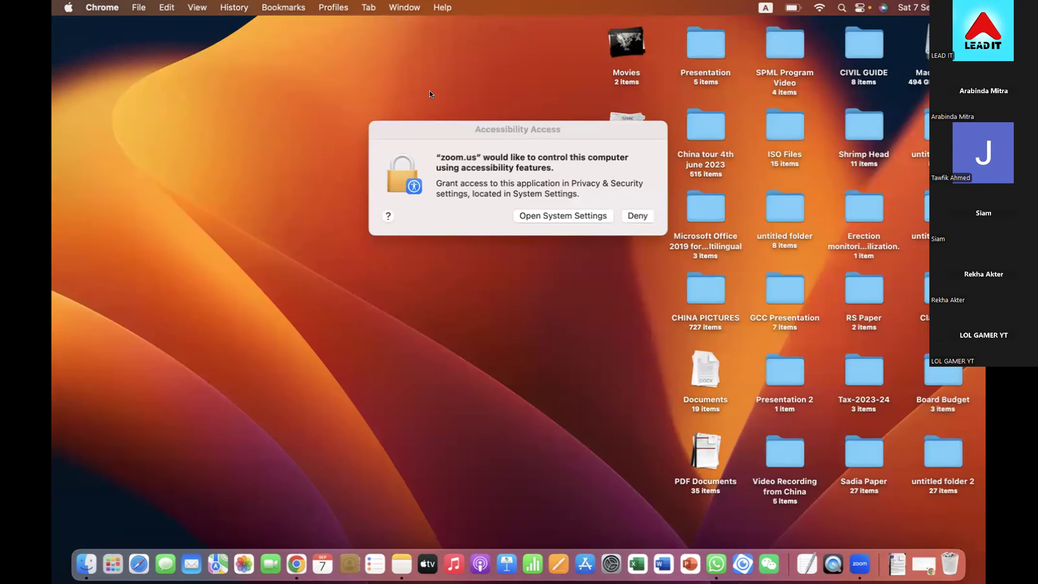
Close the Fiverr browser window and open System Settings from Zoom's accessibility request
left_click(400, 85)
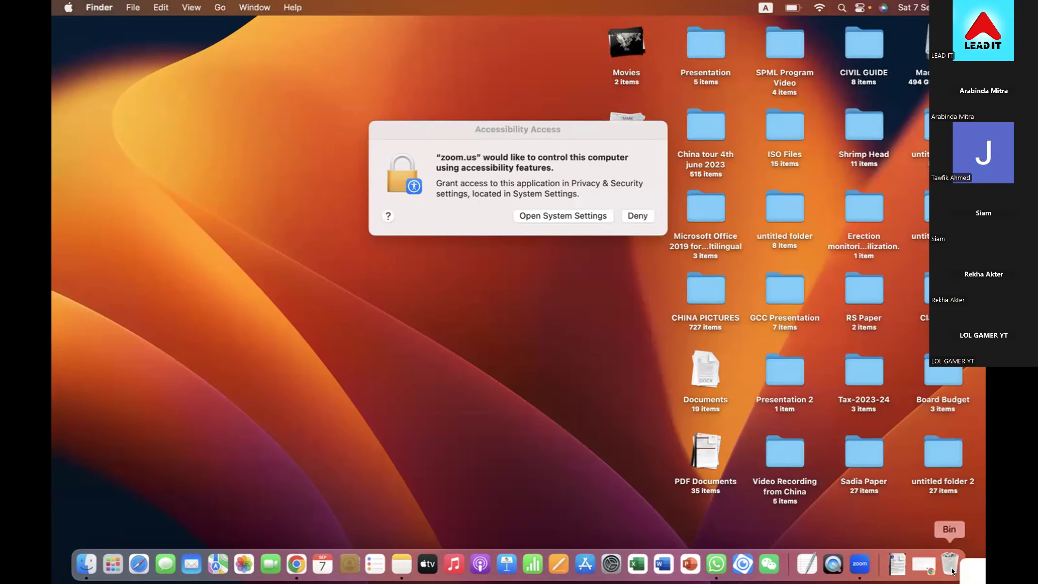
left_click(924, 565)
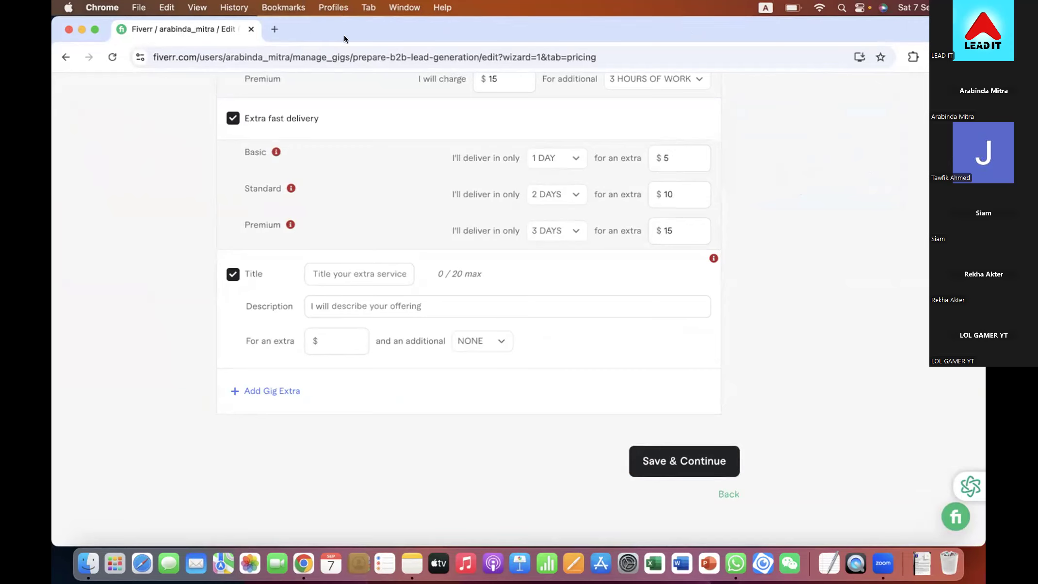
left_click(68, 29)
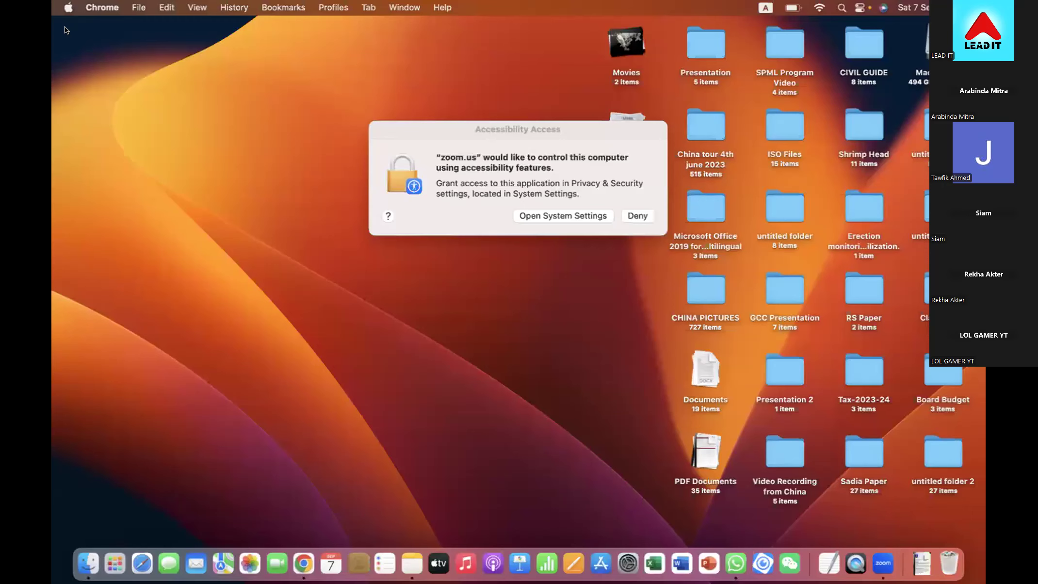
left_click(563, 215)
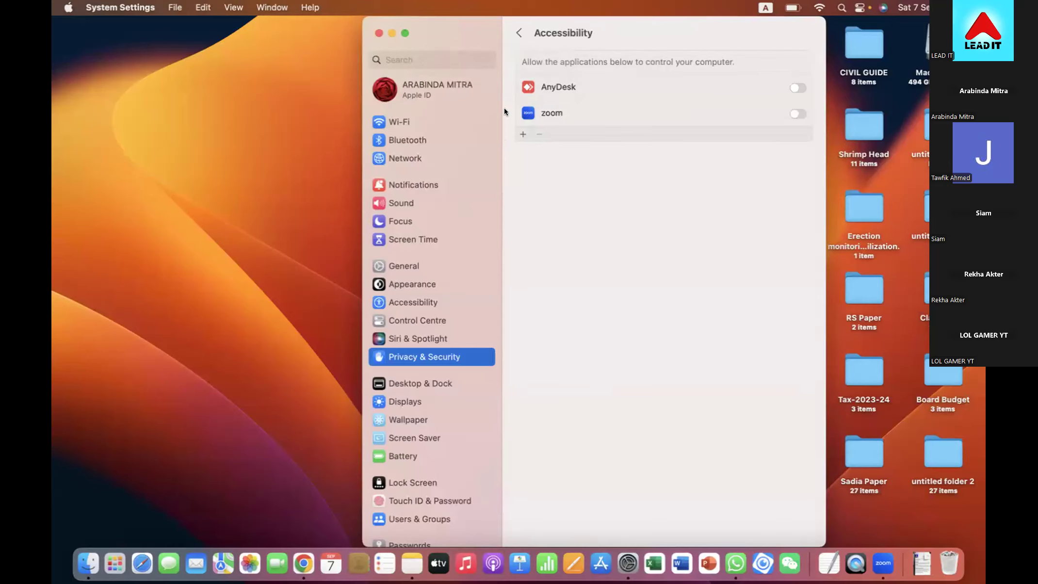
Turn on zoom's Accessibility permission, unlocking with the account password, then minimize System Settings
left_click(552, 109)
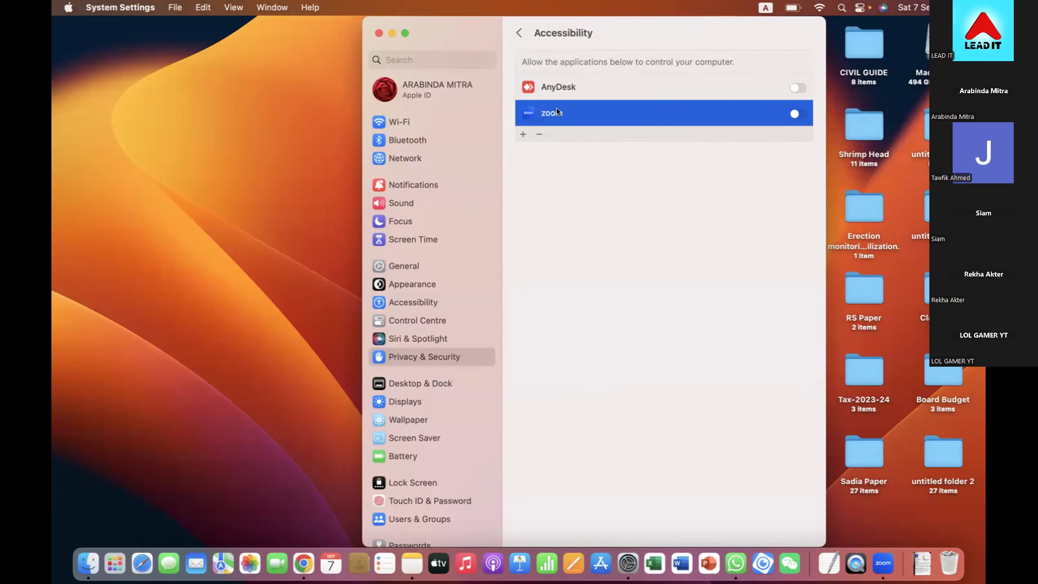
left_click(795, 113)
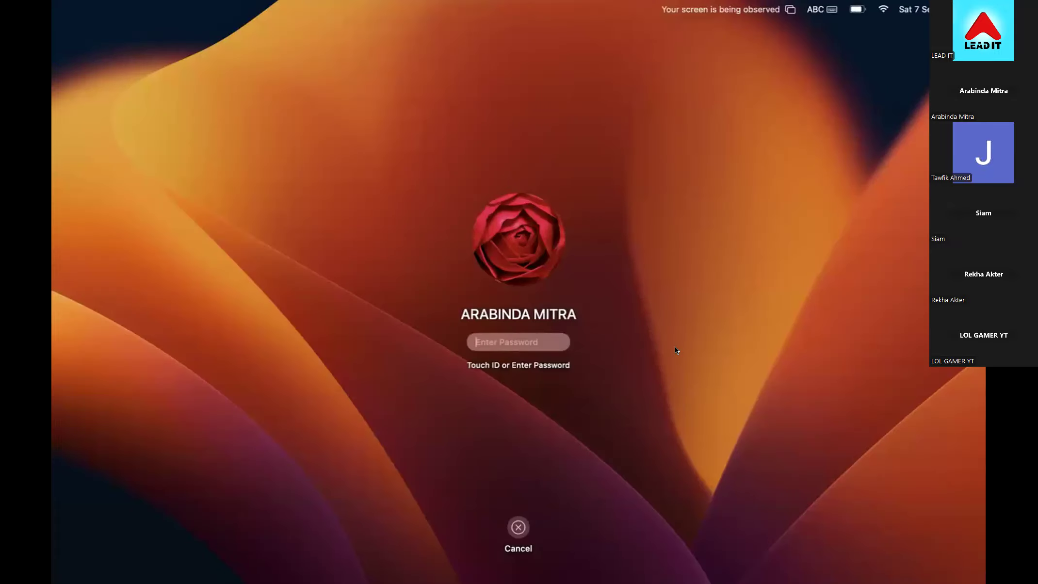
key("Escape")
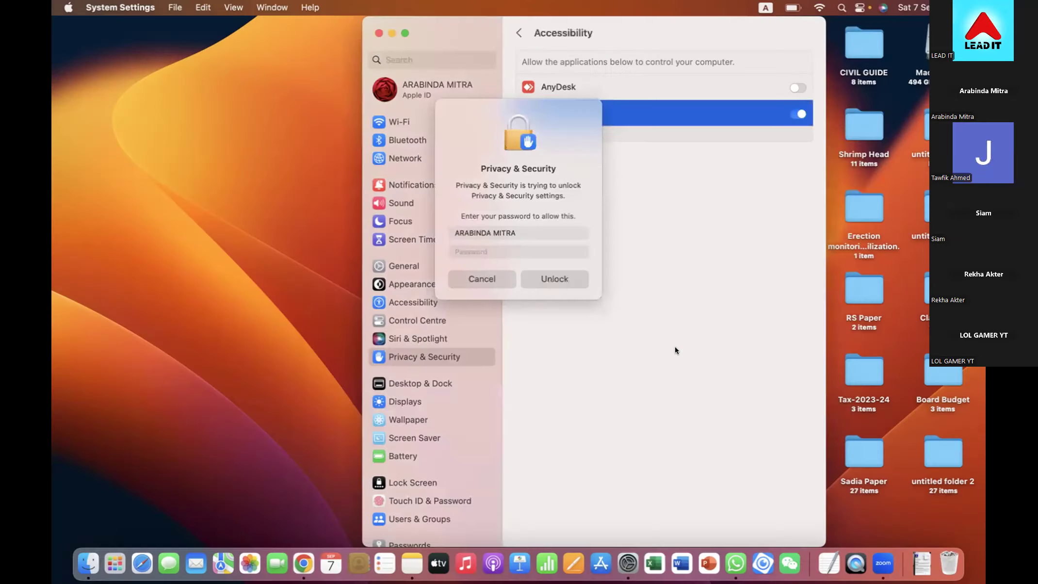
left_click(555, 278)
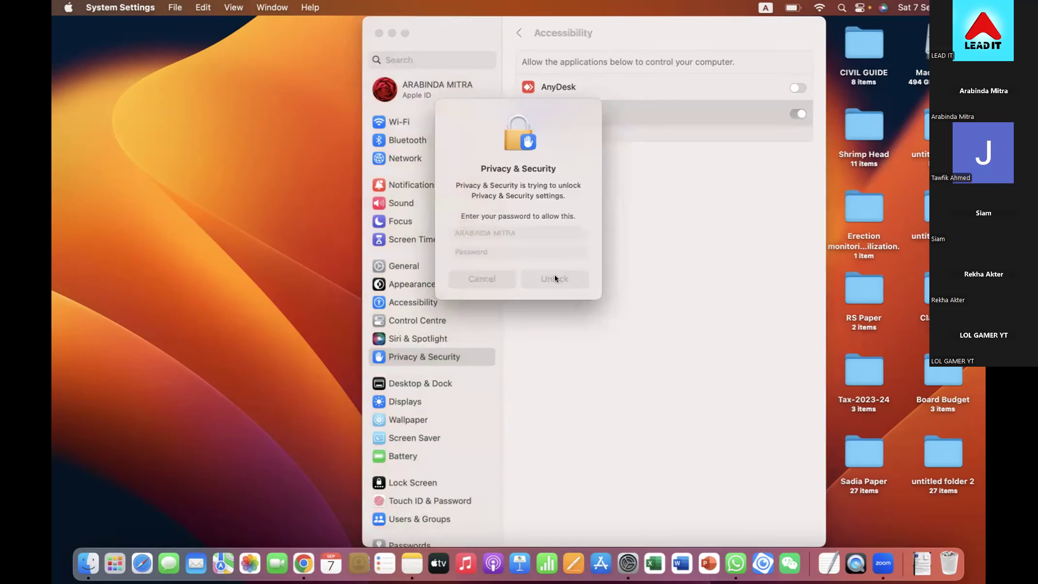
left_click(635, 336)
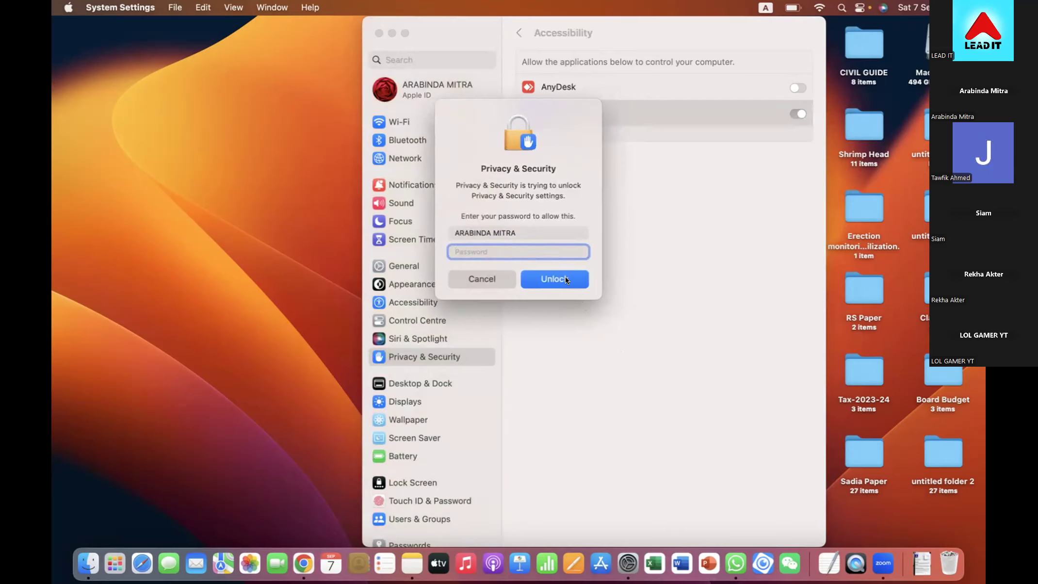
type("••••••")
left_click(576, 285)
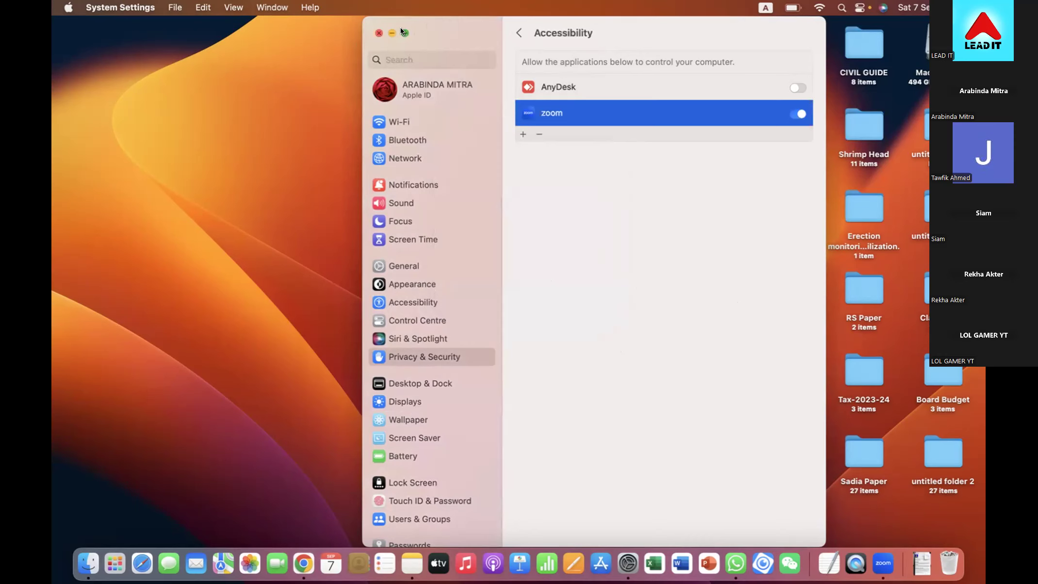
left_click(391, 33)
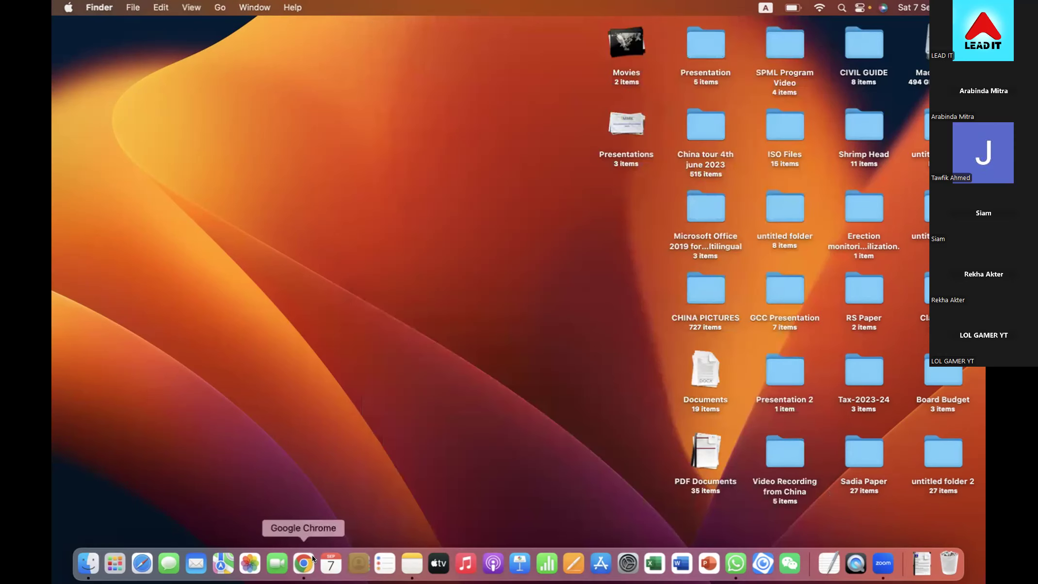
Open Chrome and run a Google search for 'google'
left_click(300, 567)
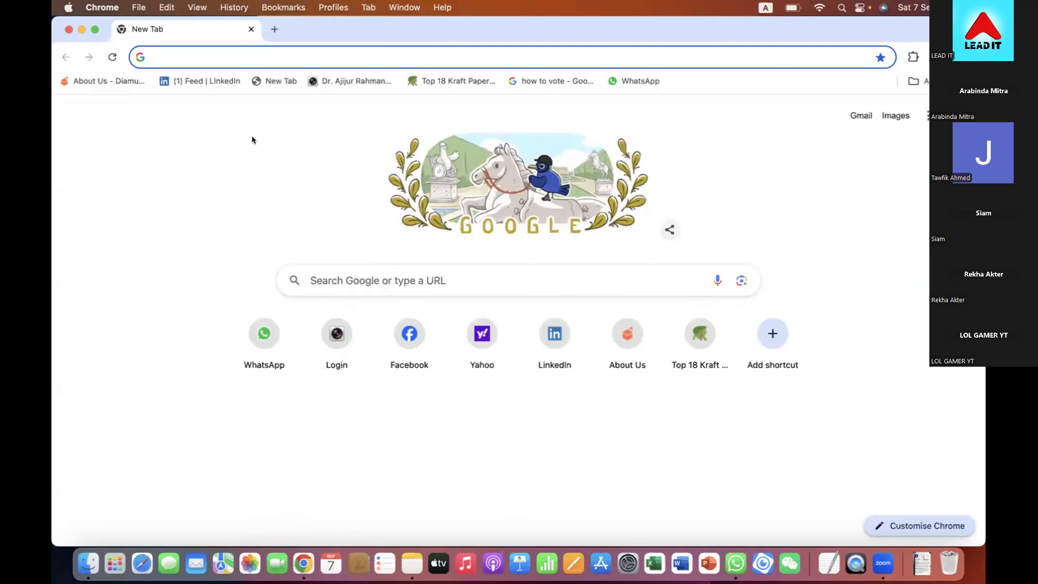
left_click(204, 51)
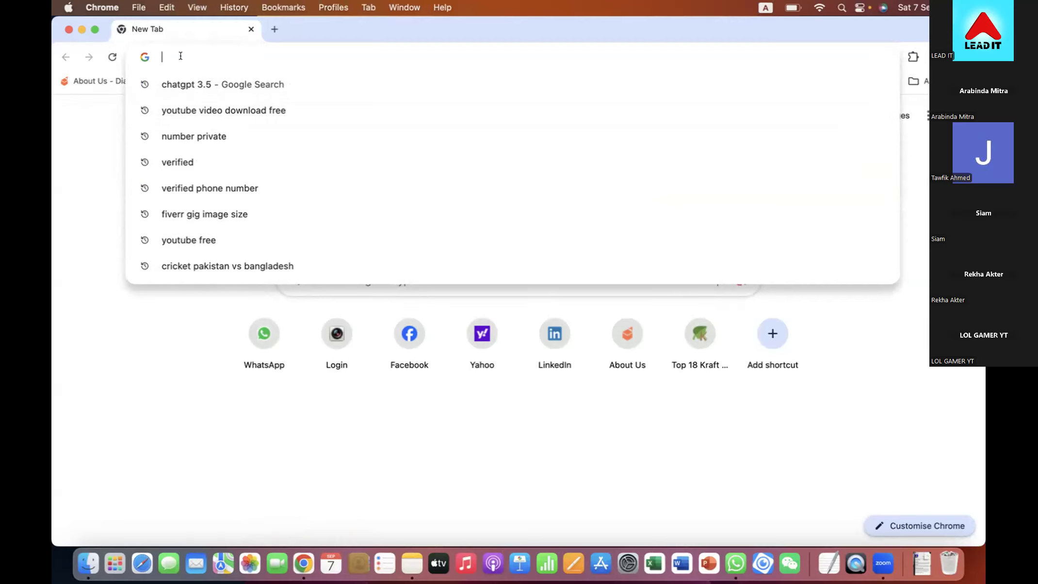
type("goo")
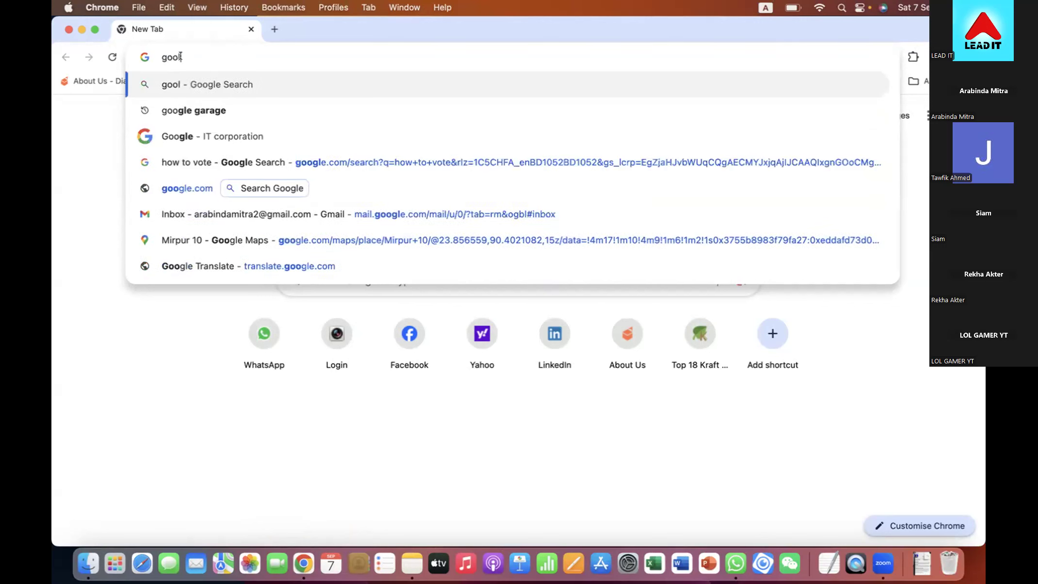
type("gle")
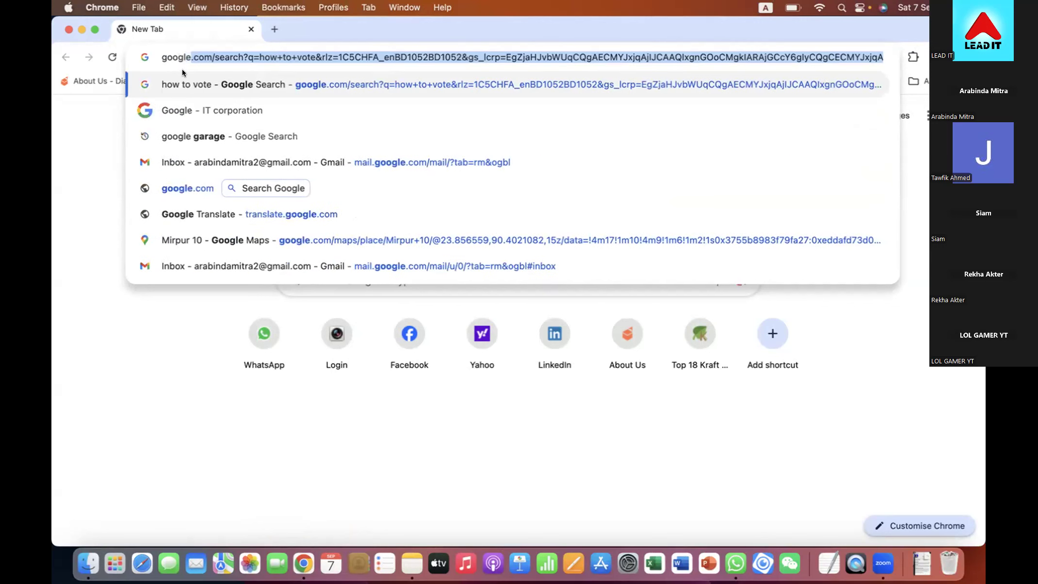
left_click(184, 111)
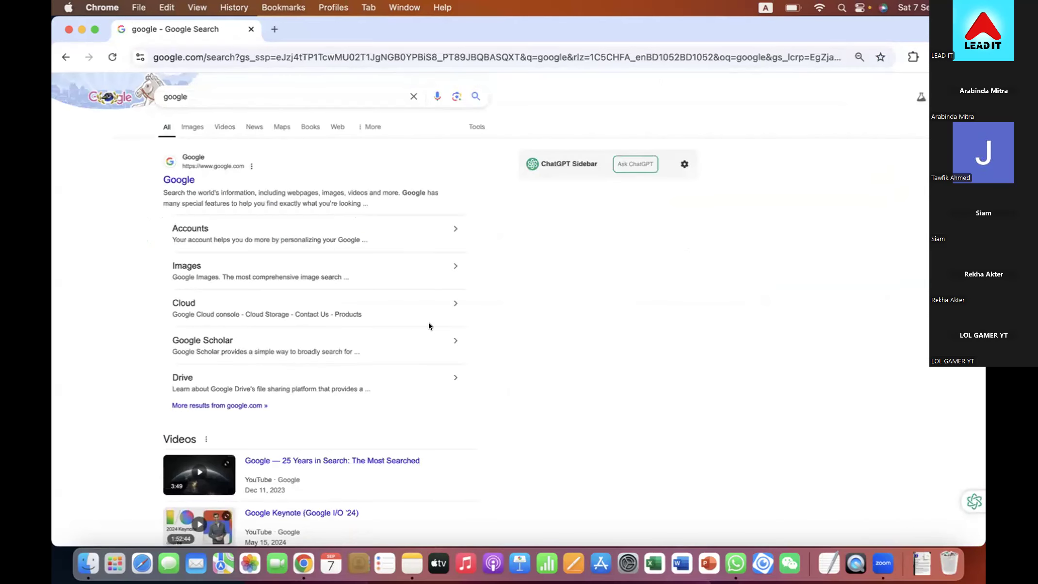
Replace the query with 'payoneer' and bring up the Payoneer search results
left_click(413, 96)
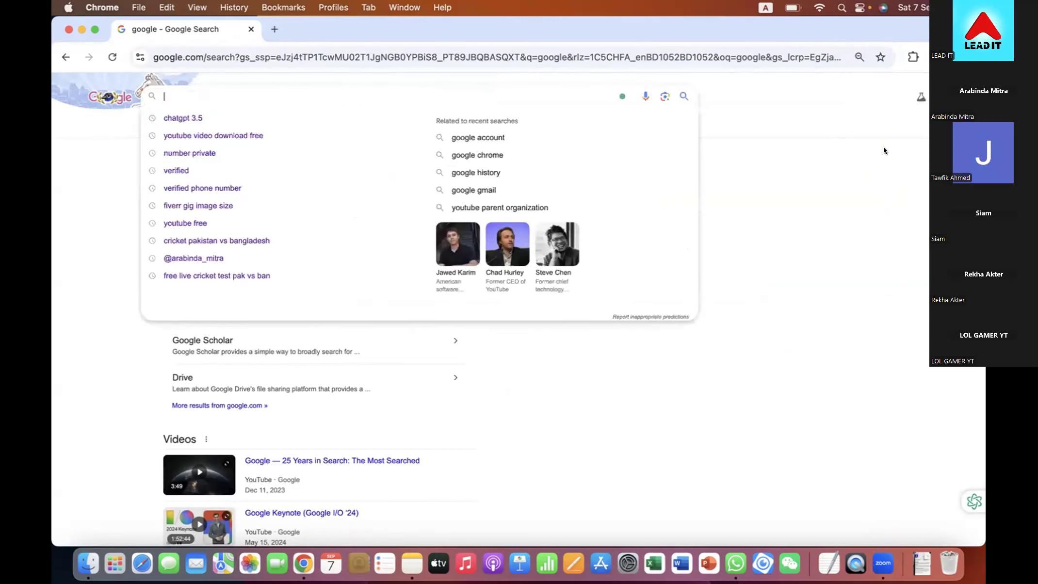
type("pau")
key("BackSpace")
type("yonner")
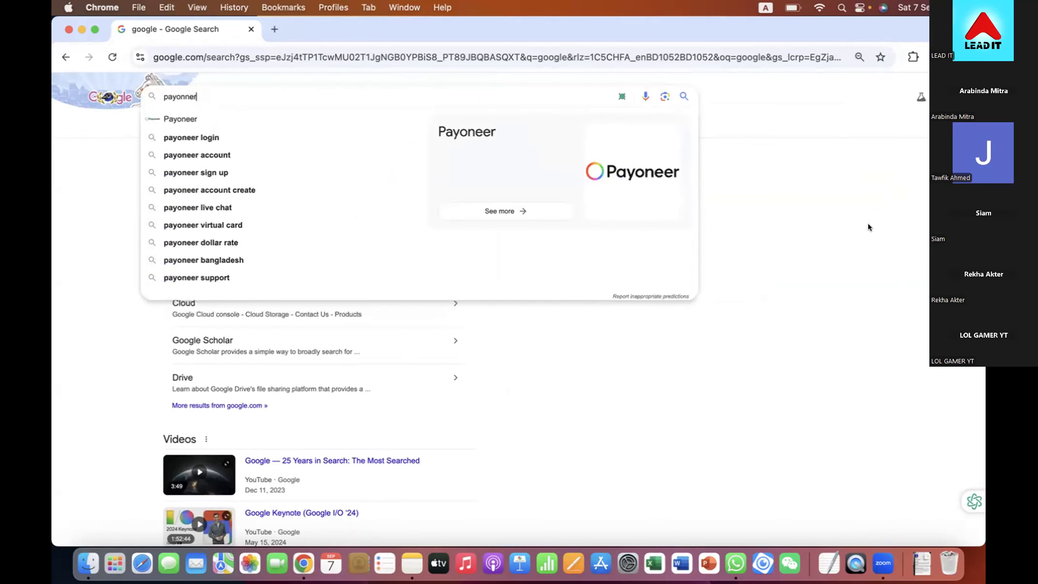
left_click(175, 119)
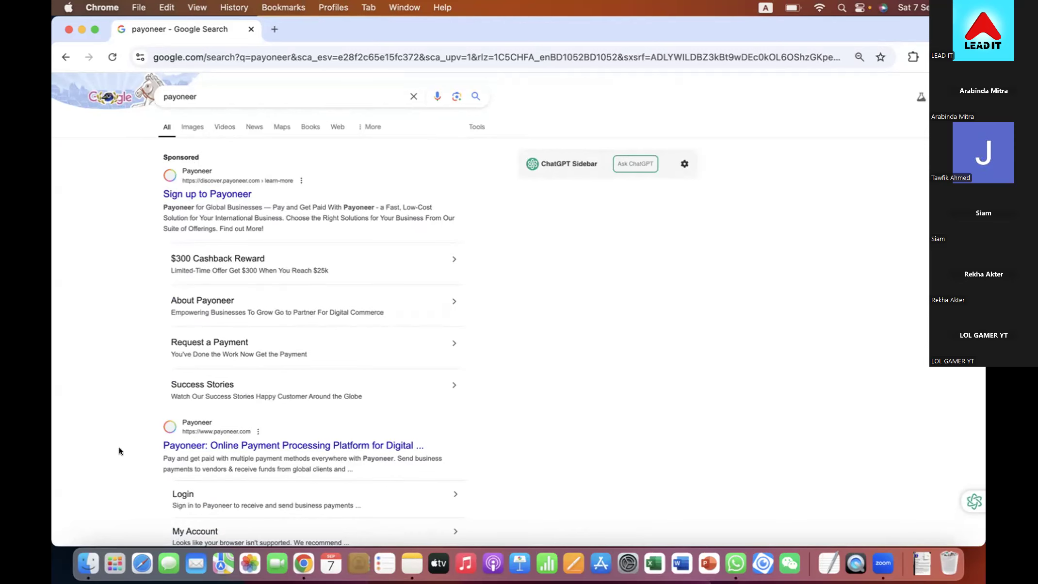
scroll(119, 446, "down", 1)
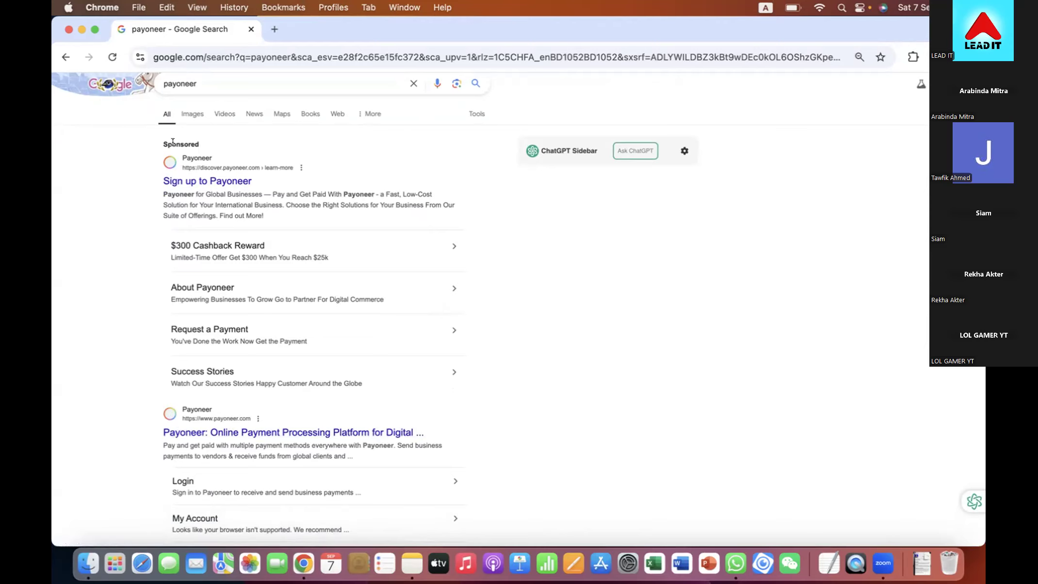
Open Payoneer's official site and start registration, declining the translate offers
left_click(257, 430)
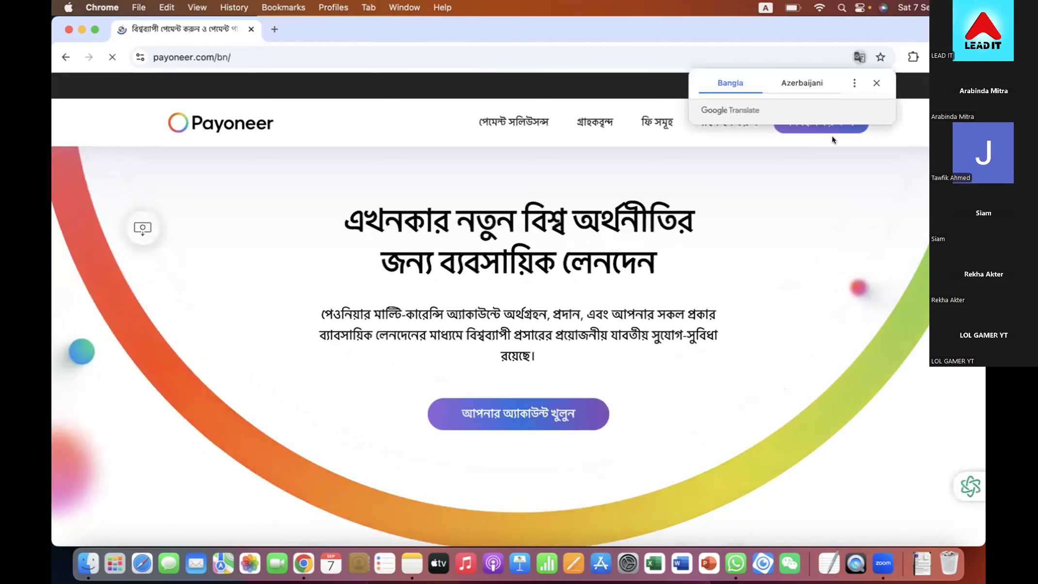
left_click(875, 83)
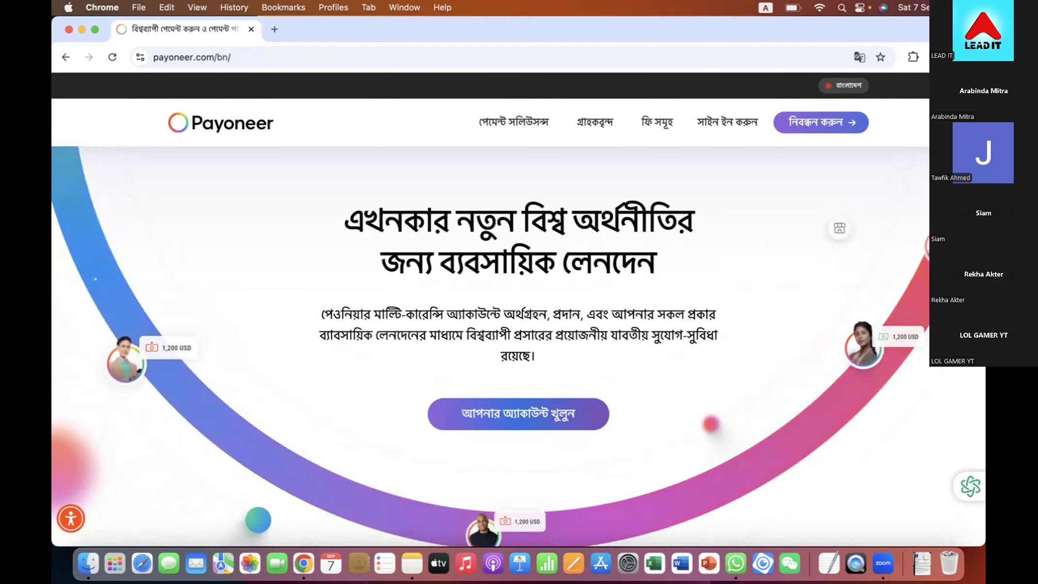
left_click(812, 118)
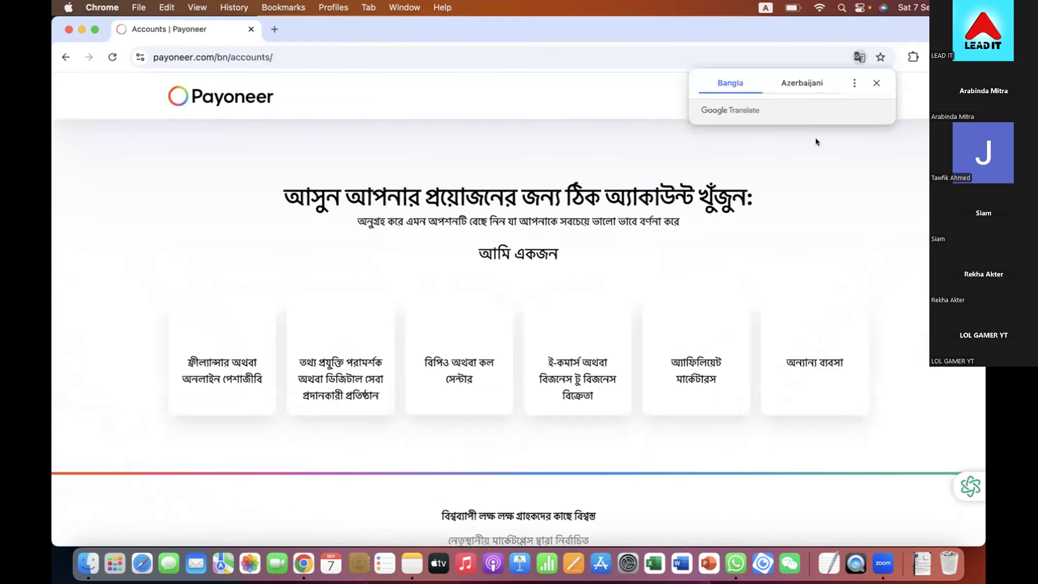
left_click(876, 84)
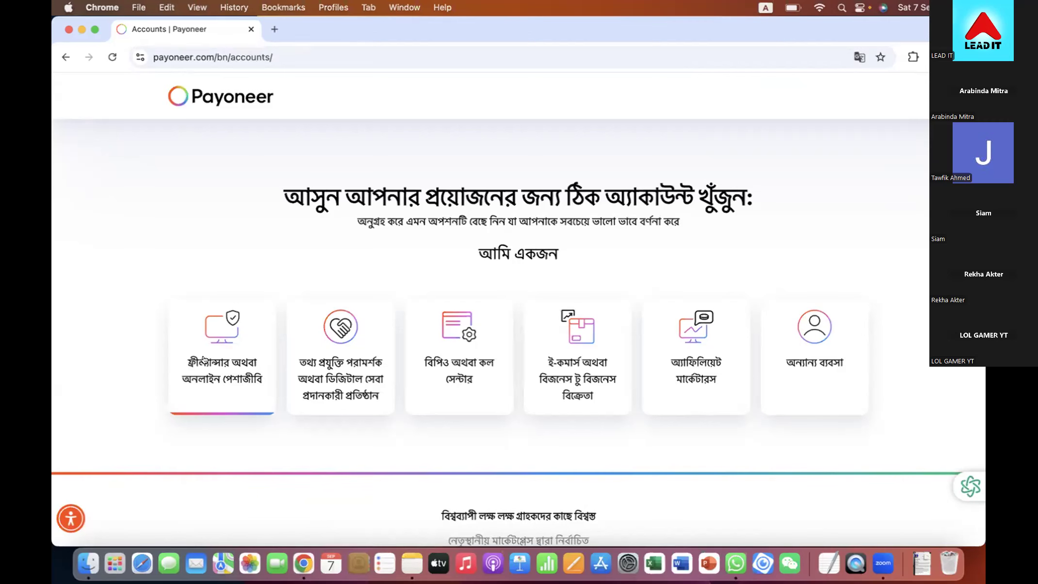
Choose Freelancer, international clients or marketplaces, and under $1,000 in the account finder
left_click(203, 360)
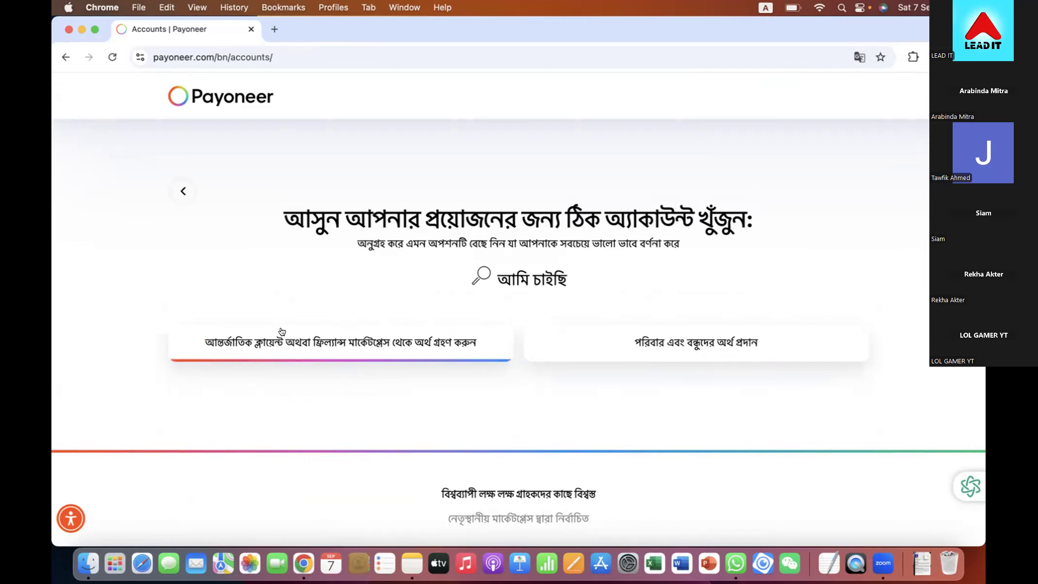
left_click(338, 339)
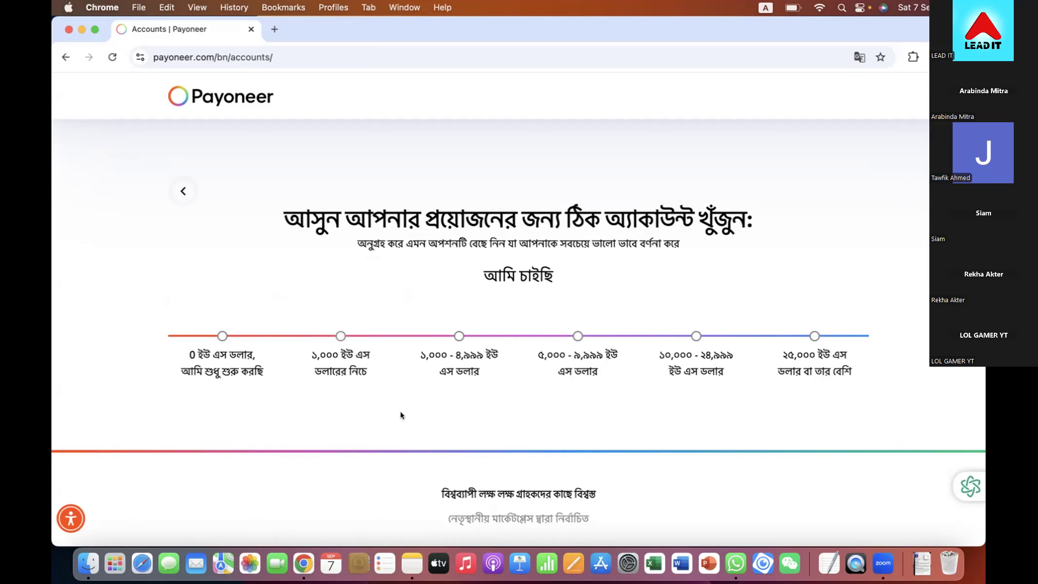
left_click(340, 336)
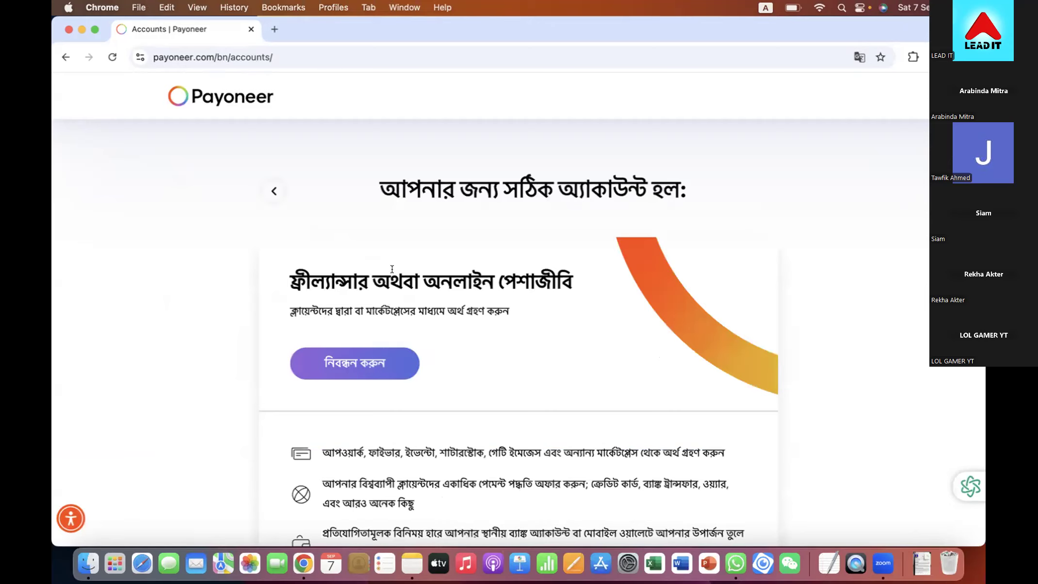
left_click_drag(338, 280, 420, 280)
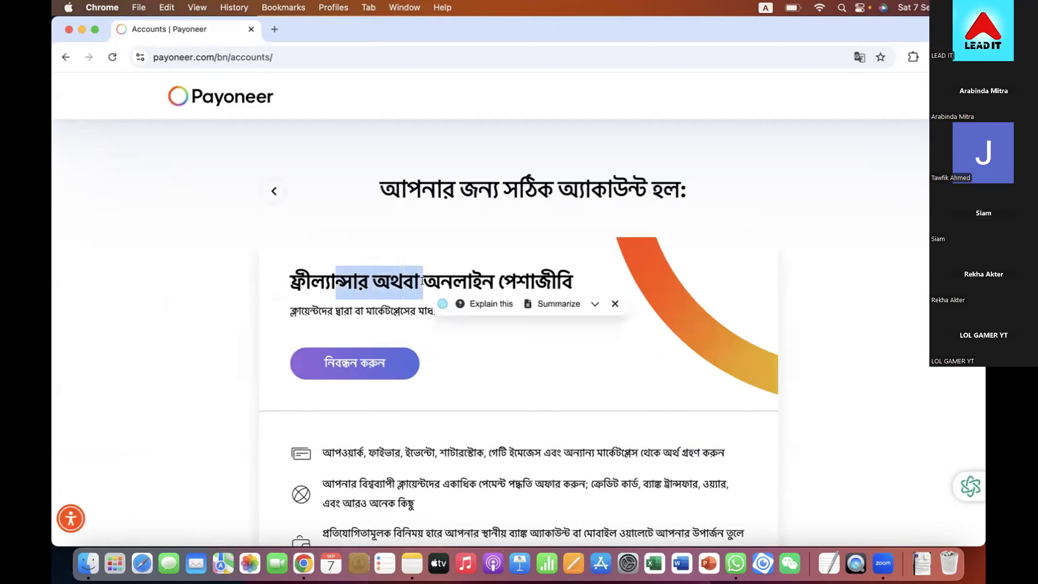
left_click(419, 280)
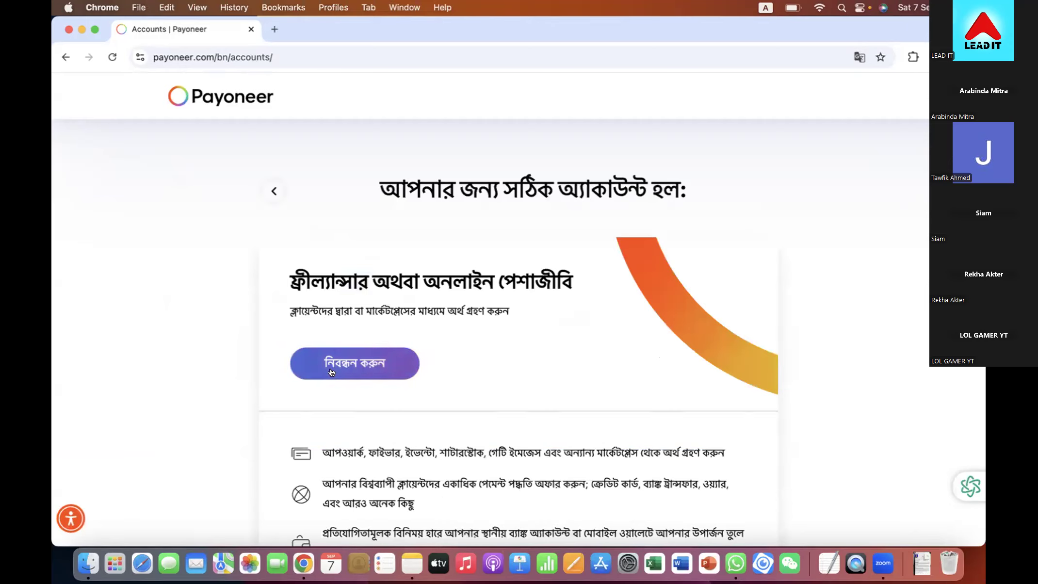
Register for the recommended Freelancer account and scroll the Sign Up form to the personal details fields
left_click(359, 363)
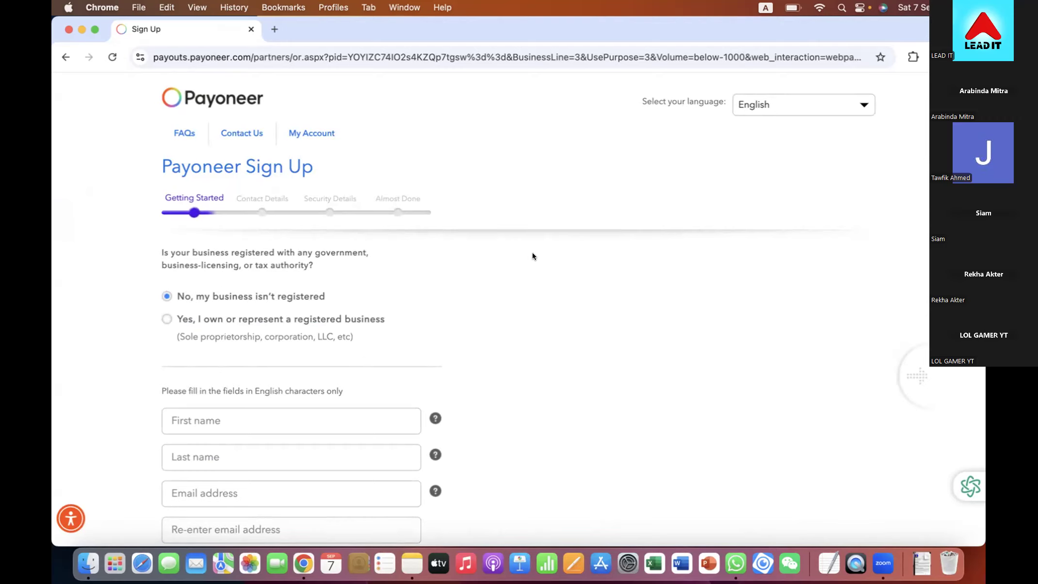
scroll(532, 256, "down", 1)
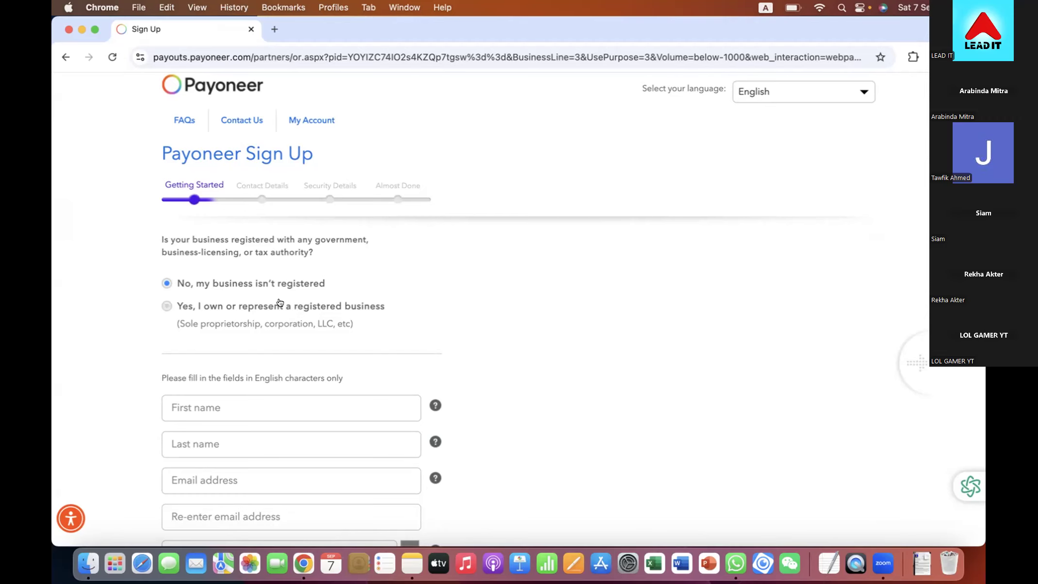
scroll(107, 335, "down", 1)
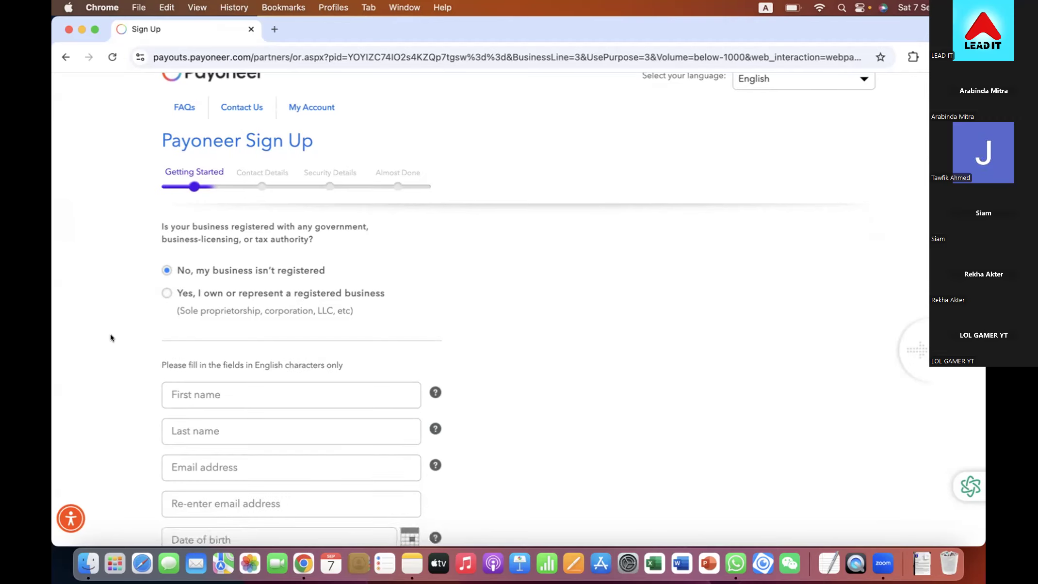
scroll(113, 331, "down", 1)
scroll(126, 329, "down", 1)
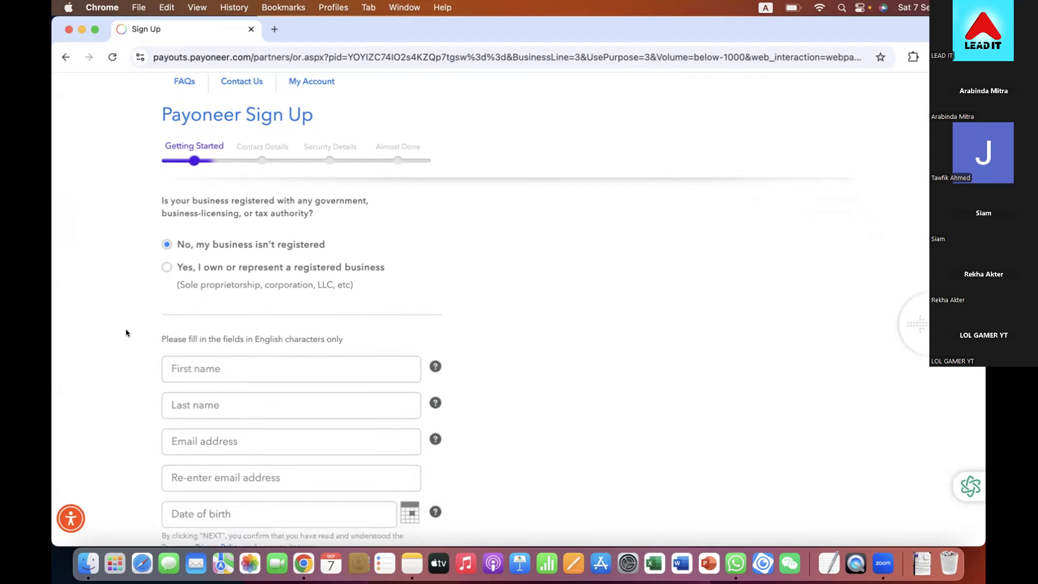
scroll(126, 333, "down", 3)
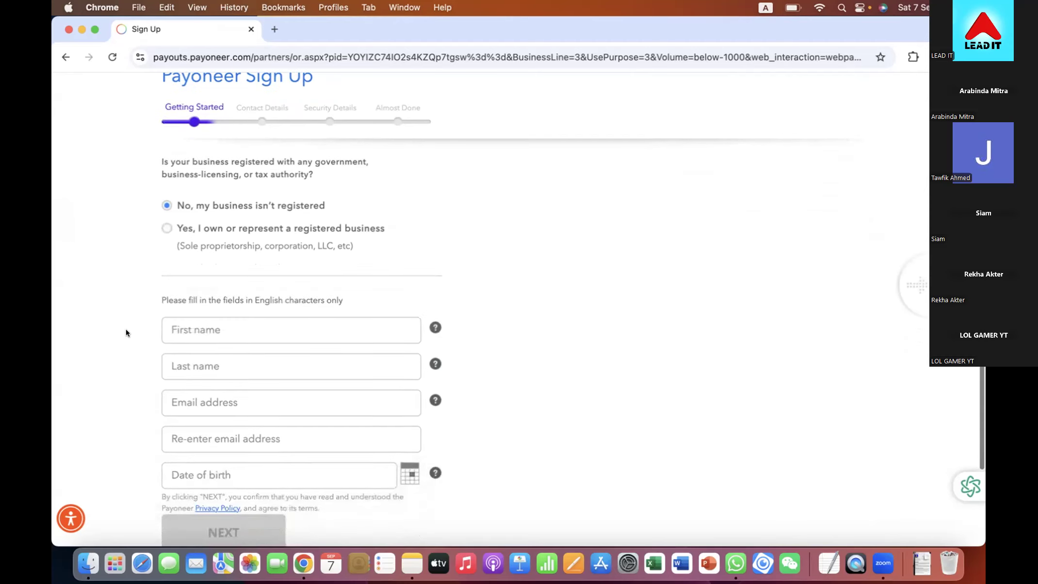
scroll(126, 332, "down", 2)
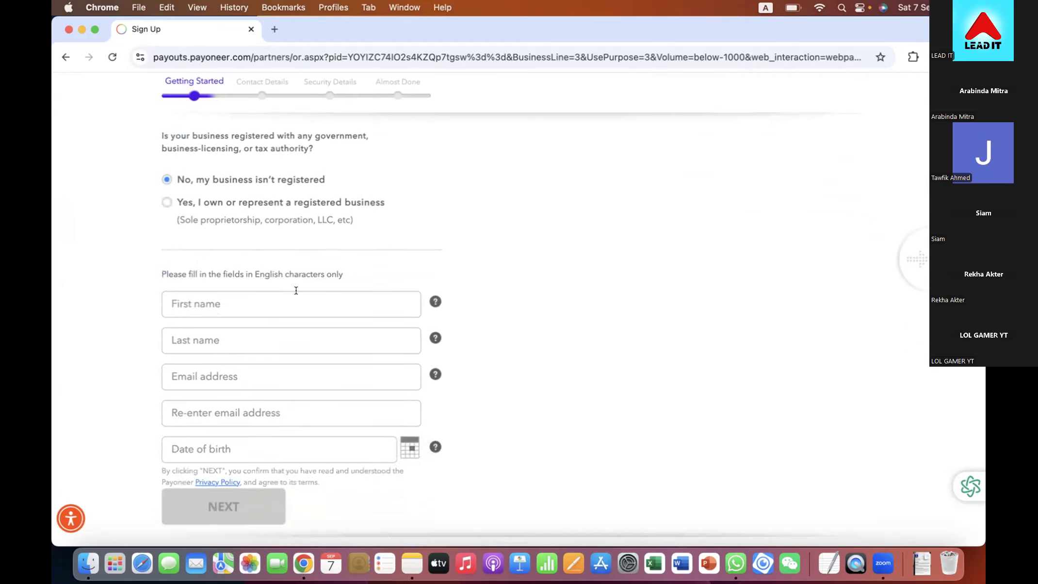
Autofill the first name, last name and email fields from saved details, then open the date-of-birth calendar
left_click(276, 308)
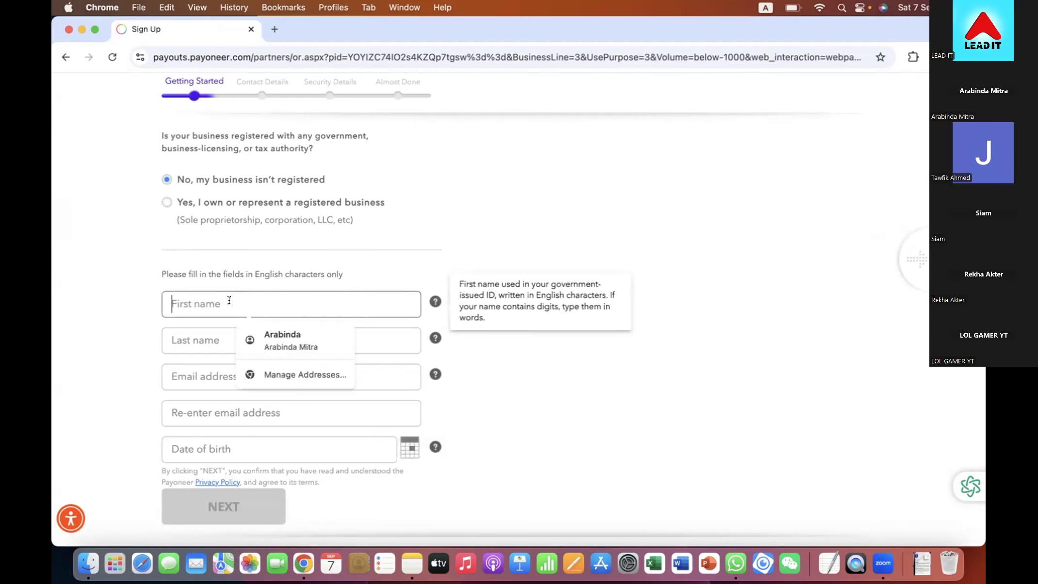
type("ARA")
left_click(294, 346)
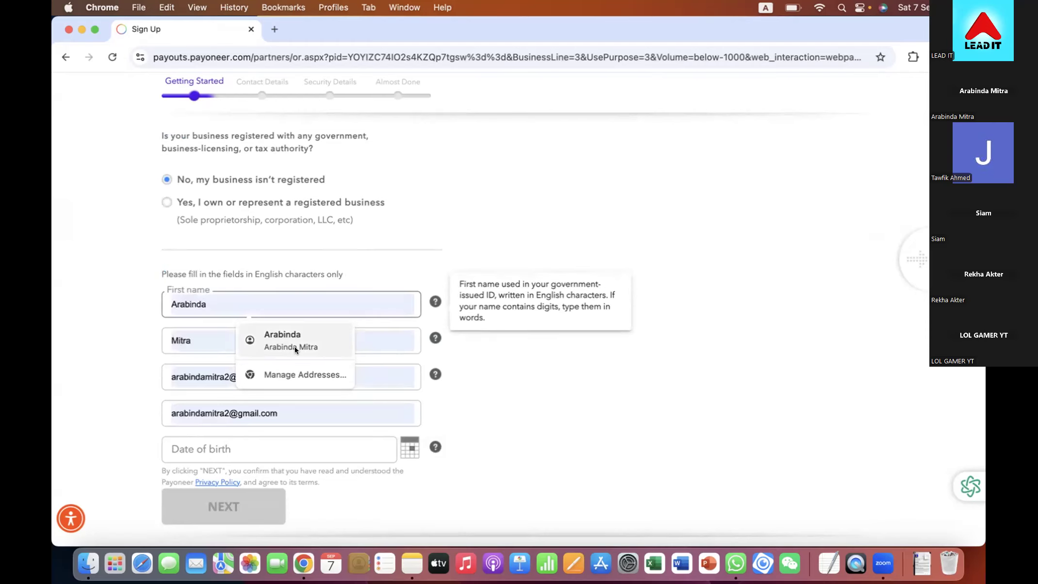
left_click(292, 328)
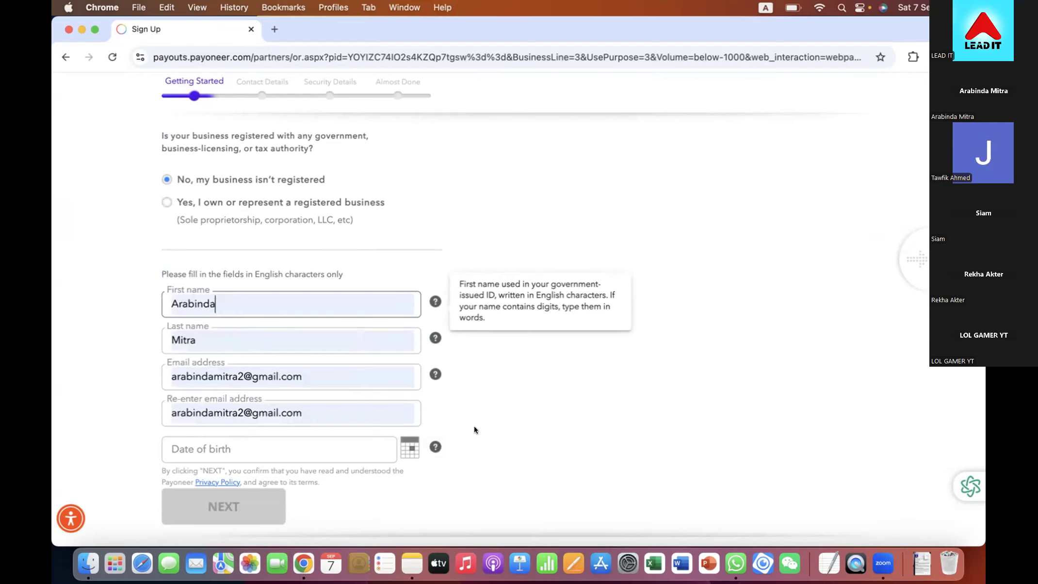
left_click(265, 444)
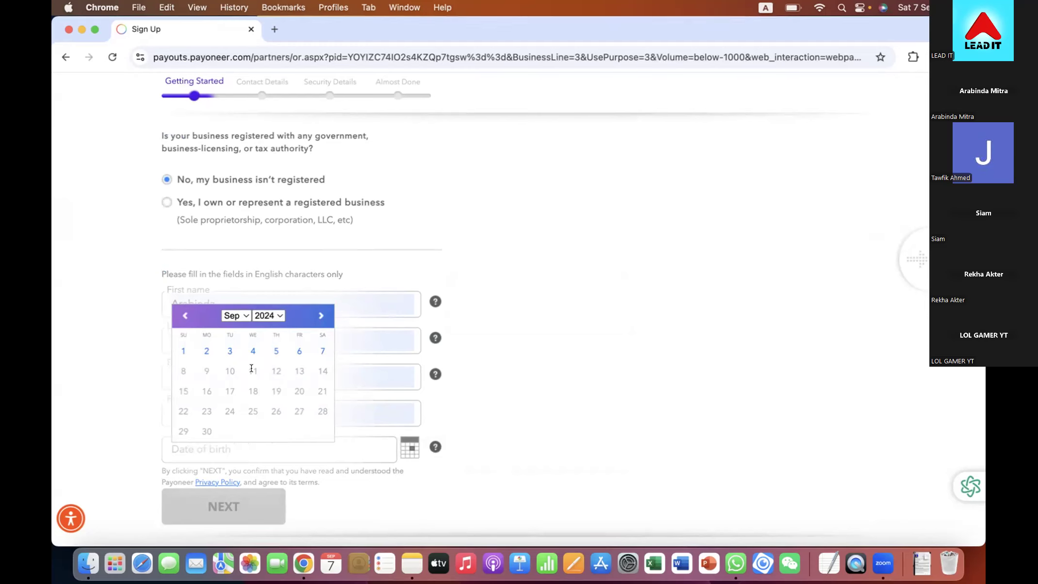
Pick the applicant's birth year, month and day in the date picker and confirm the date is kept
left_click(278, 316)
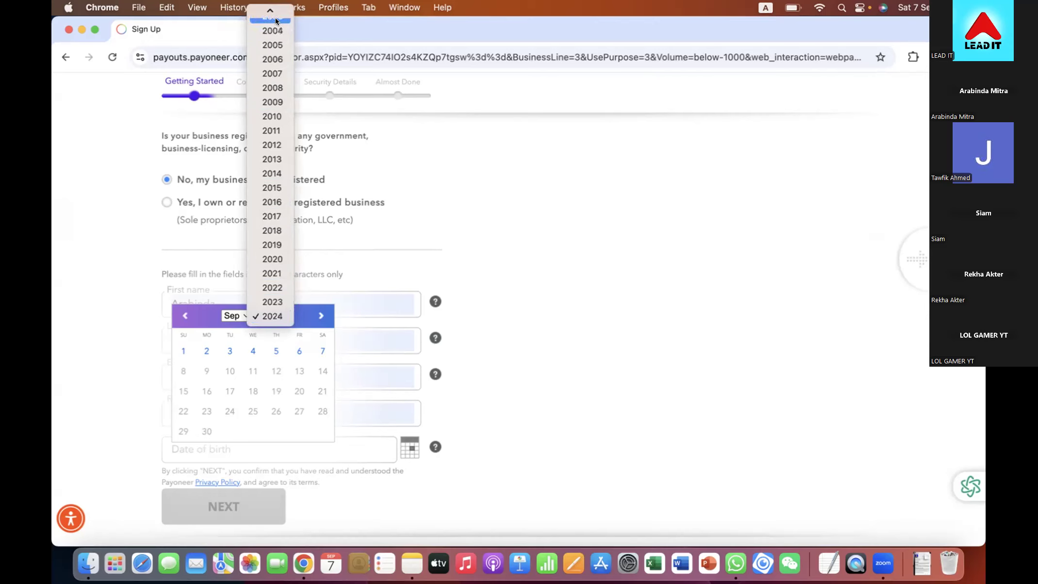
mouse_move(279, 16)
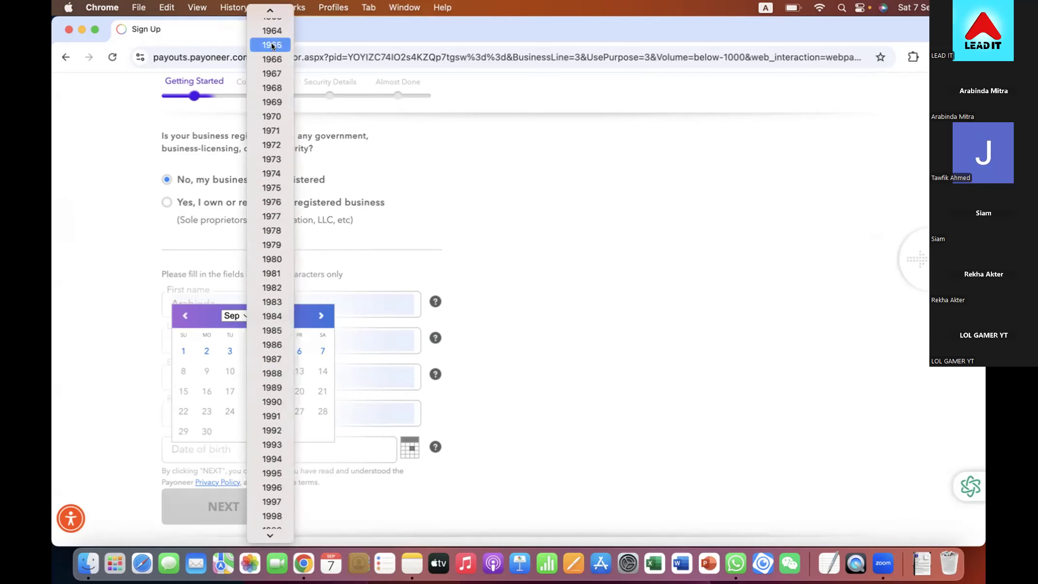
left_click(271, 45)
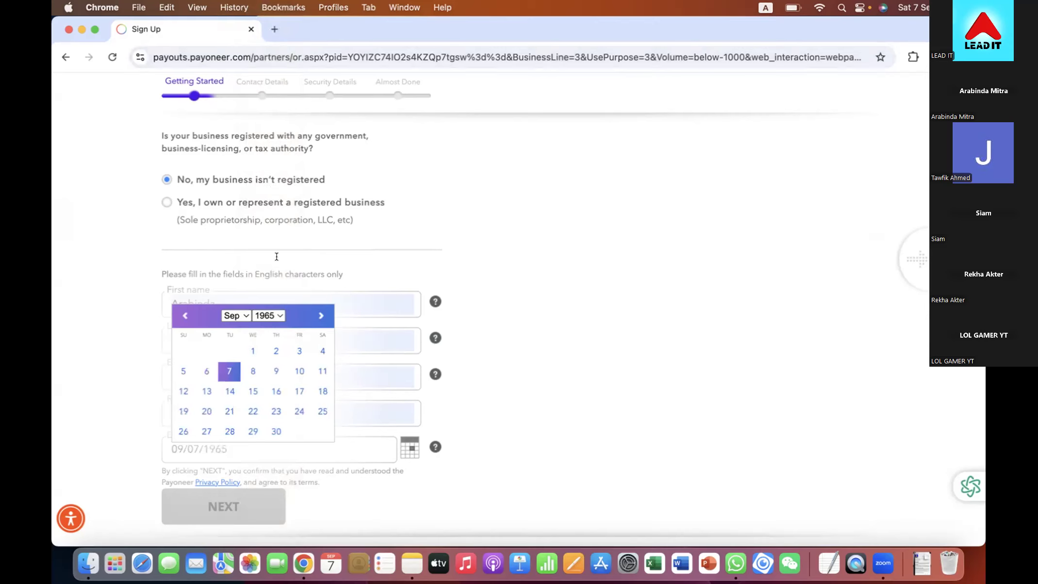
left_click(243, 315)
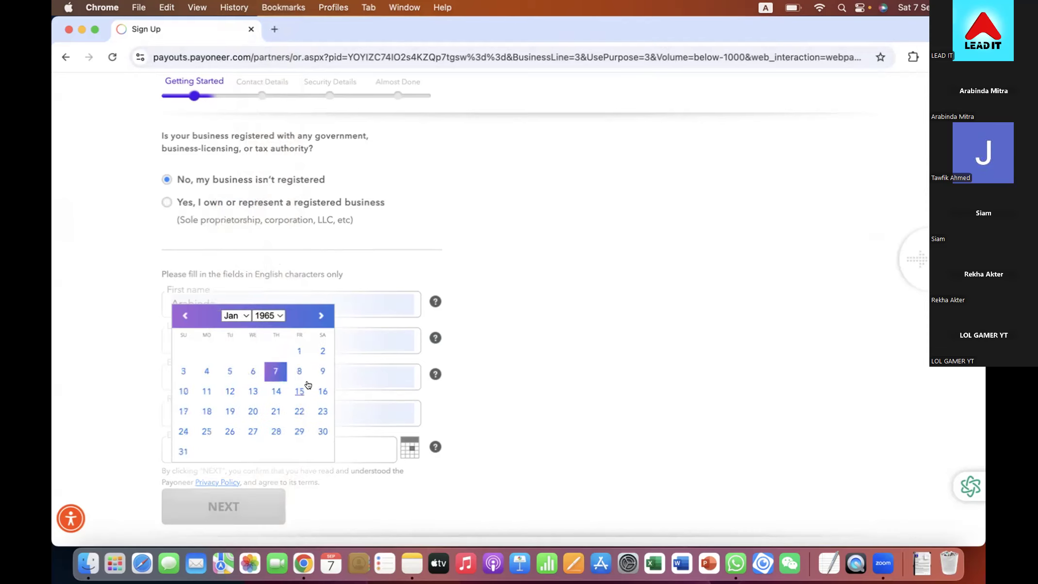
left_click(206, 391)
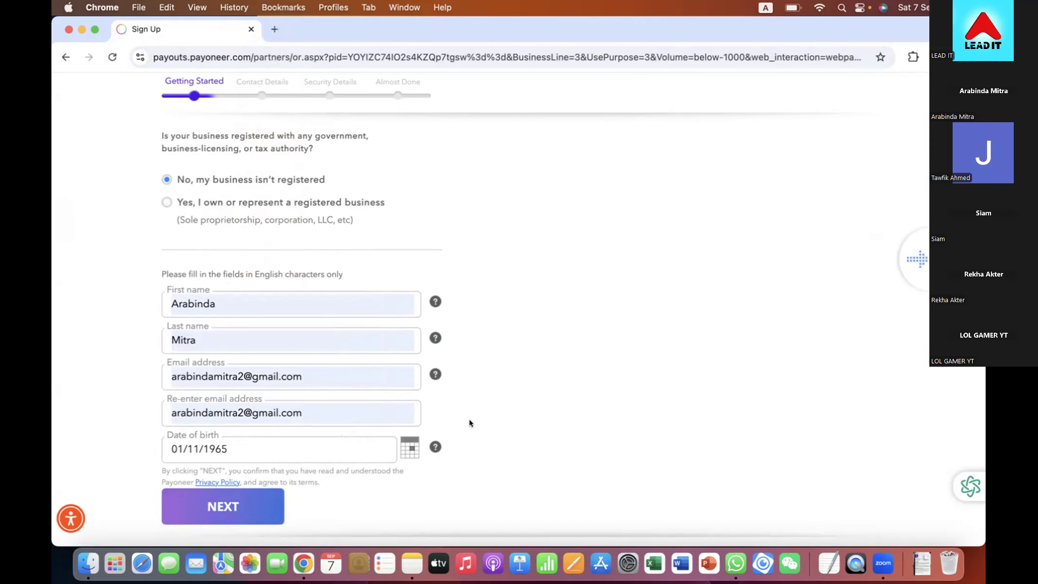
scroll(480, 425, "down", 1)
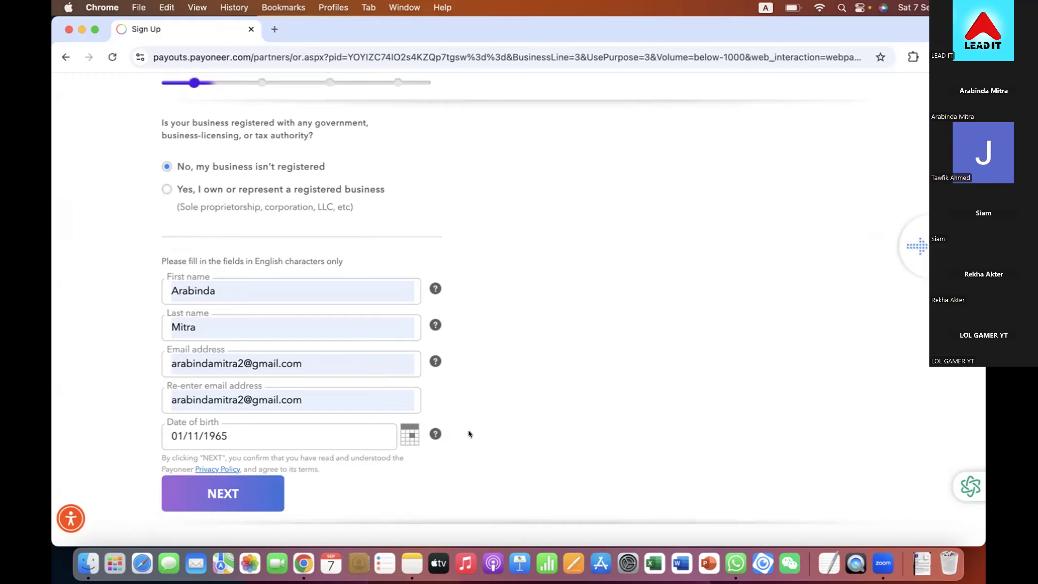
left_click(409, 434)
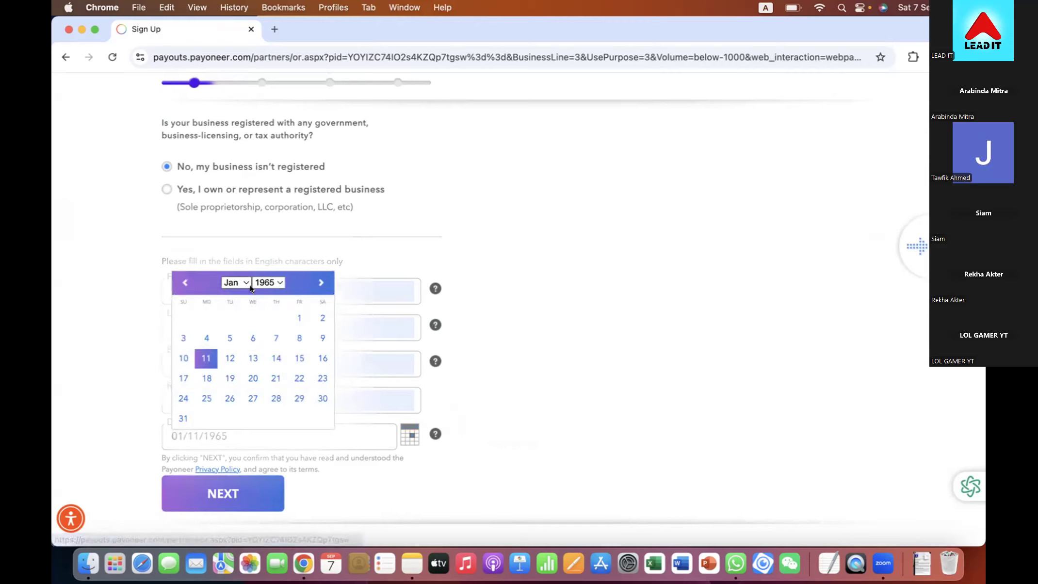
left_click(520, 404)
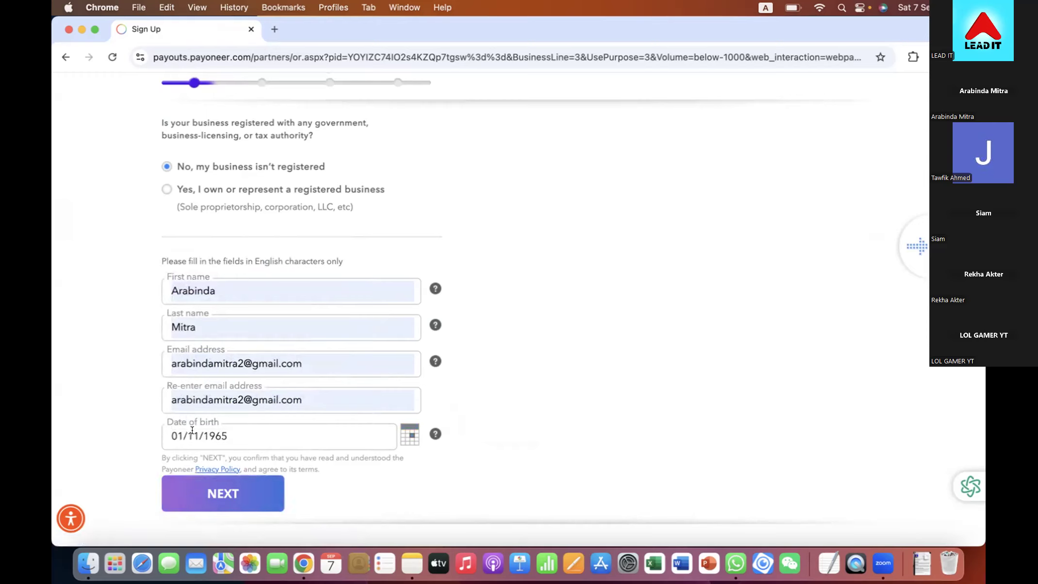
Submit the Getting Started details and place the cursor in the Contact Details street field
left_click(198, 495)
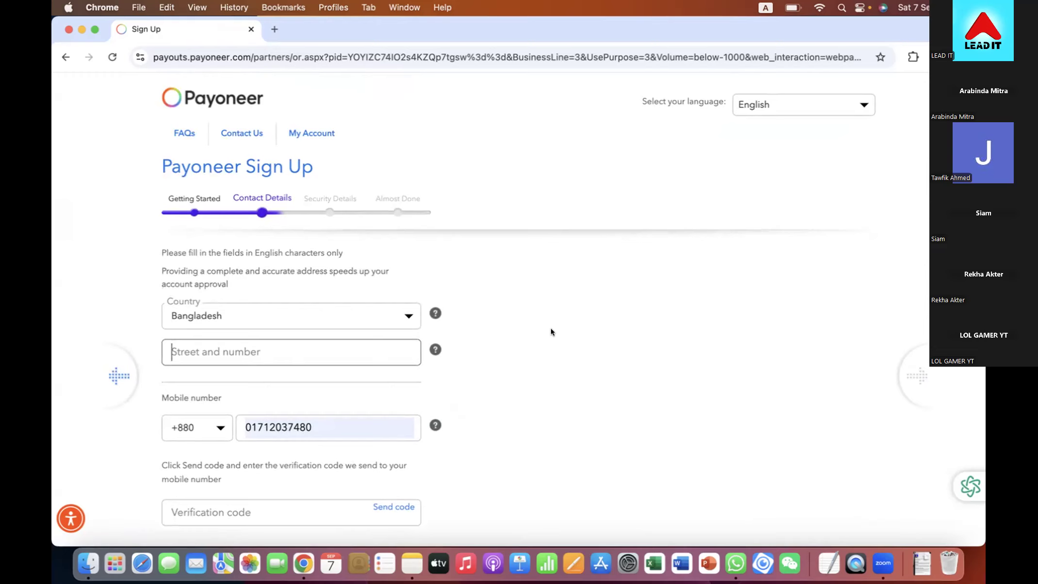
scroll(500, 356, "down", 1)
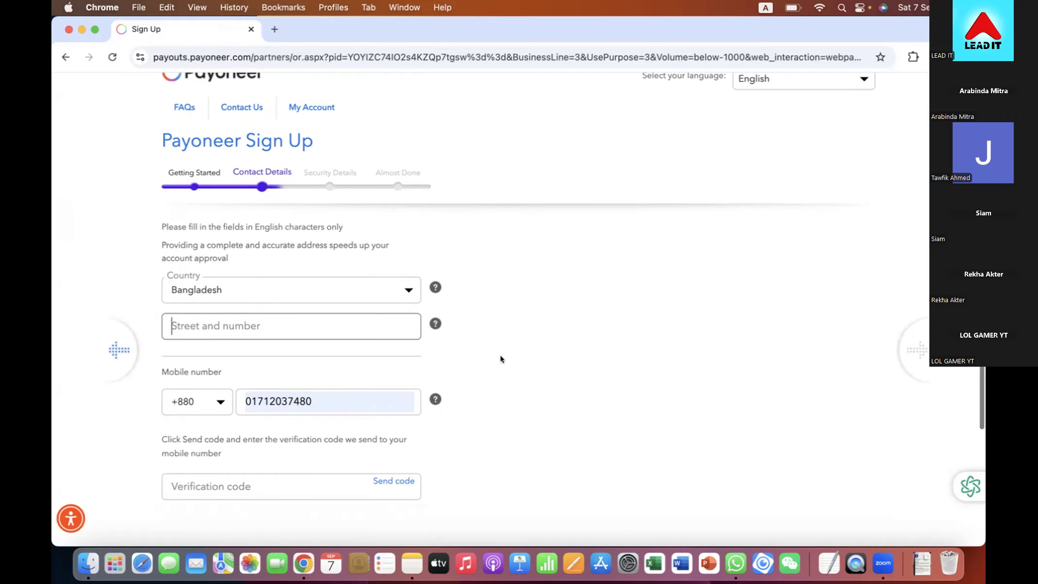
left_click(256, 321)
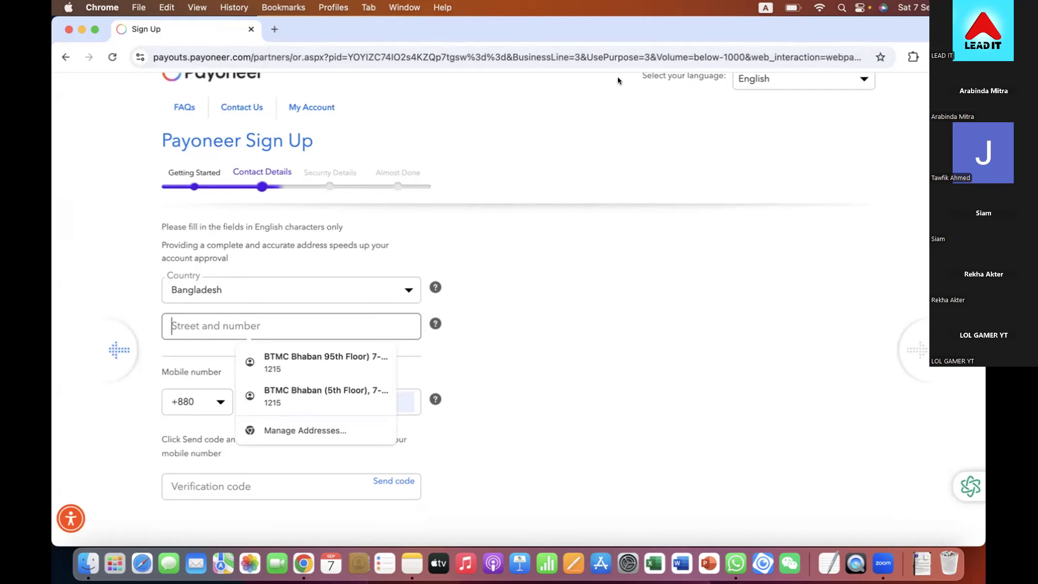
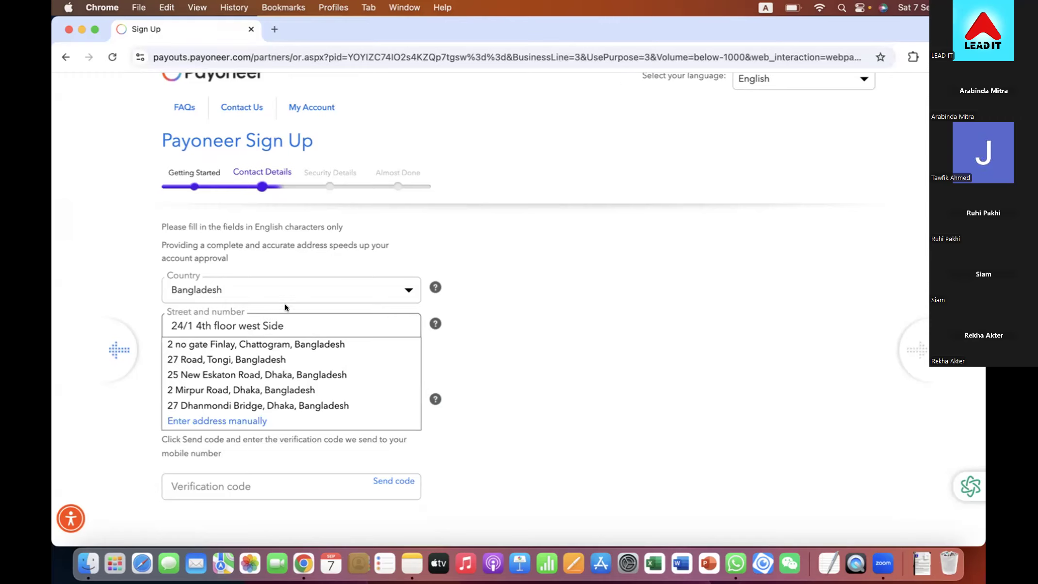
Type the house number, floor and building side into Street and number, fixing a capital letter
left_click(243, 327)
key("BackSpace")
type("W")
left_click(296, 322)
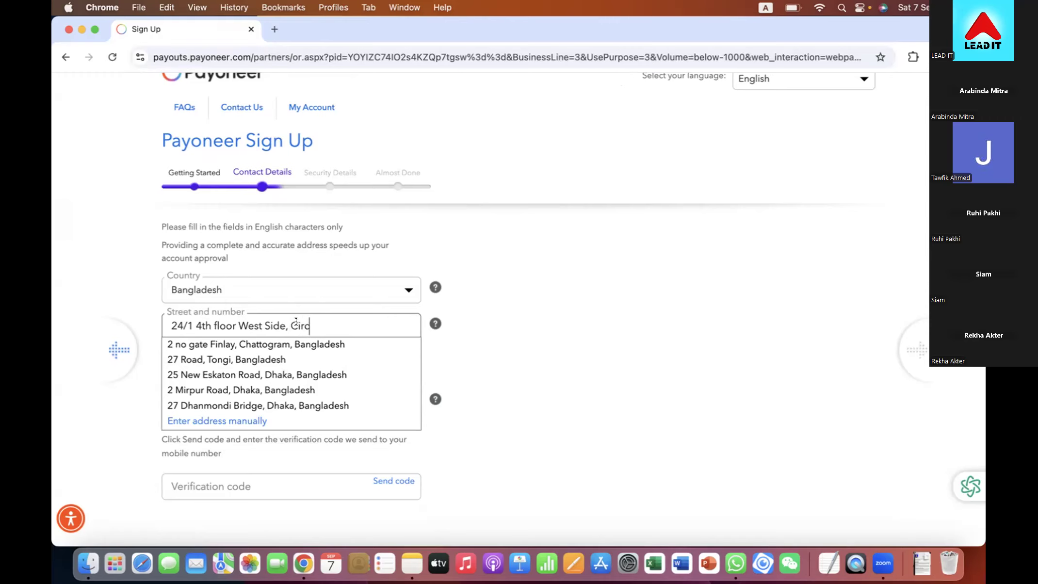
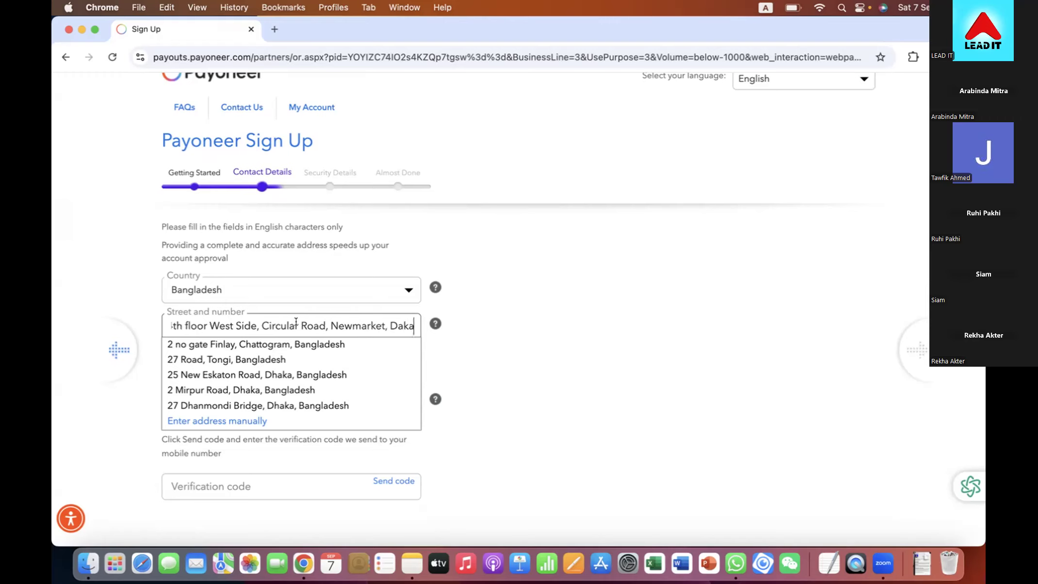
Add the road, area and city, correct the city spelling, then delete the whole address
key("Left")
key("Left")
key("Left")
key("super+a")
key("BackSpace")
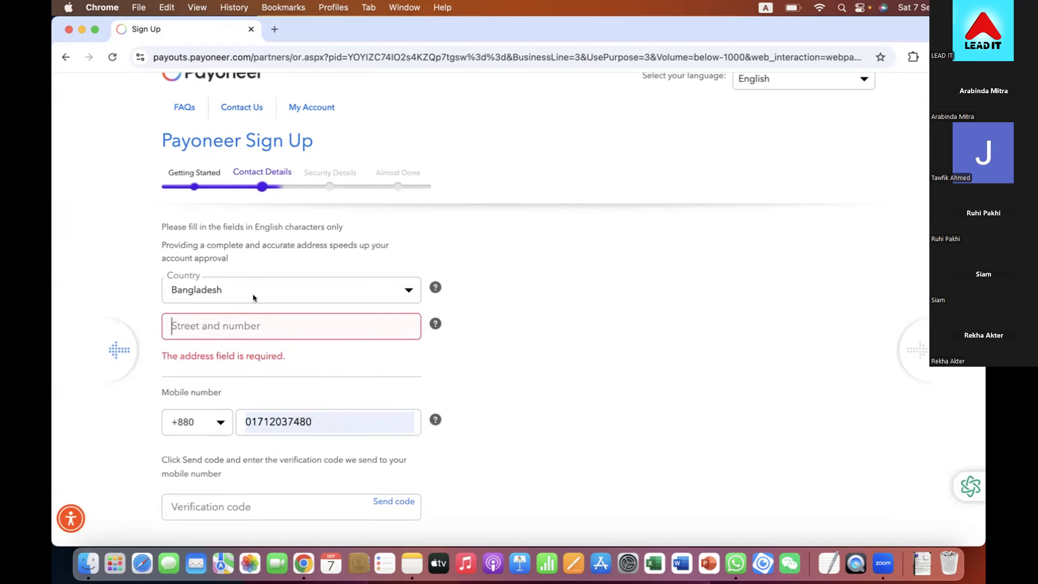
Enter the house number, switch to 'Enter address manually', and add the road name
left_click(178, 320)
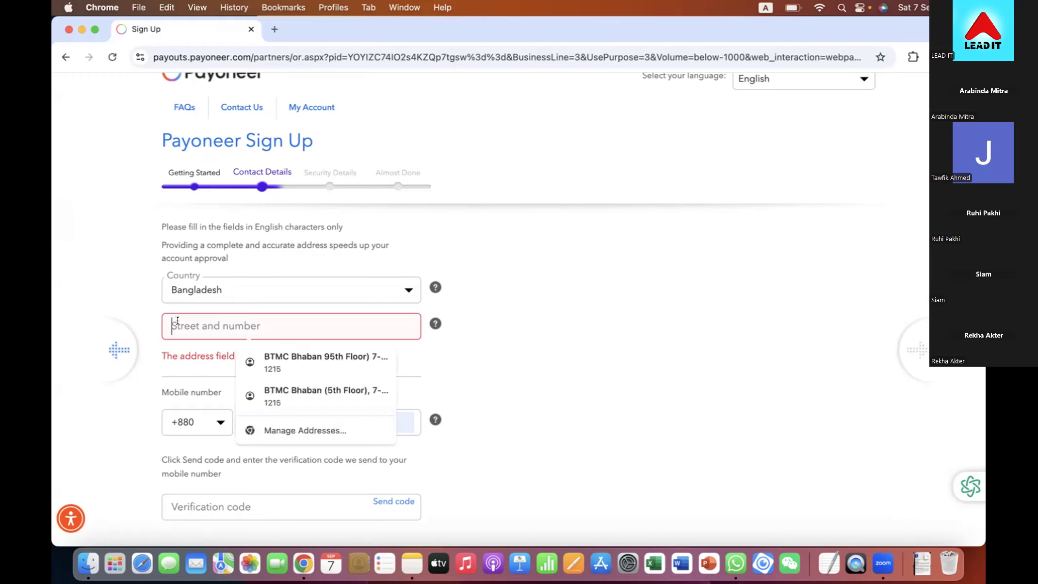
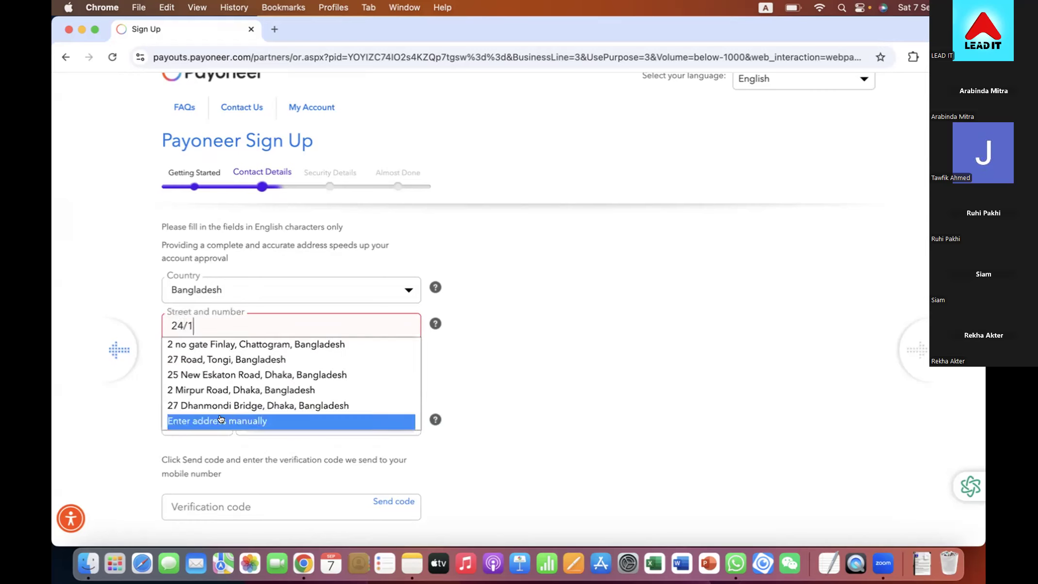
left_click(205, 420)
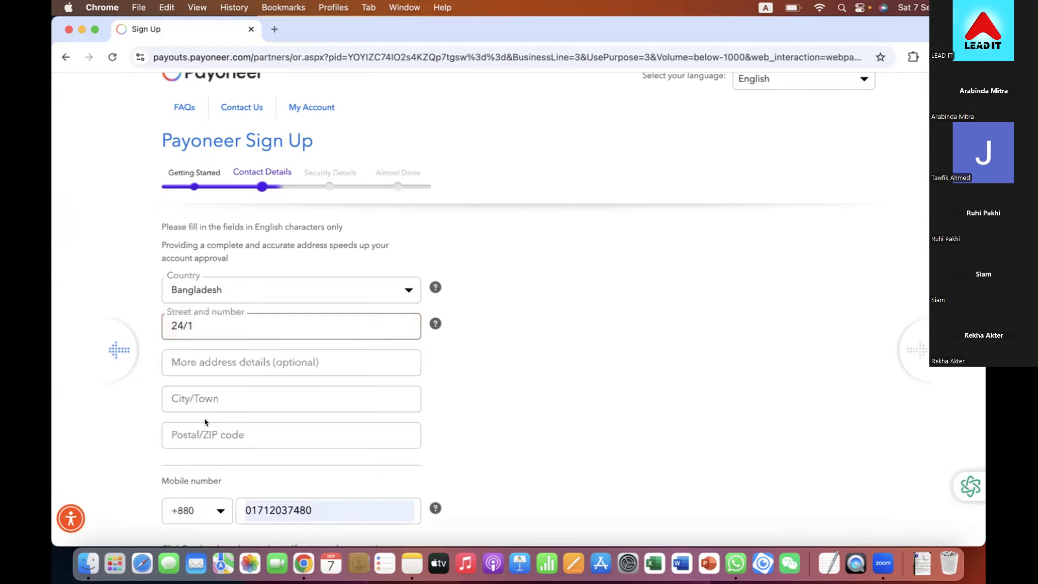
left_click(226, 358)
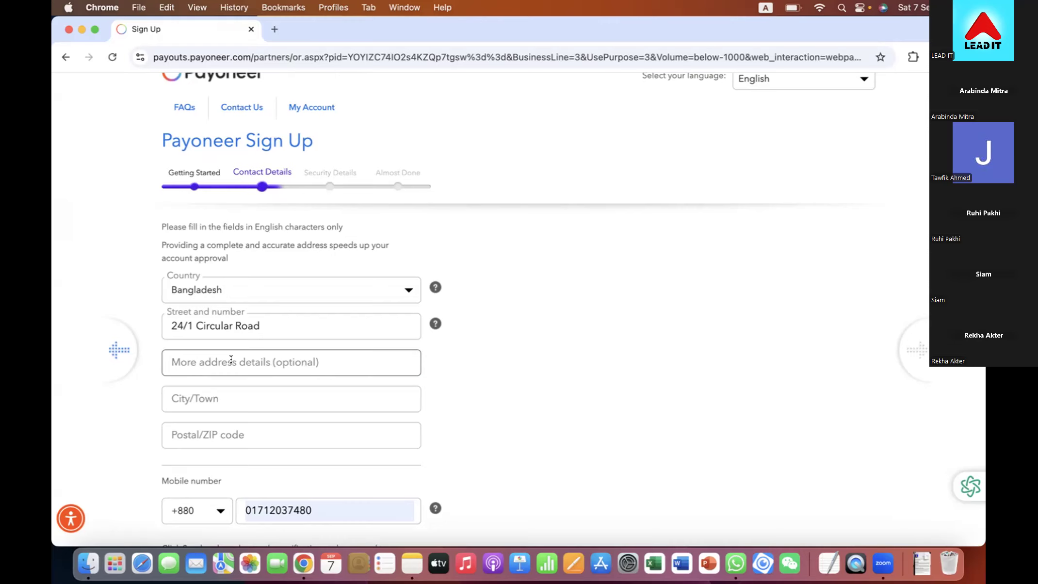
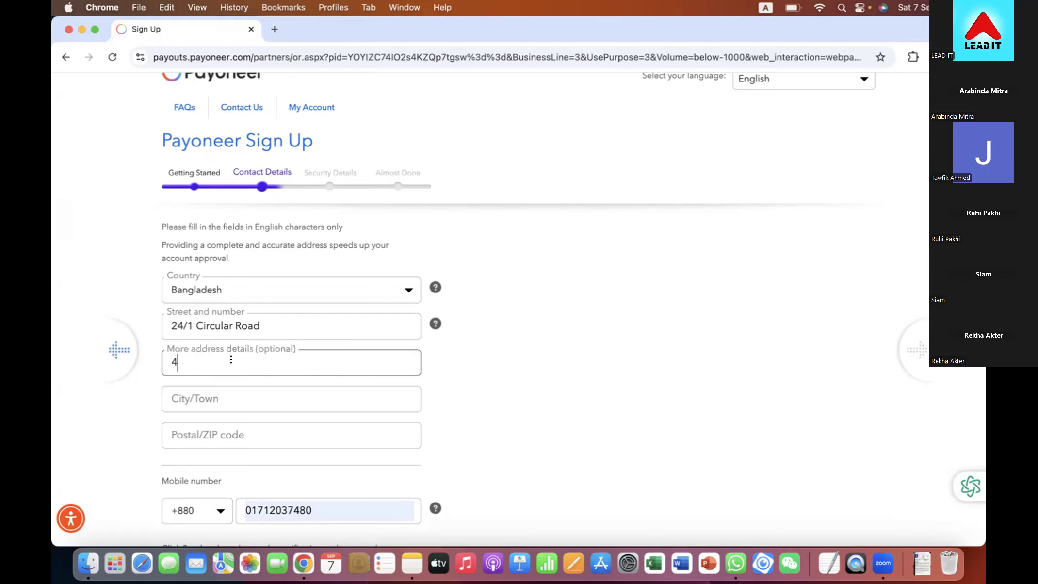
Fill in More address details, City/Town and Postal/ZIP code for the manual address
left_click(243, 398)
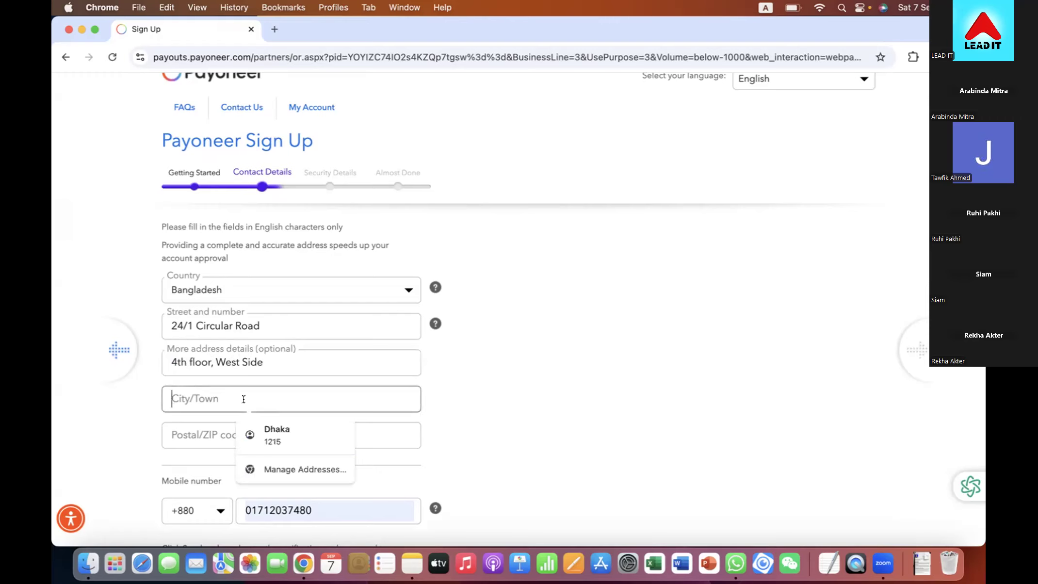
type("Dhaka")
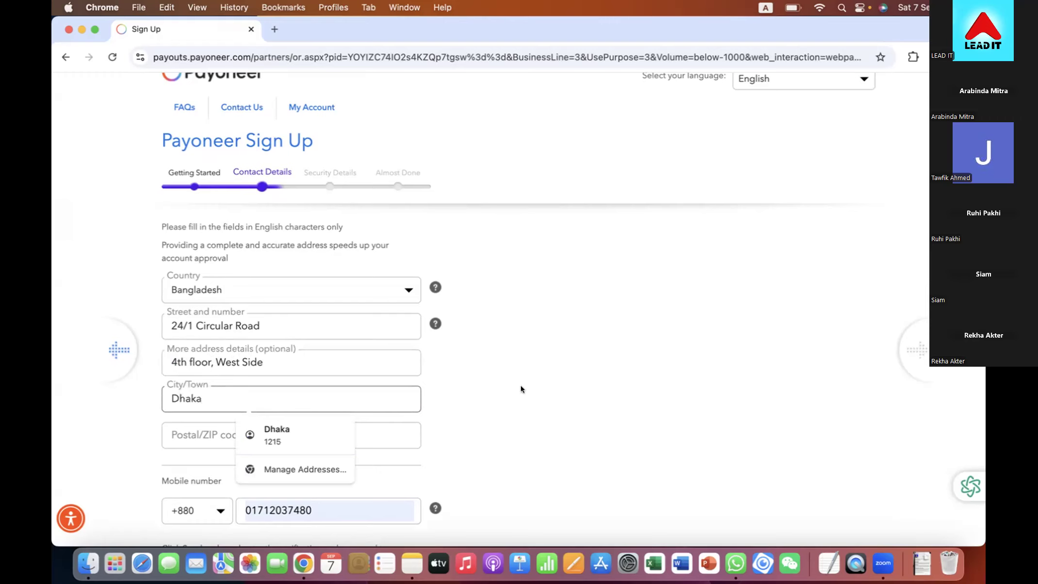
left_click(530, 358)
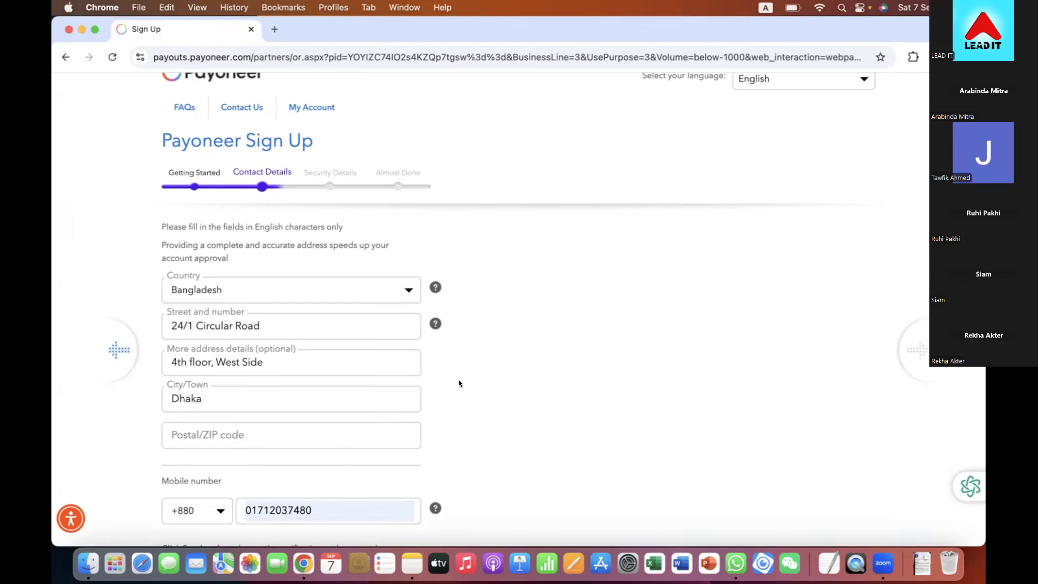
left_click(256, 429)
type("1205")
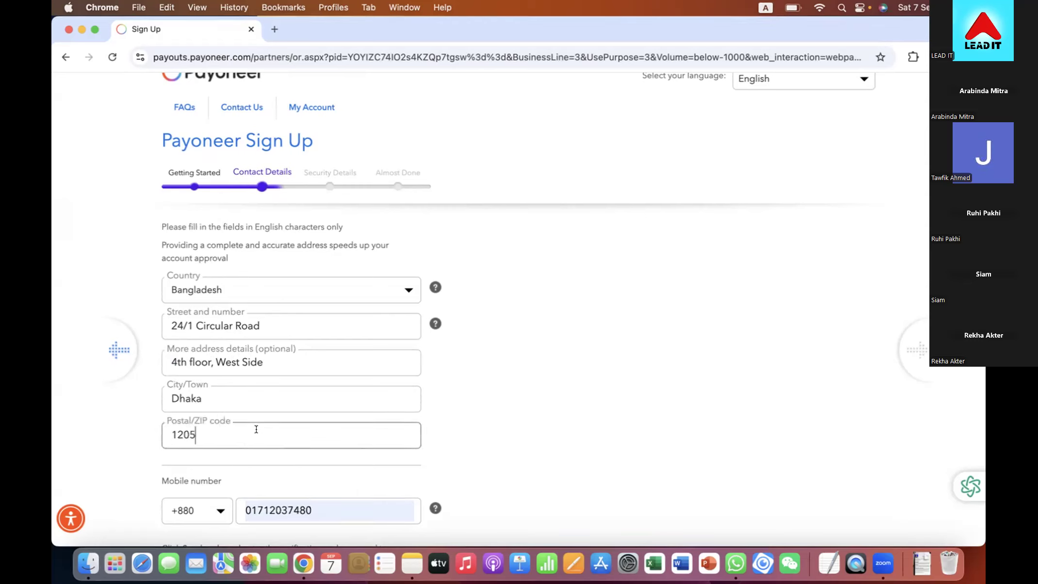
left_click(608, 383)
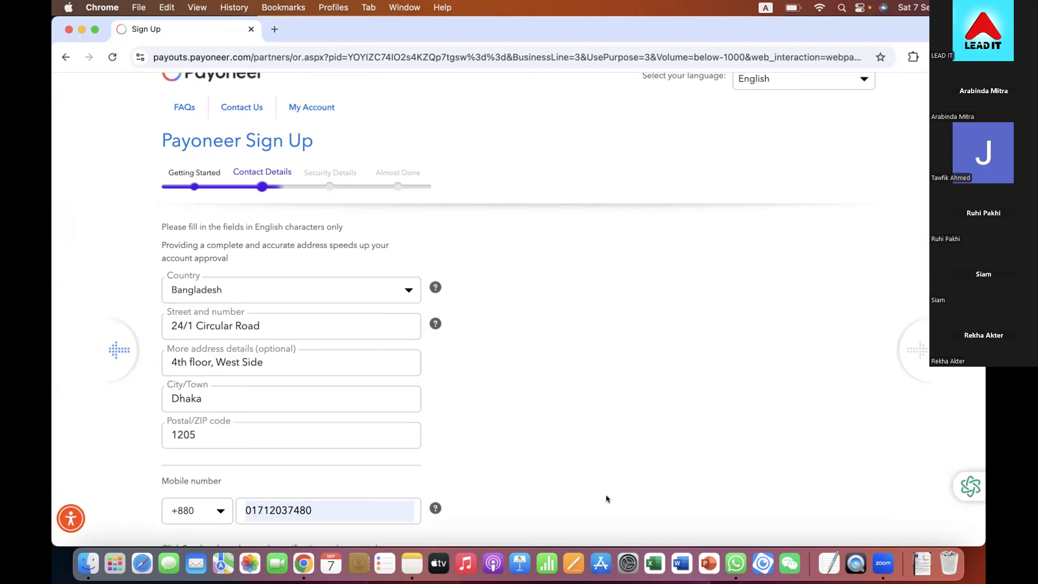
Scroll down to show the Verification code field and the NEXT button
scroll(605, 494, "down", 6)
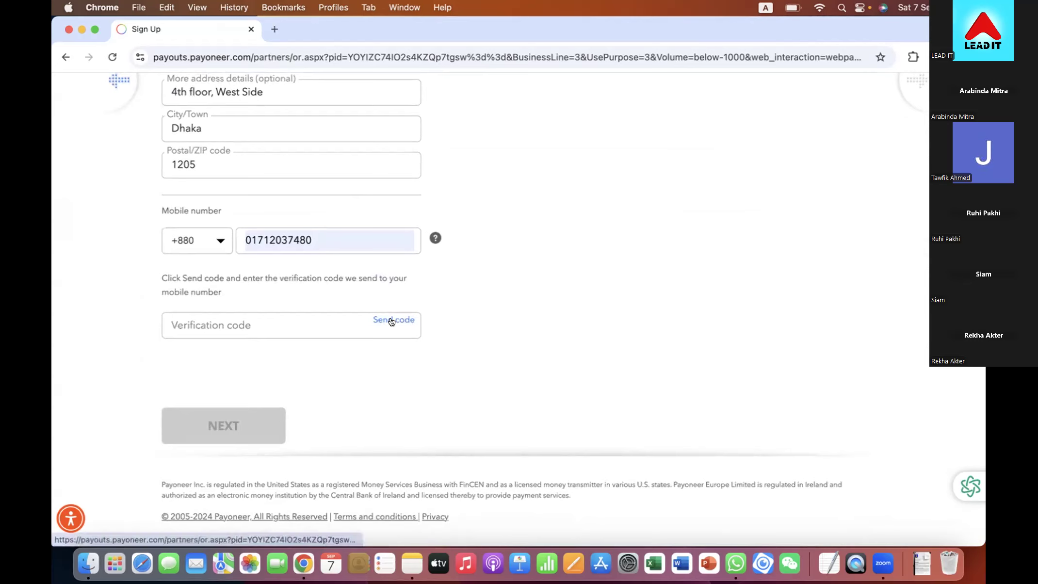
Send an SMS code to the mobile number and enter the received code, adding a missing digit
left_click(223, 320)
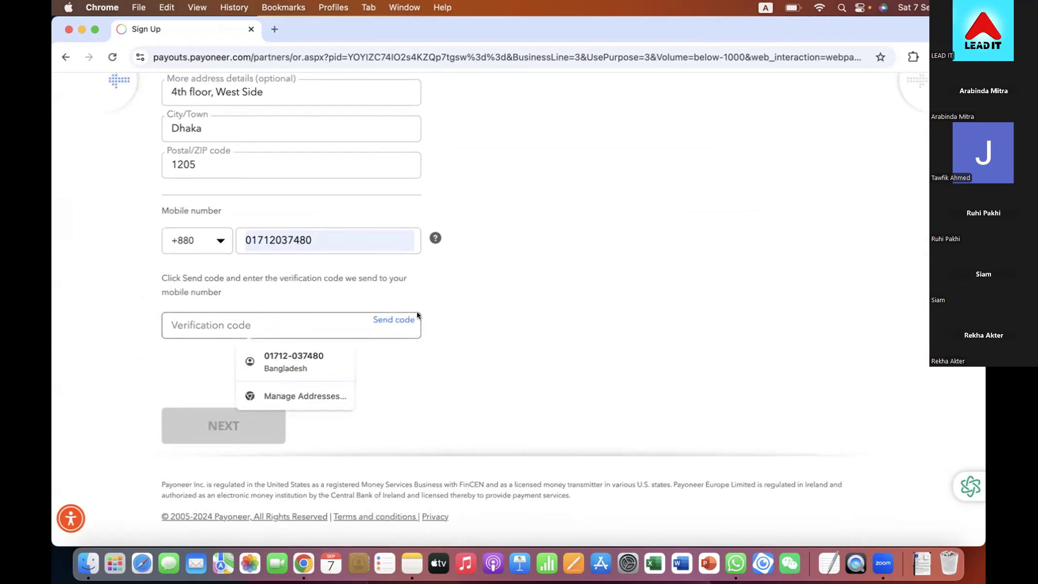
left_click(391, 319)
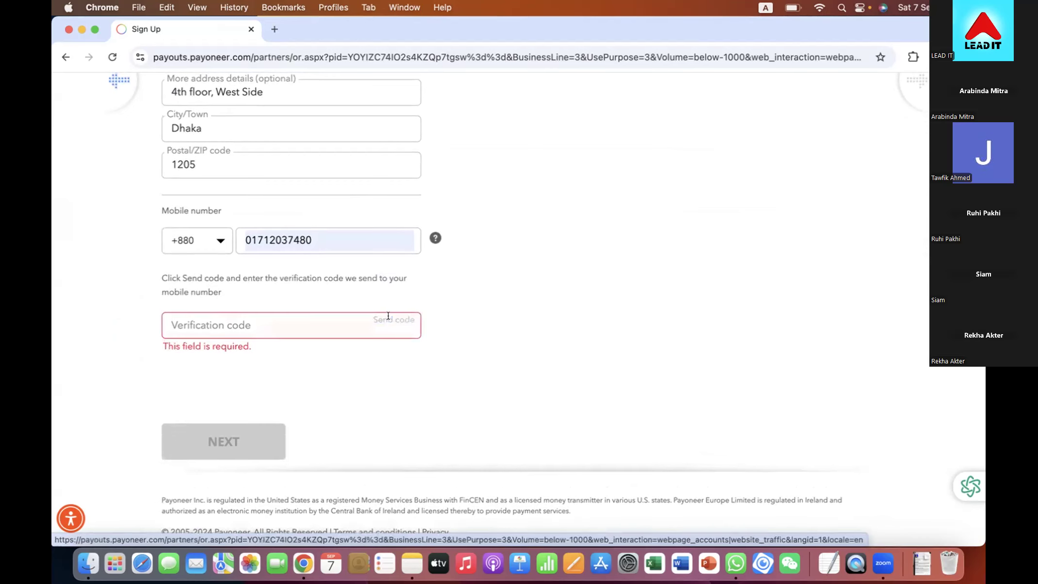
left_click(304, 317)
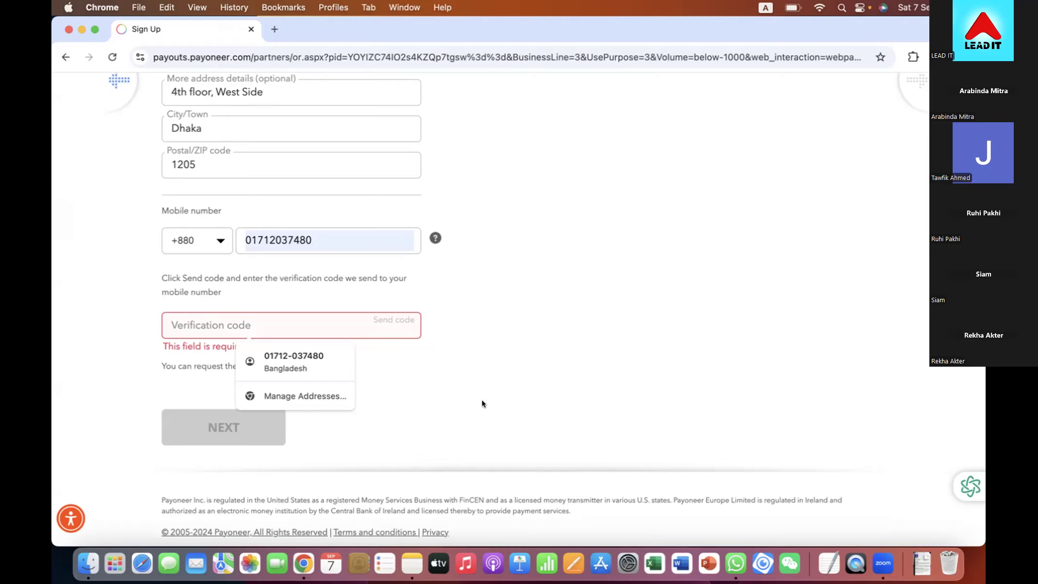
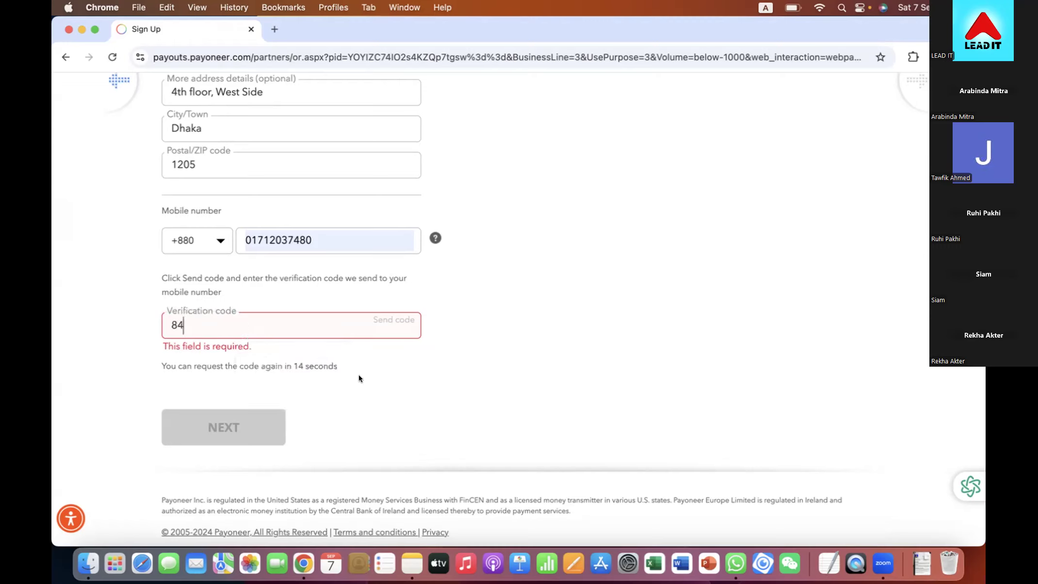
left_click(192, 322)
type("7")
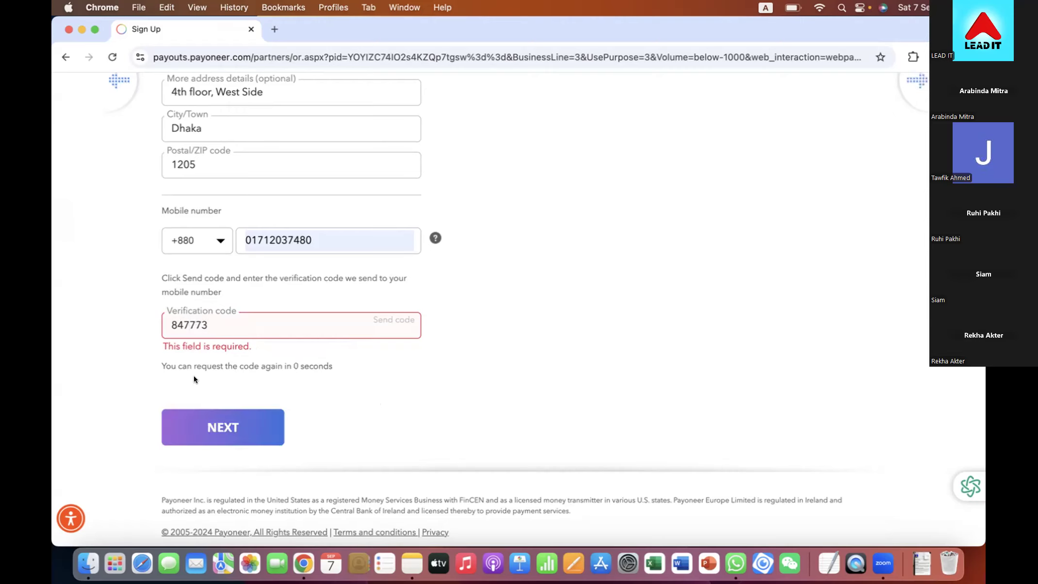
Submit the contact details and scroll through the Security Details page
left_click(209, 425)
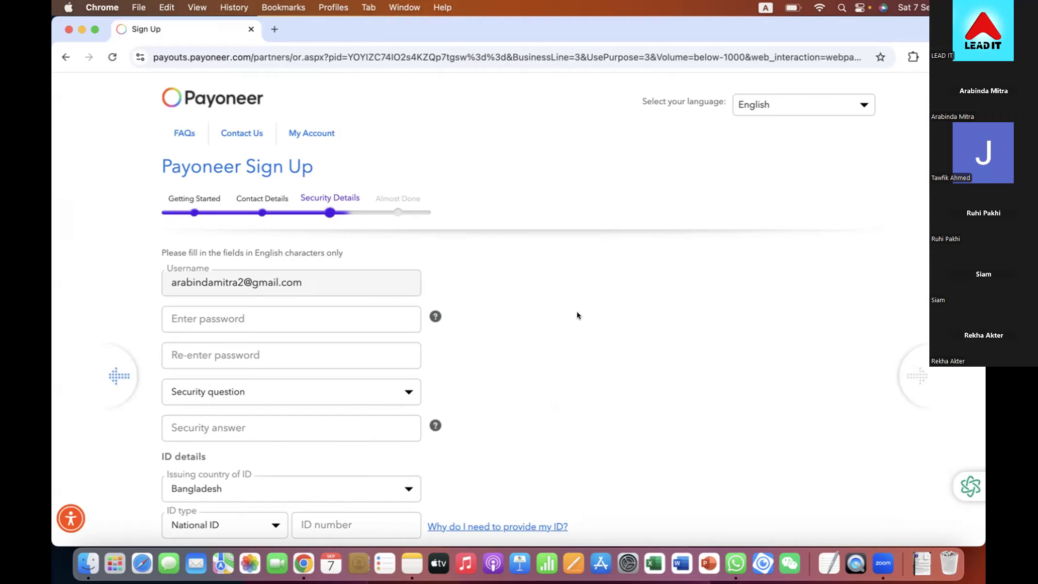
scroll(576, 315, "down", 1)
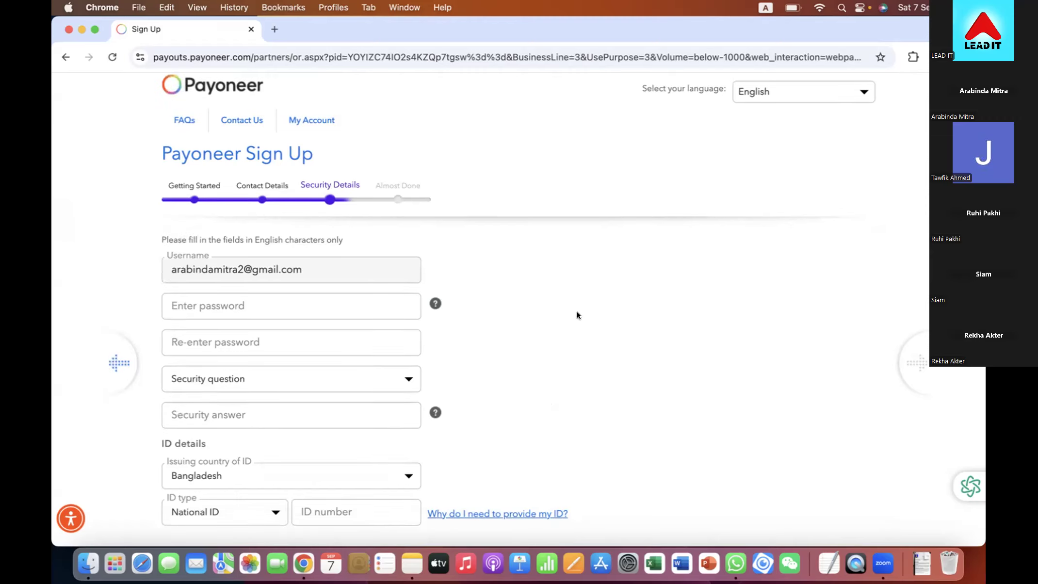
scroll(628, 349, "down", 1)
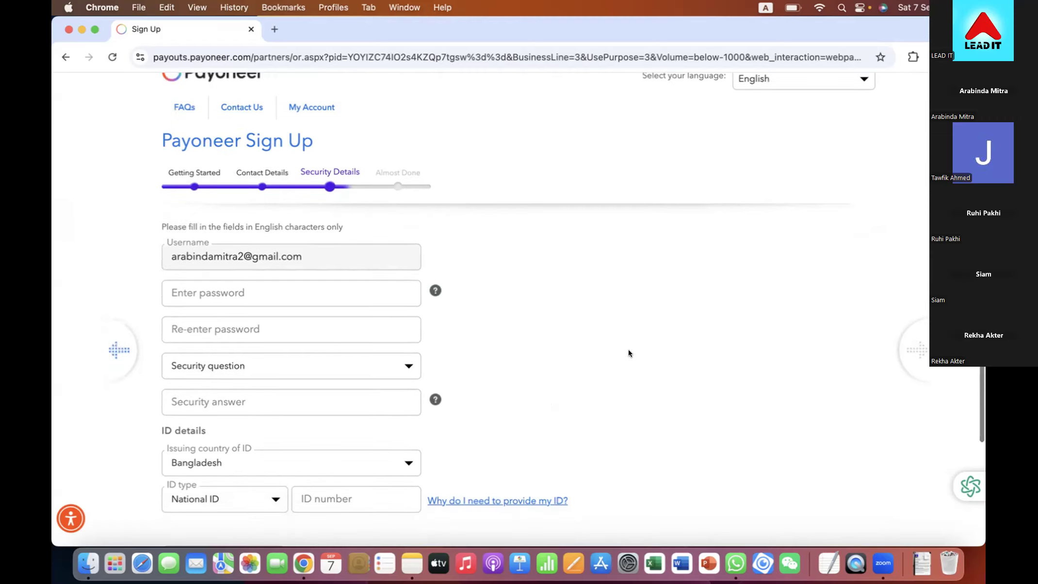
scroll(628, 350, "down", 1)
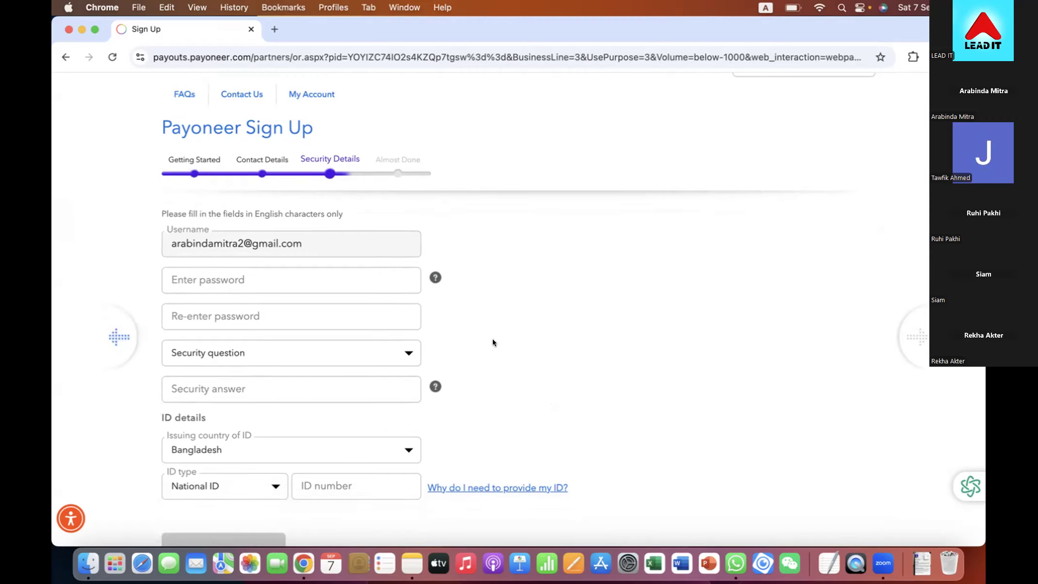
scroll(627, 334, "down", 1)
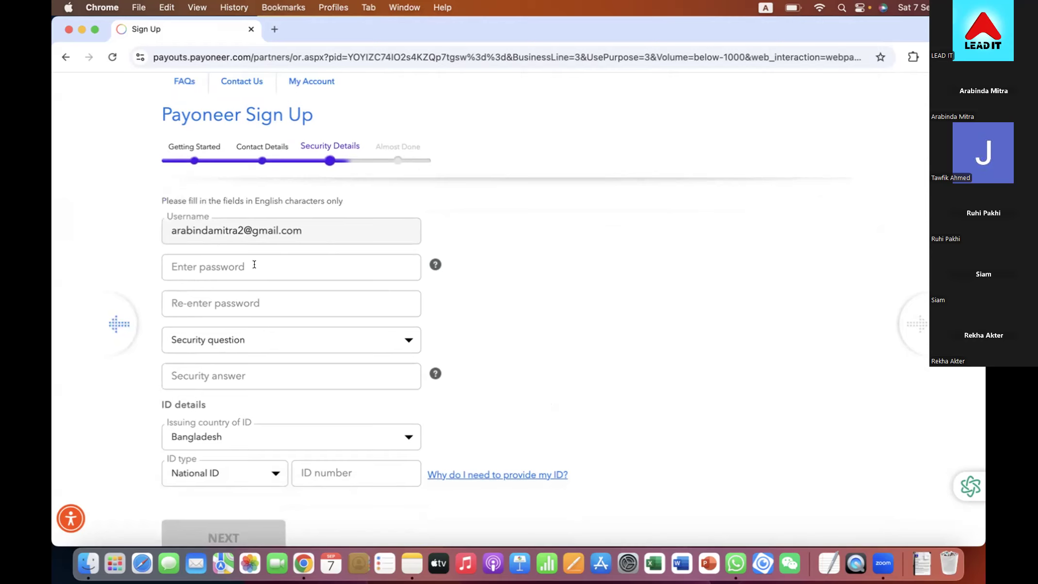
Enter the account password in both Enter password and Re-enter password fields
left_click(226, 264)
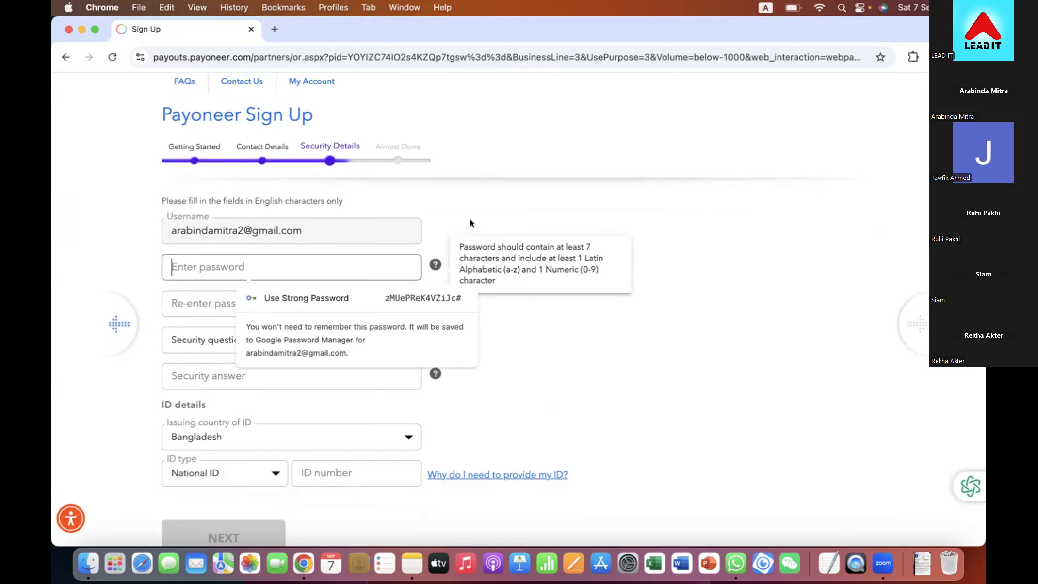
type("aaaaaaa")
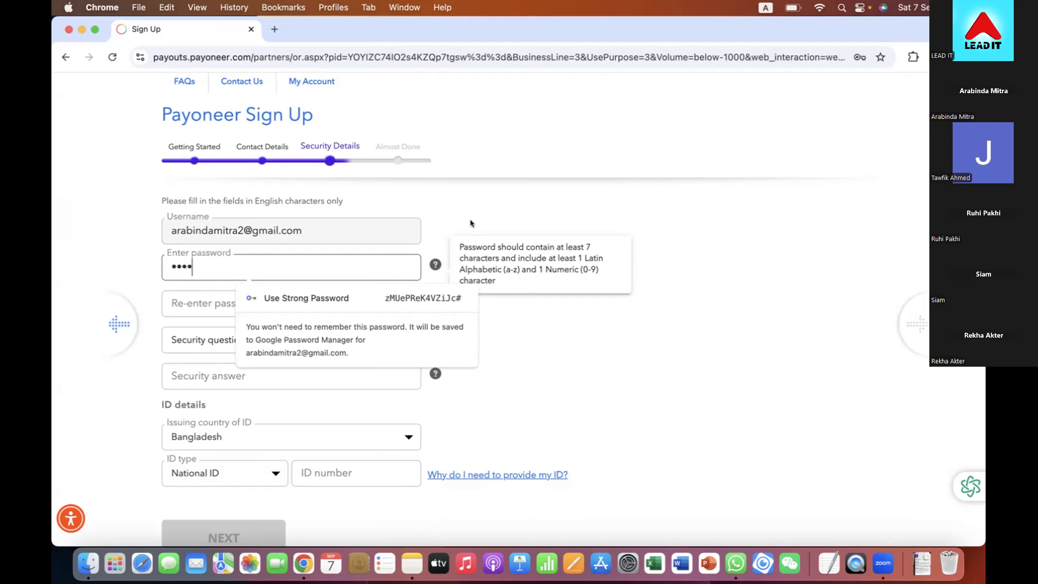
type("aa")
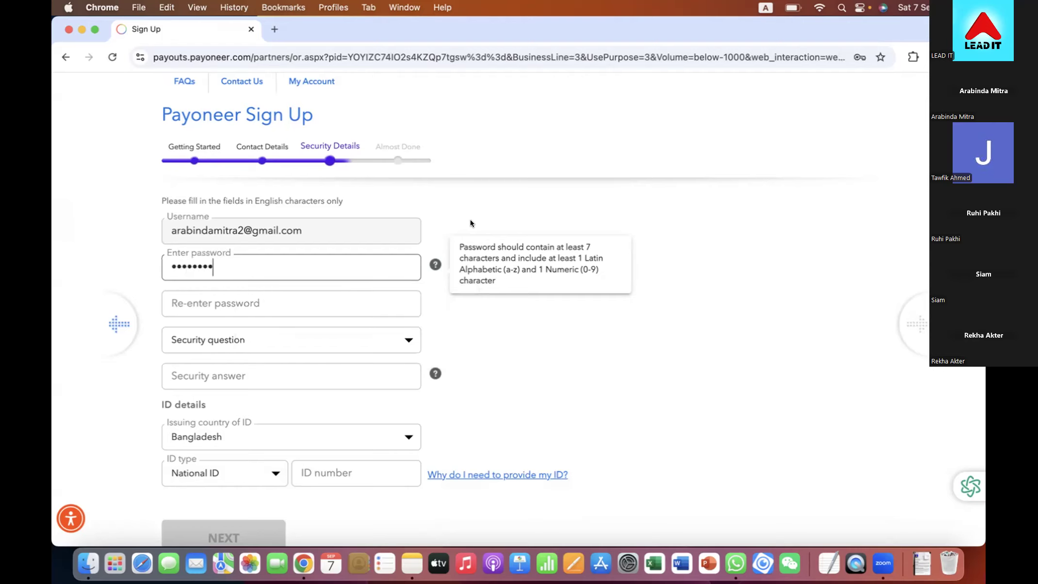
type("aaa")
left_click(263, 305)
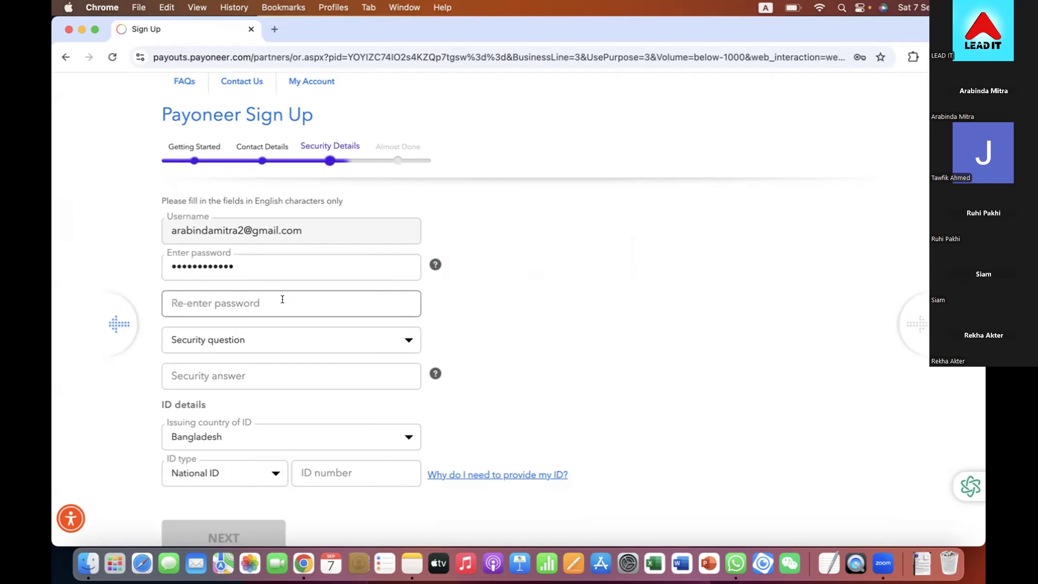
type("••••••")
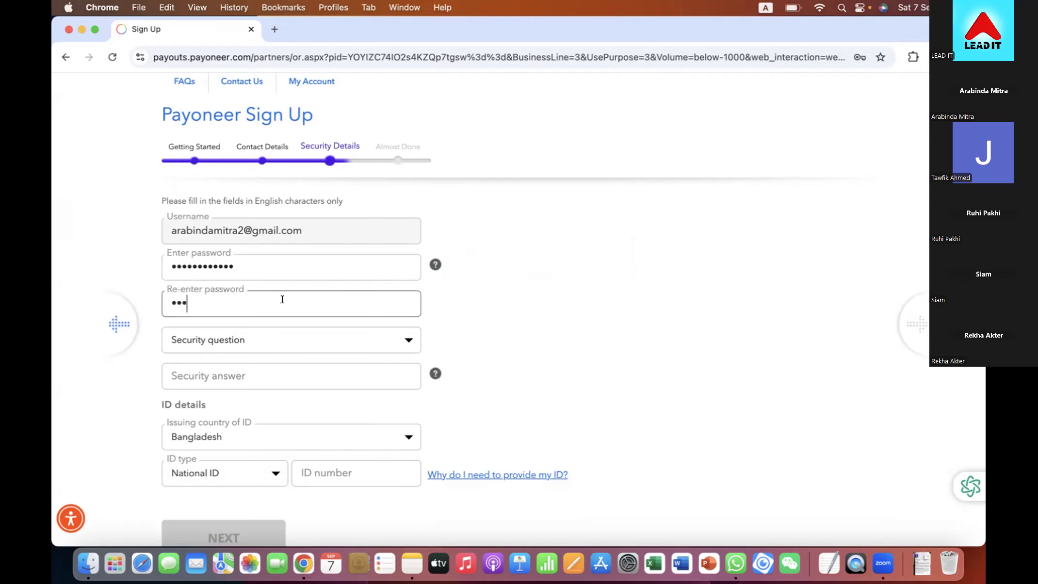
type("•••••••")
left_click(399, 337)
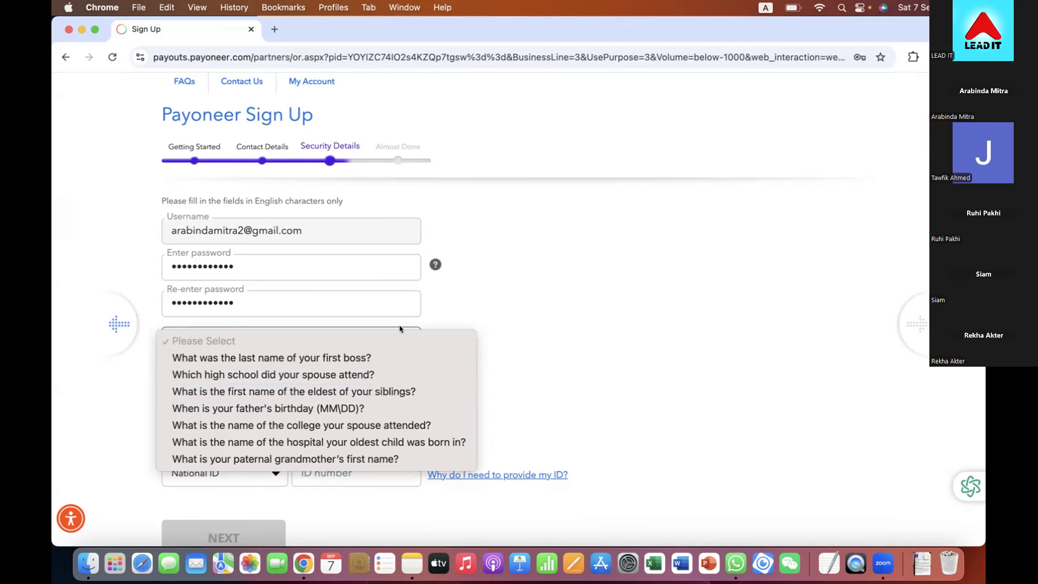
Select 'What was the last name of your first boss?' and type its answer
left_click(371, 322)
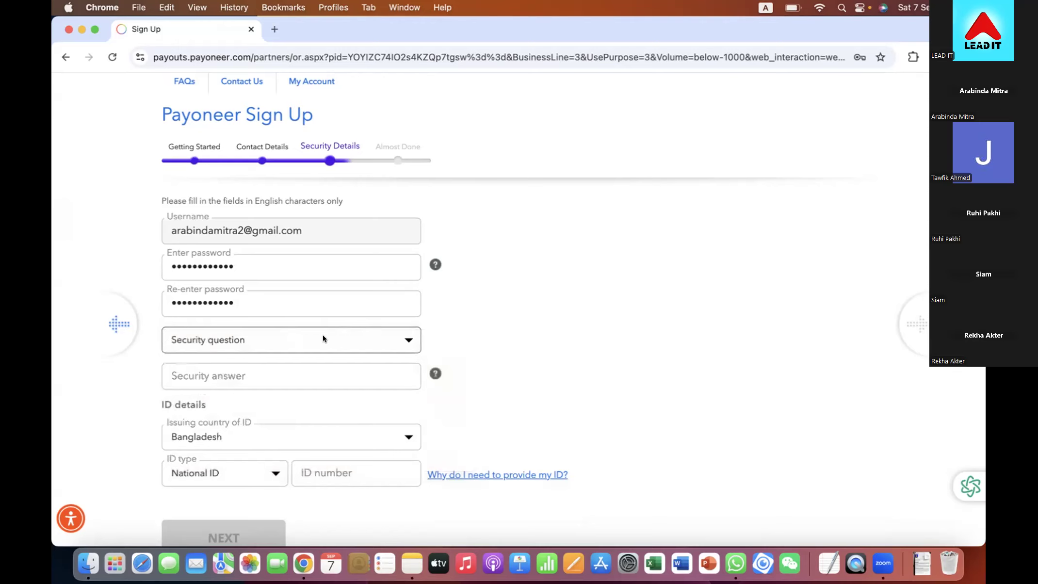
left_click(406, 338)
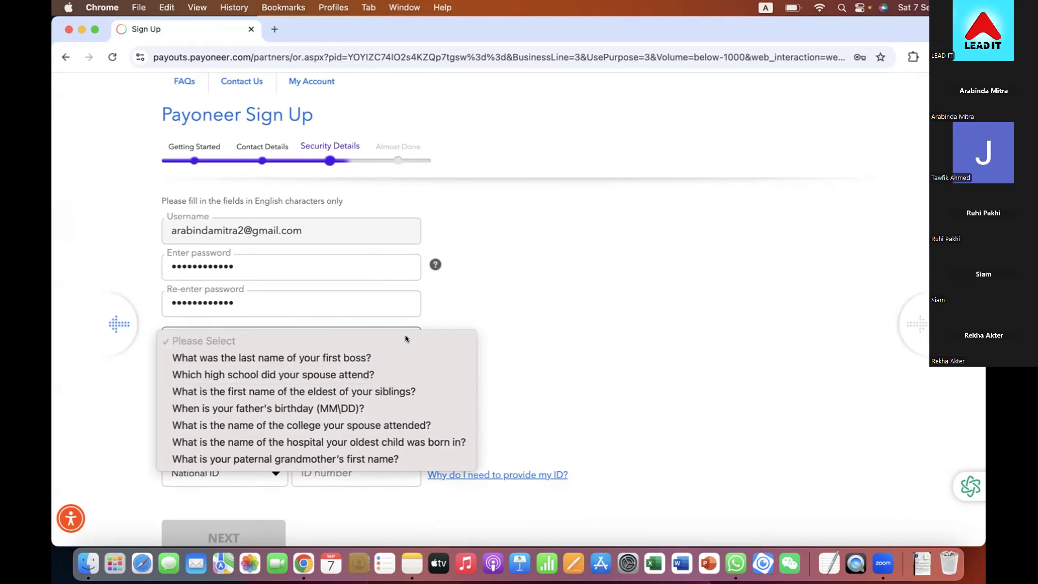
left_click(345, 358)
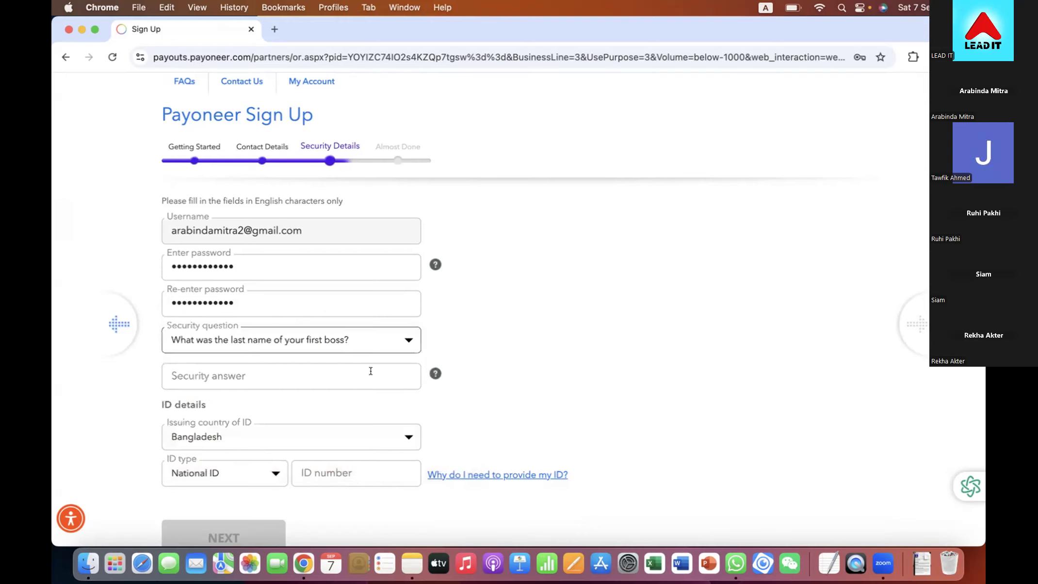
left_click(334, 378)
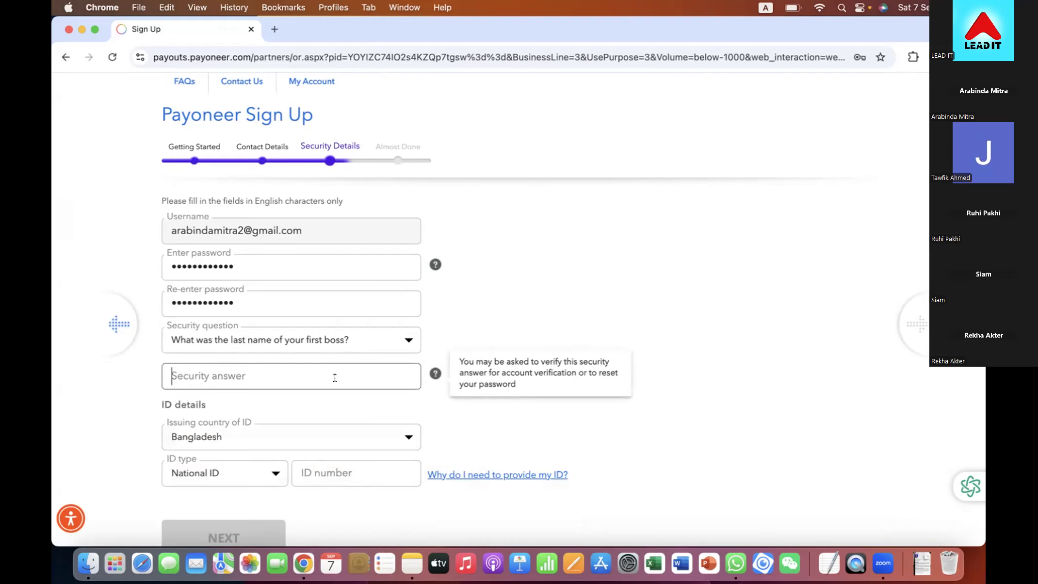
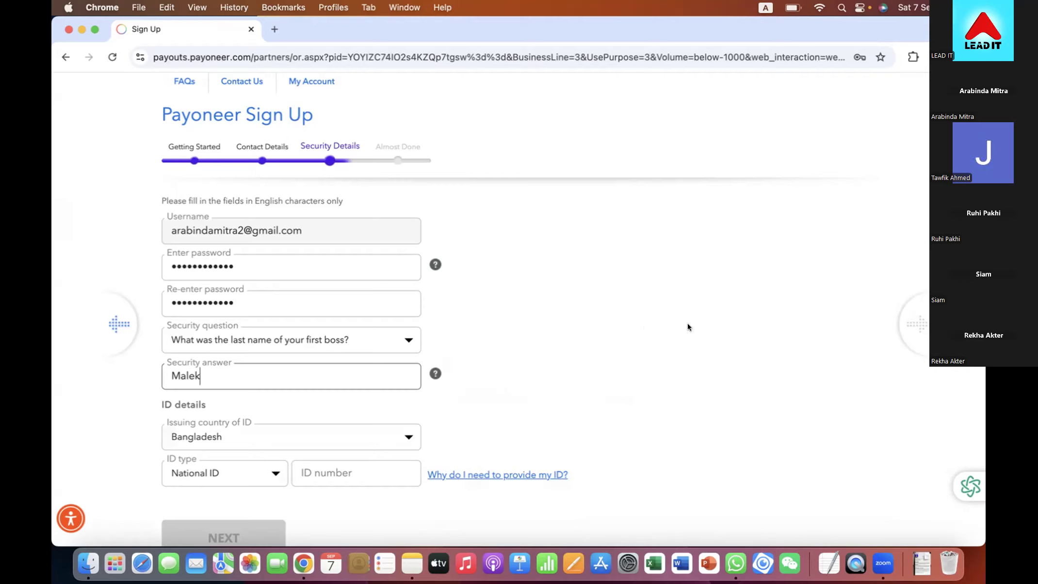
left_click(274, 474)
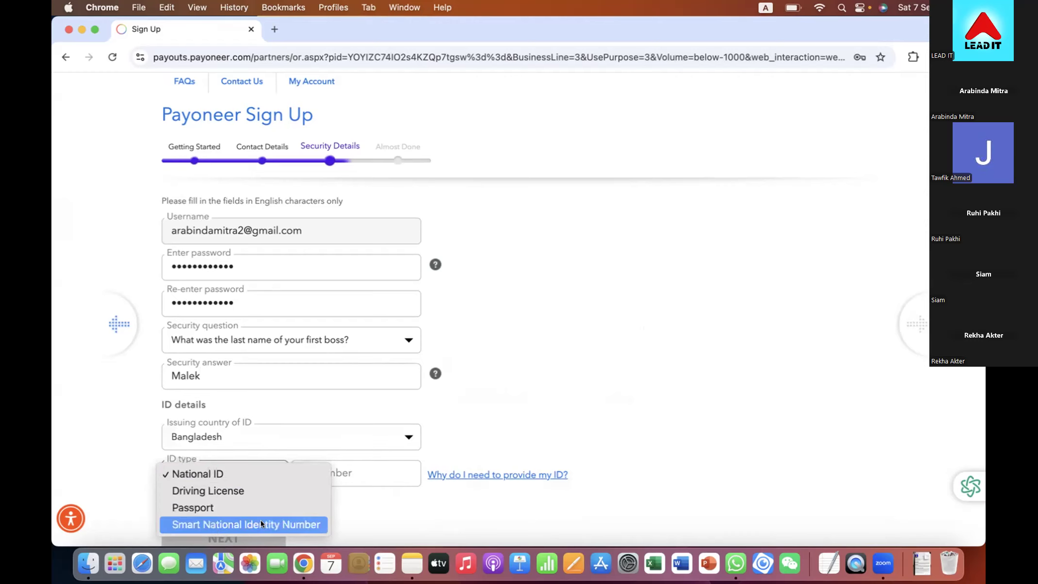
left_click(228, 541)
left_click(233, 472)
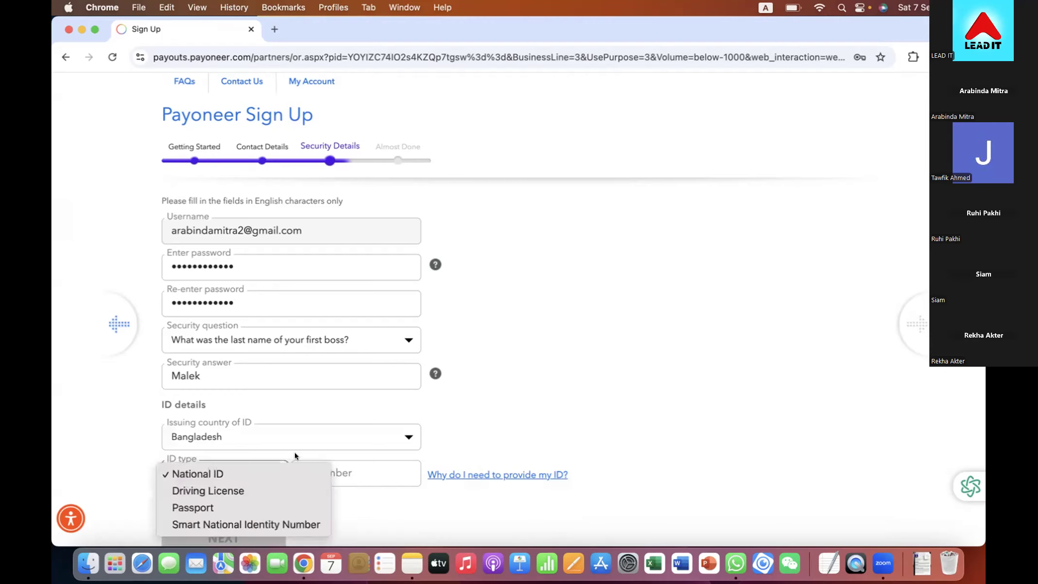
left_click(204, 521)
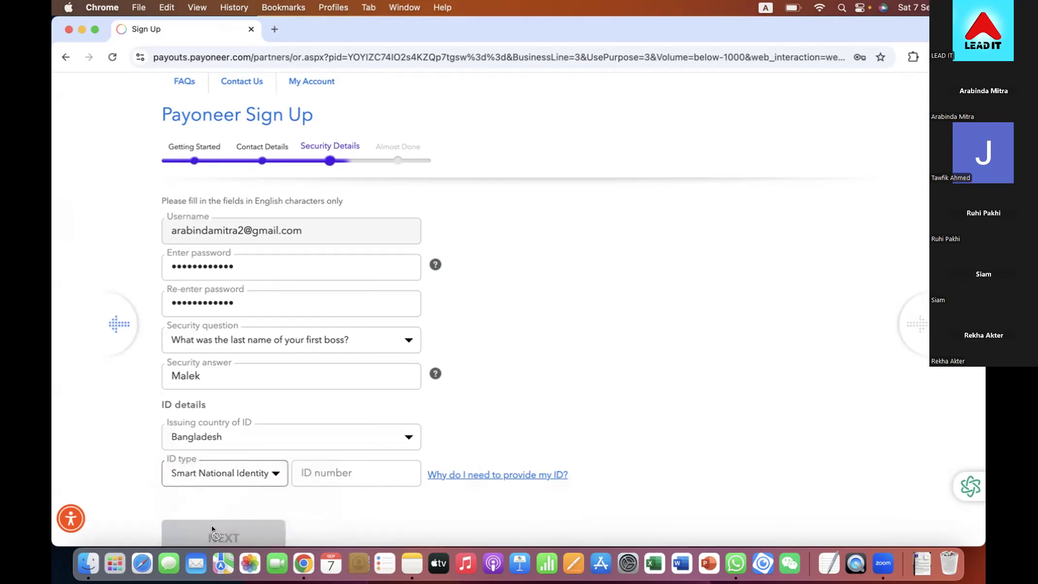
left_click(296, 479)
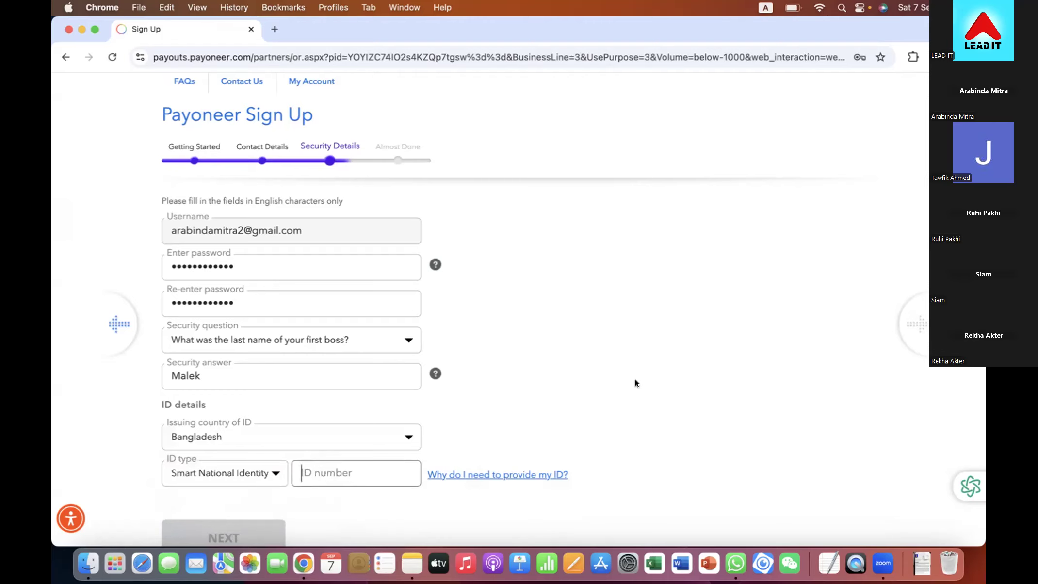
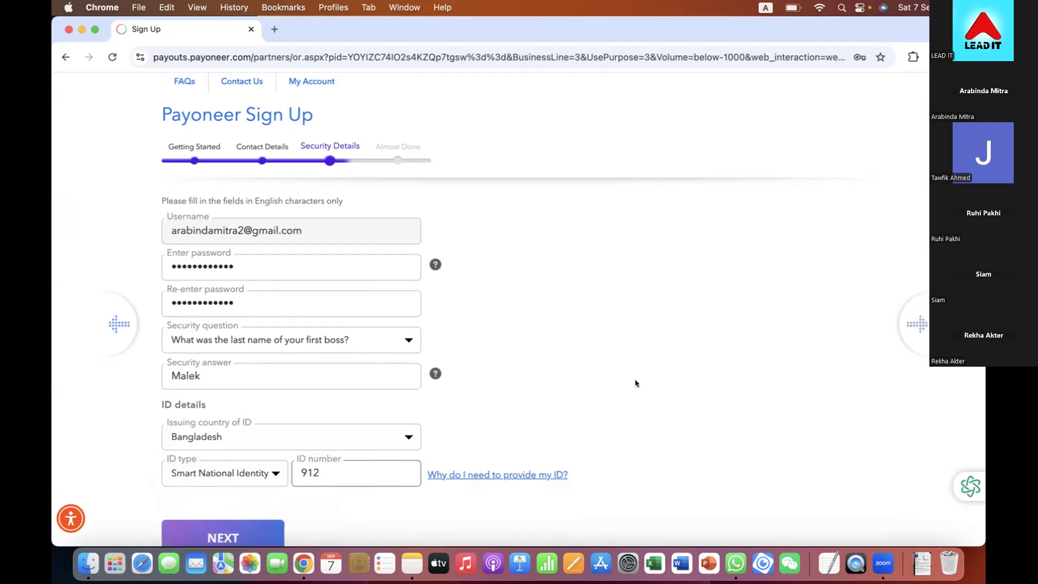
scroll(190, 488, "down", 1)
scroll(190, 487, "down", 1)
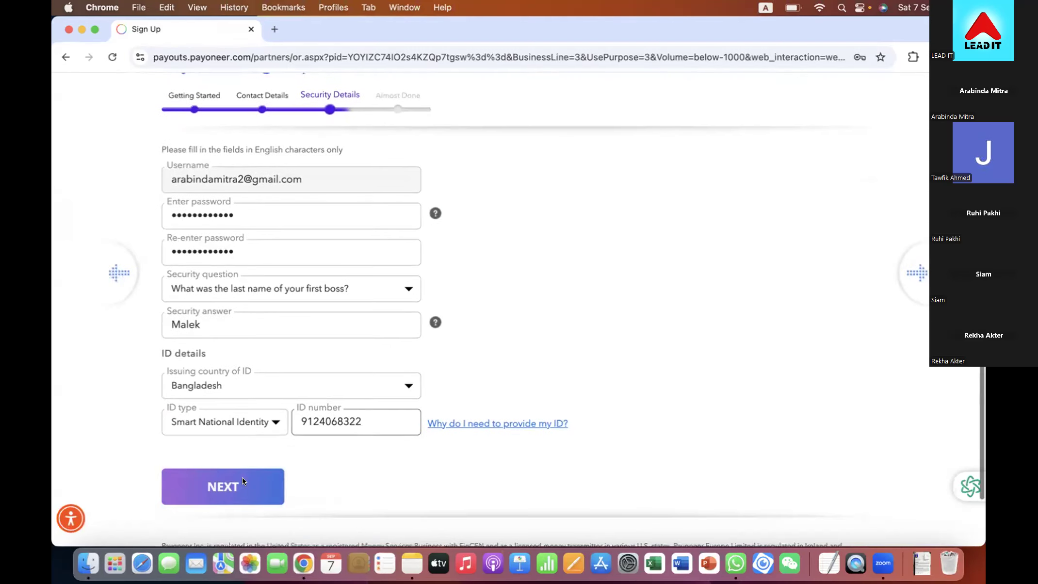
key("shift+Tab")
key("space")
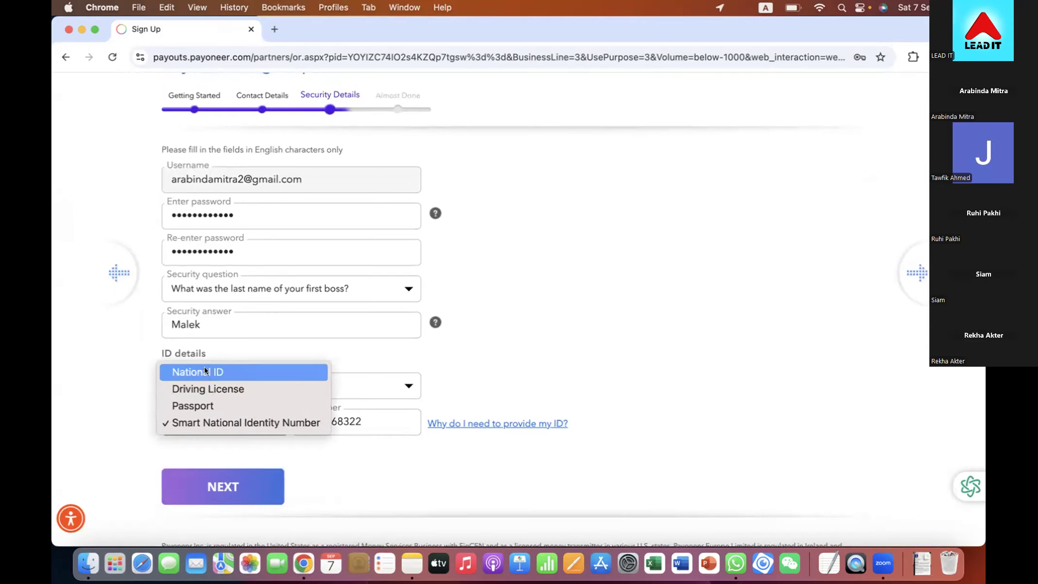
left_click(127, 456)
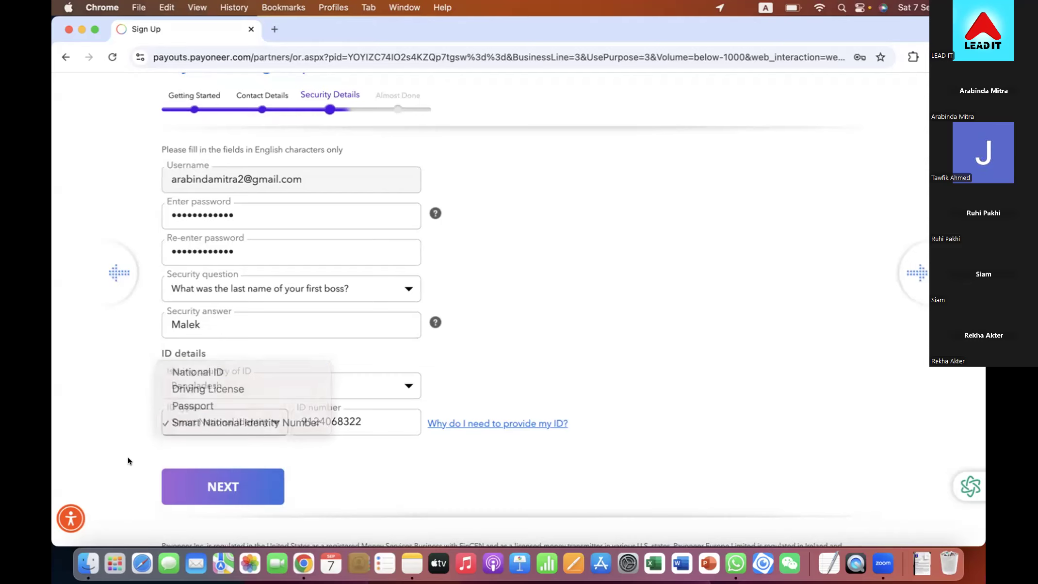
Continue to the Almost Done step and review its Bangladesh/BDT bank account form
left_click(257, 485)
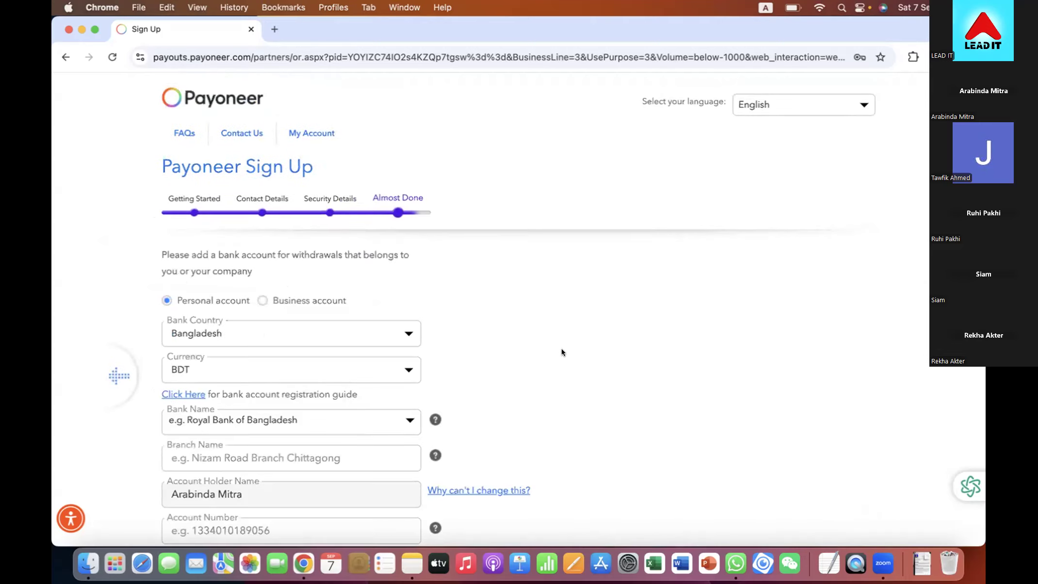
scroll(559, 351, "down", 1)
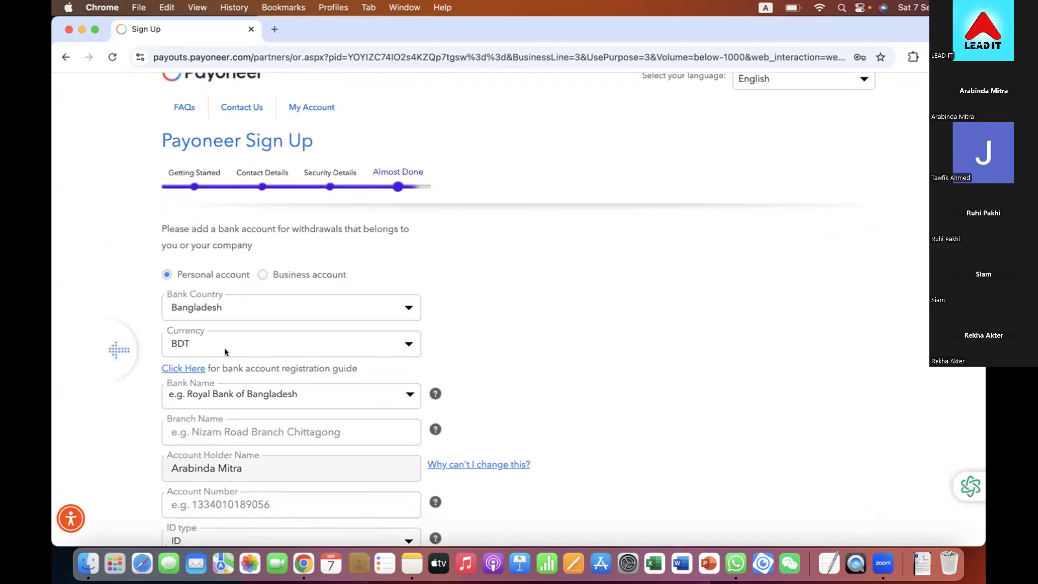
scroll(525, 355, "down", 1)
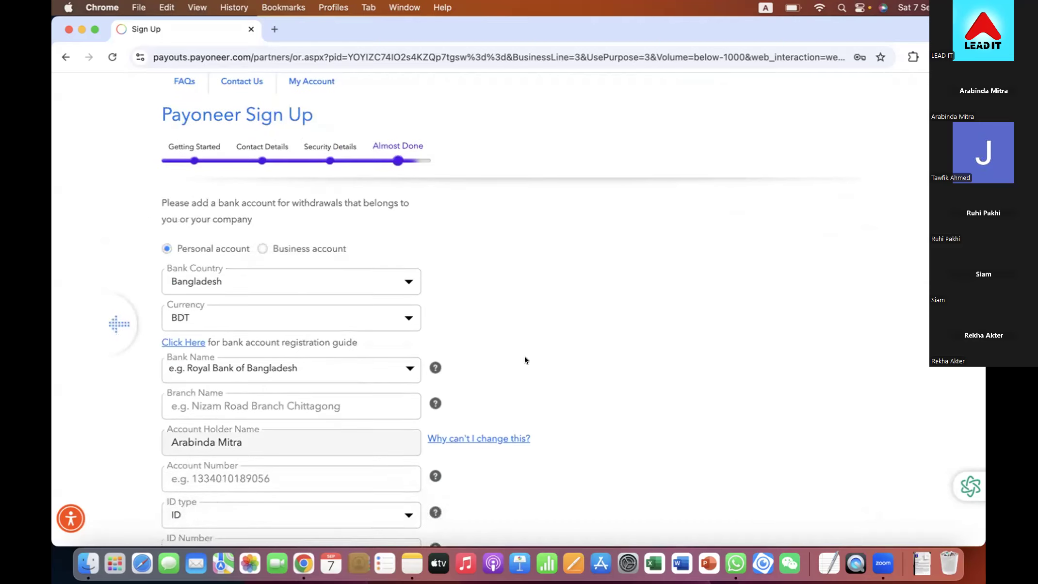
scroll(525, 360, "down", 1)
scroll(625, 333, "down", 1)
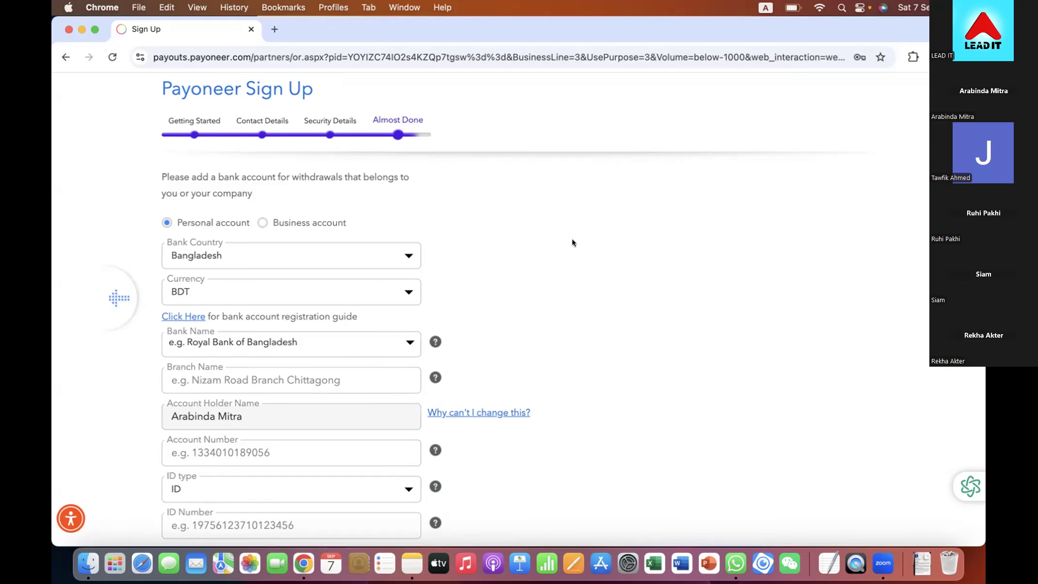
Search the bank list for 'Dutch' and choose DUTCHBANGLA BANK LTD as the bank name
left_click(385, 344)
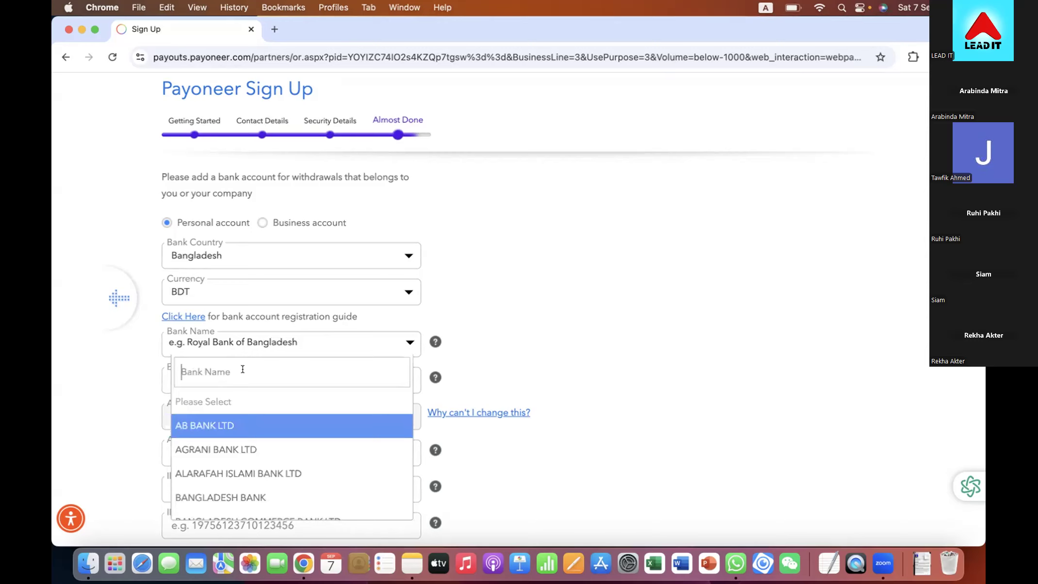
type("Du")
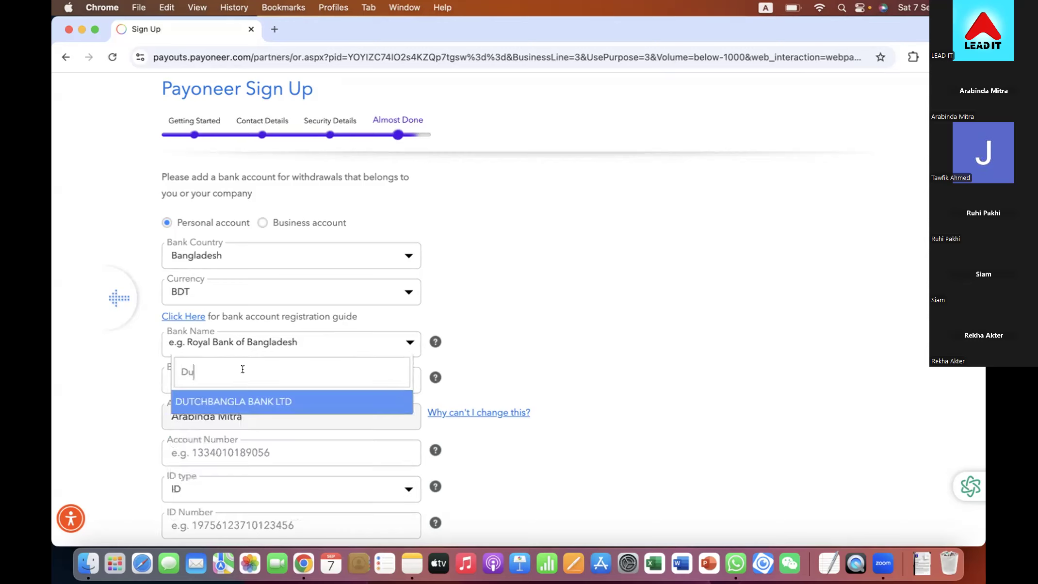
type("tch-")
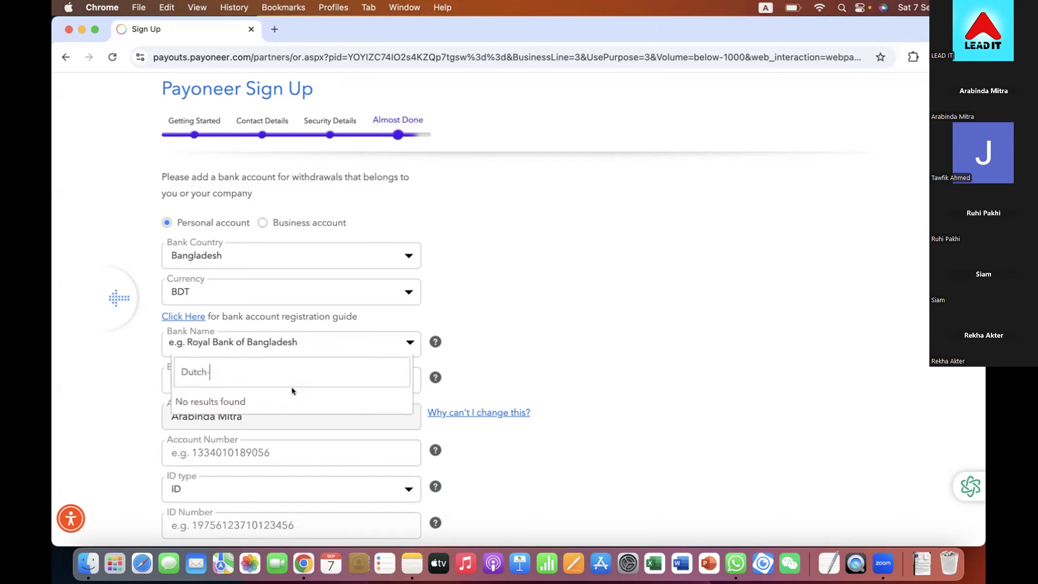
key("BackSpace")
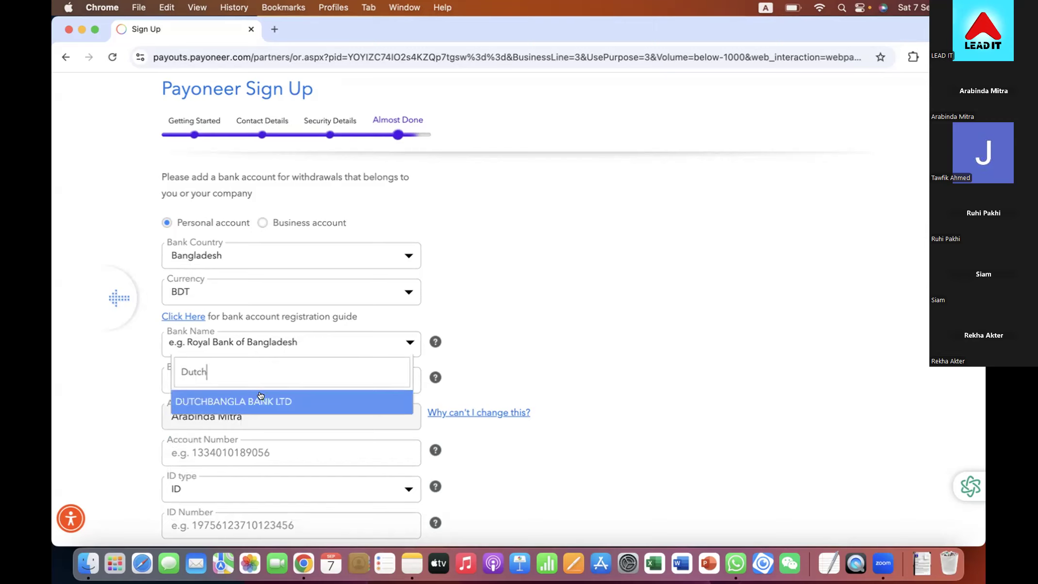
left_click(233, 394)
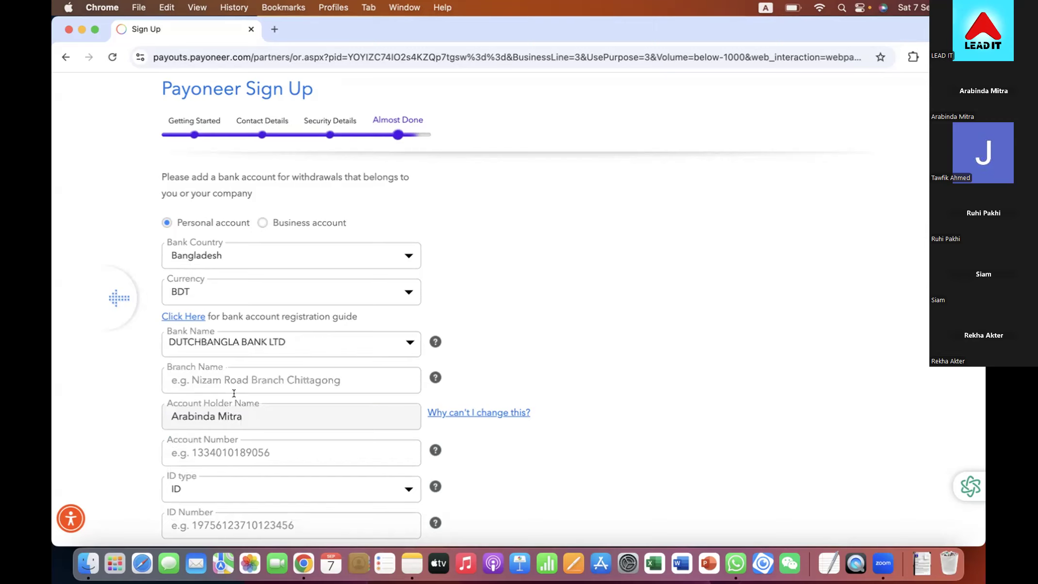
left_click(274, 377)
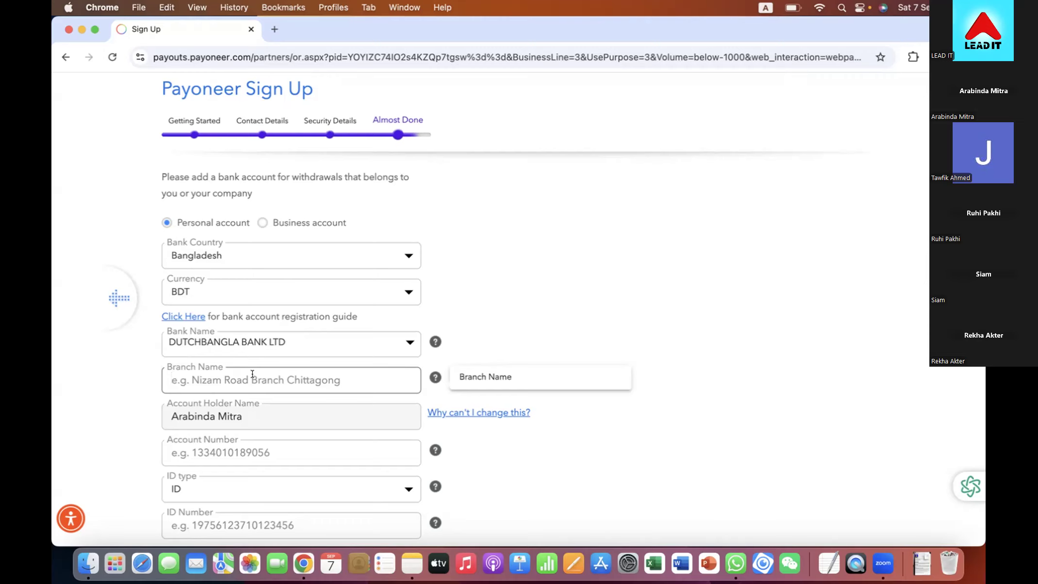
Enter Elephant Road as the branch name, leaving the Account Number empty for now
type("E")
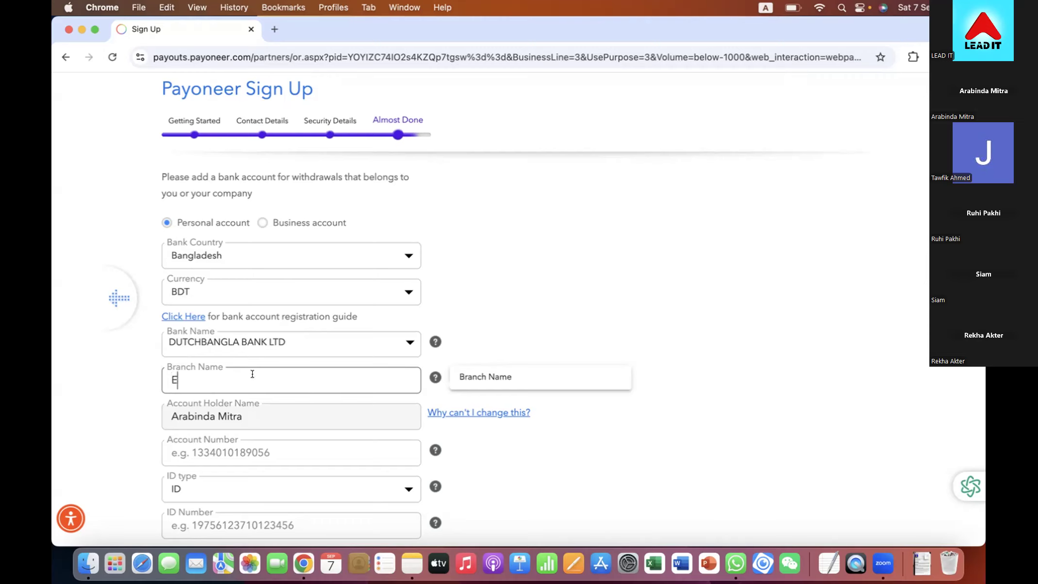
type("lephant Road")
left_click(275, 450)
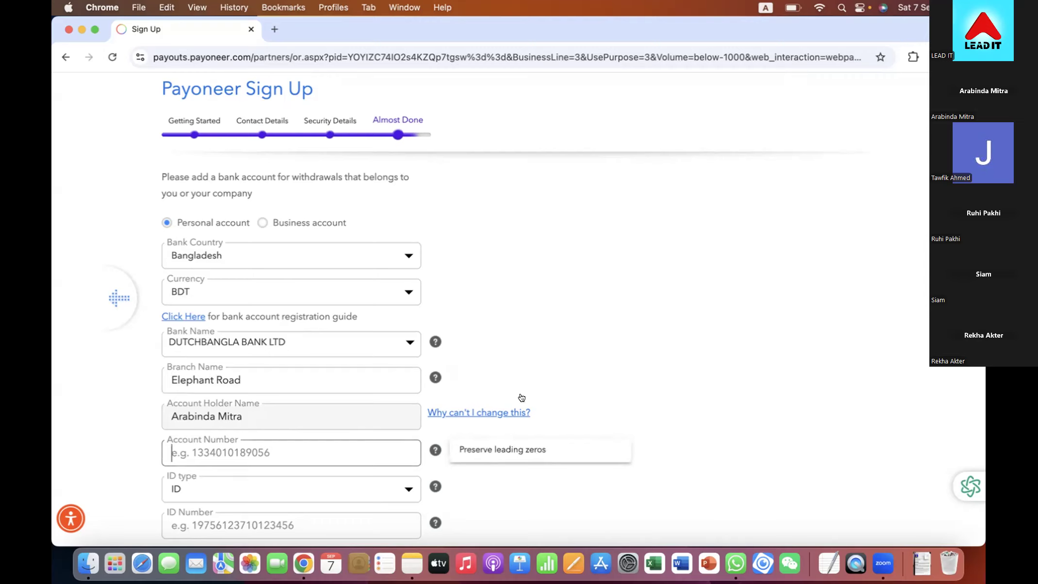
left_click(688, 350)
scroll(703, 355, "down", 3)
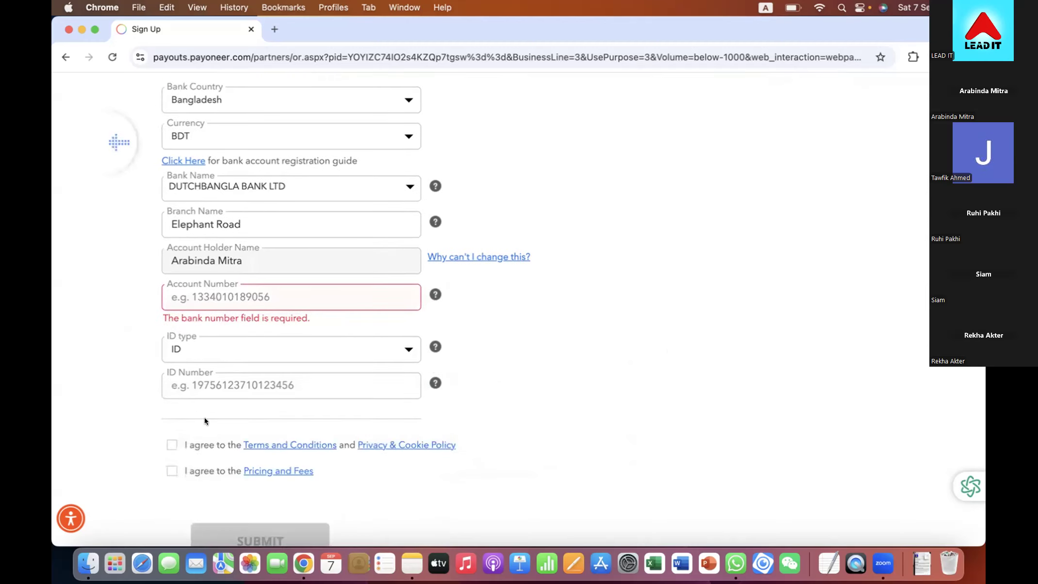
Tick the Terms and Conditions and Pricing and Fees agreement checkboxes
left_click(189, 430)
left_click(170, 471)
scroll(626, 353, "down", 3)
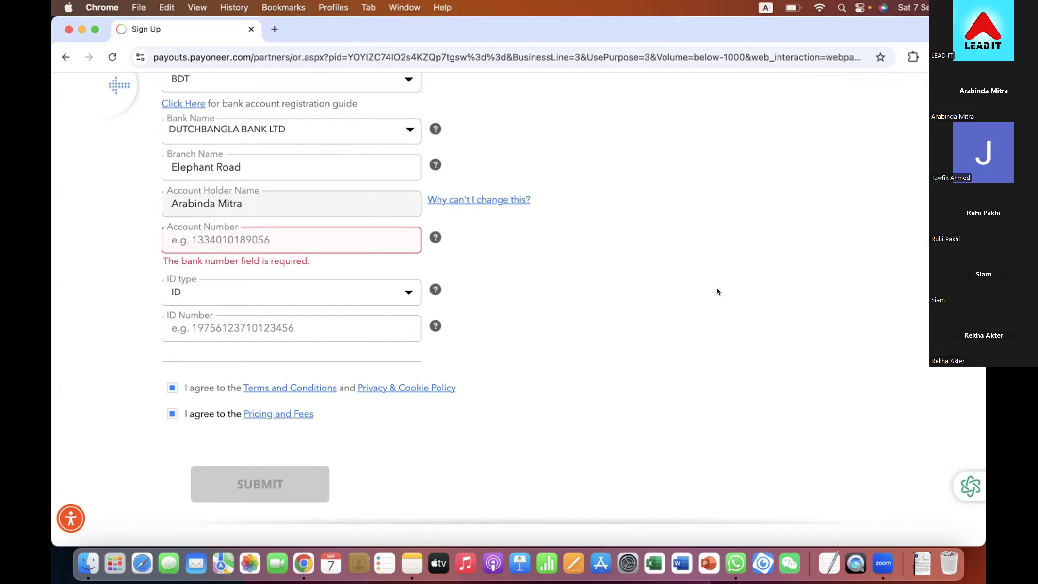
left_click(343, 235)
left_click(338, 288)
left_click(388, 291)
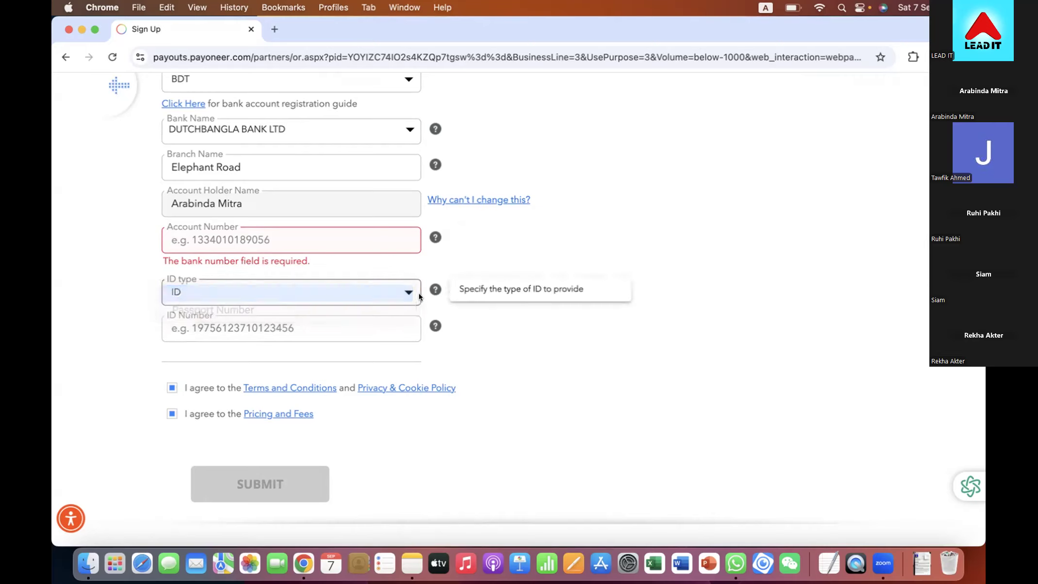
left_click(305, 295)
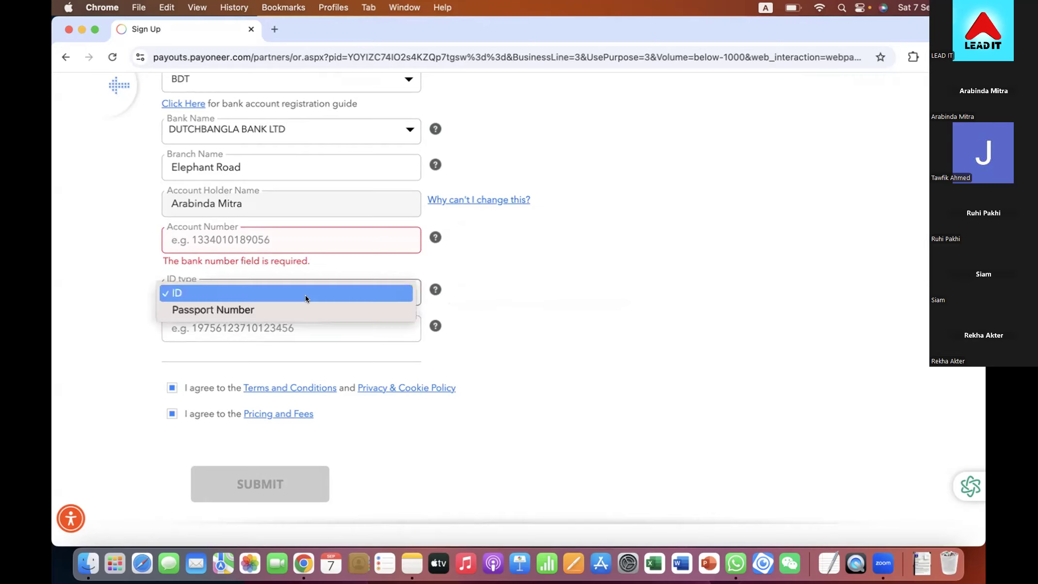
left_click(263, 242)
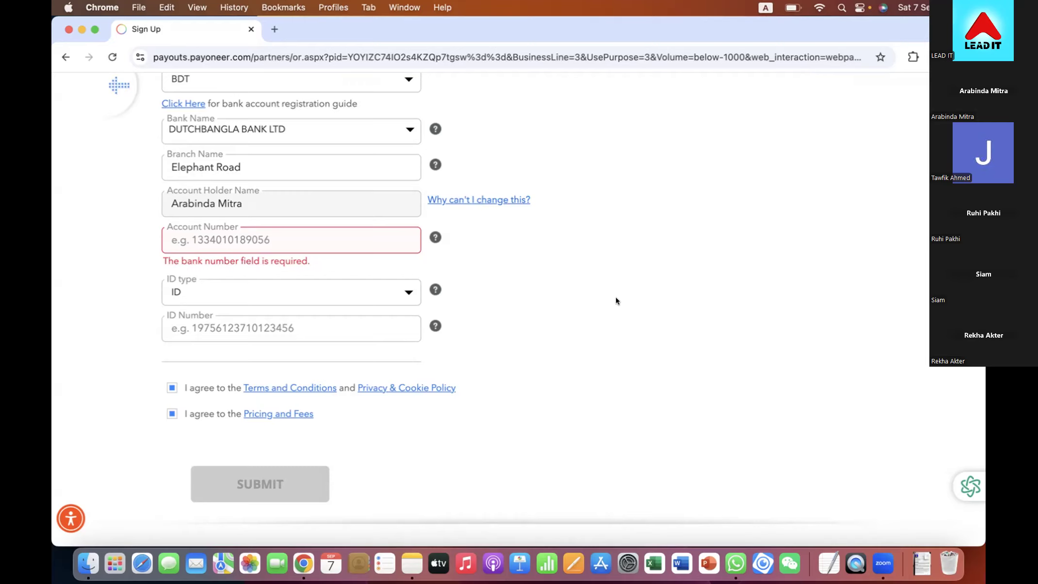
left_click(407, 293)
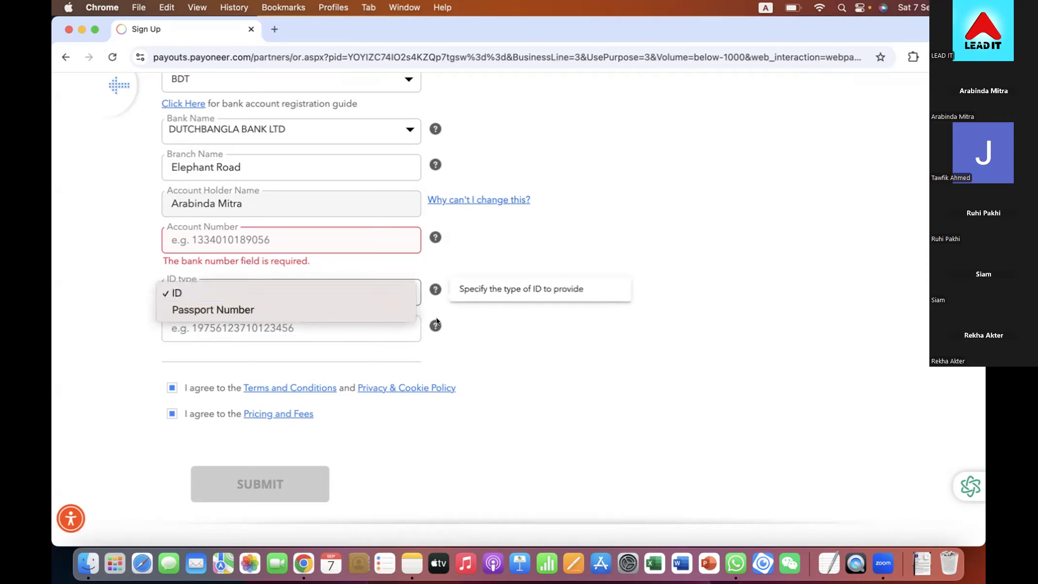
left_click(586, 368)
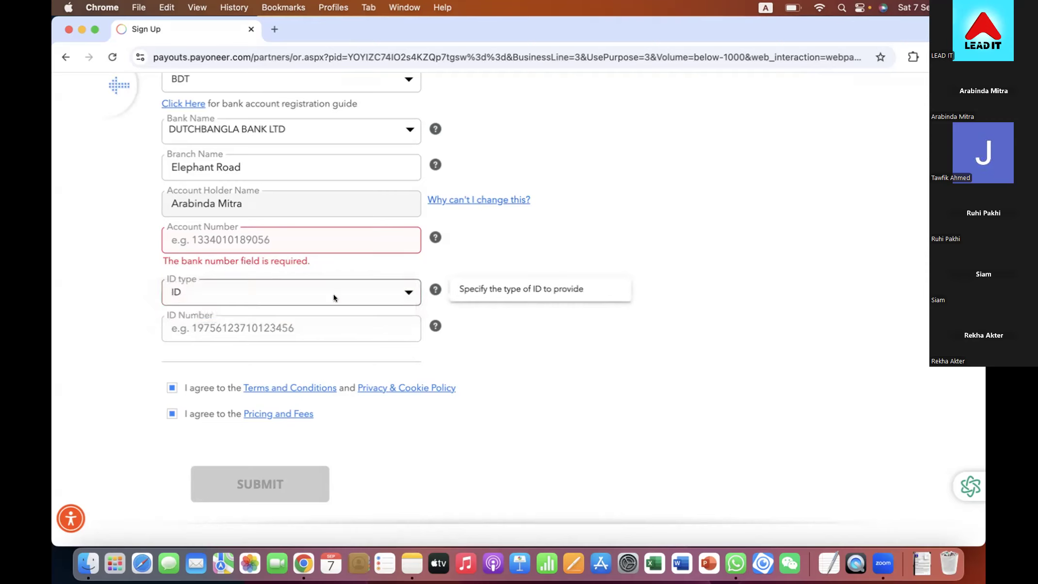
left_click(246, 326)
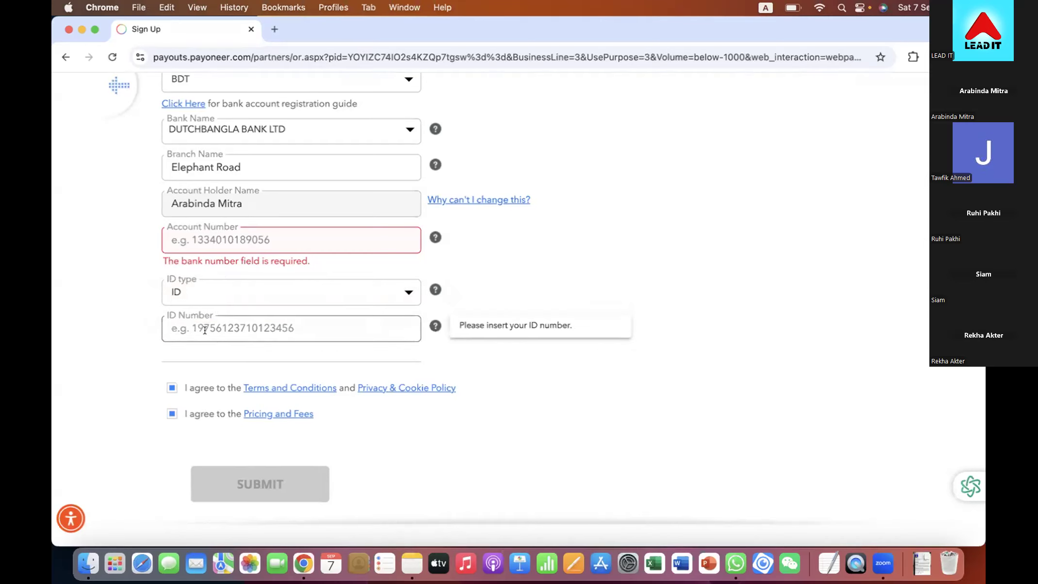
Type the applicant's national ID number into the ID Number field
left_click(182, 238)
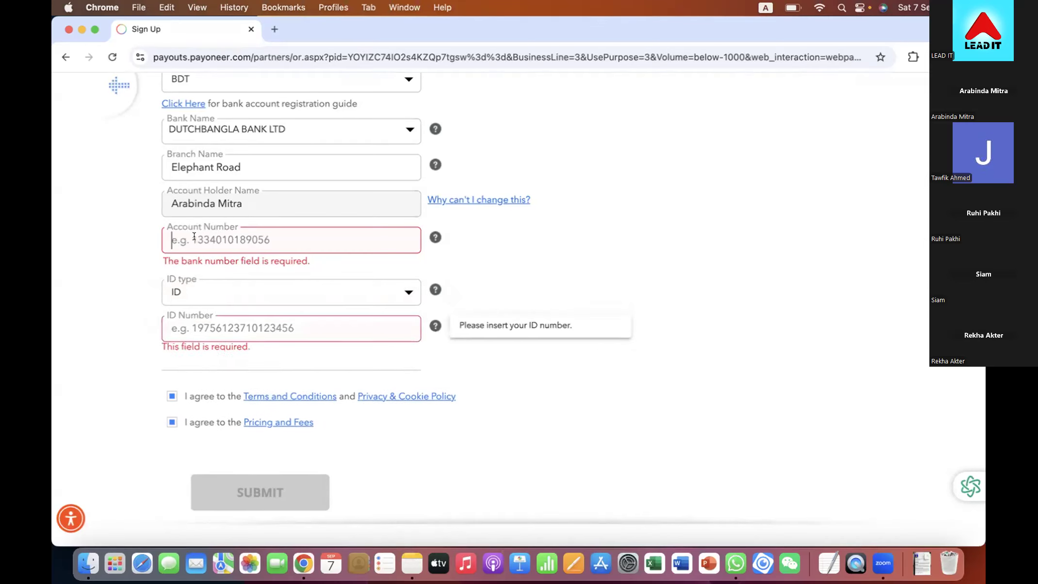
left_click(201, 325)
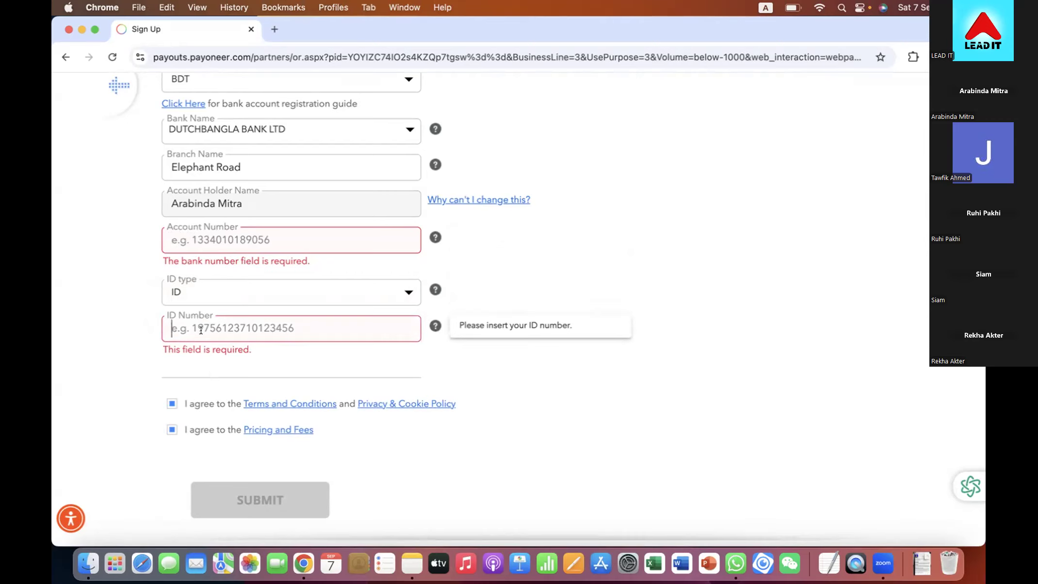
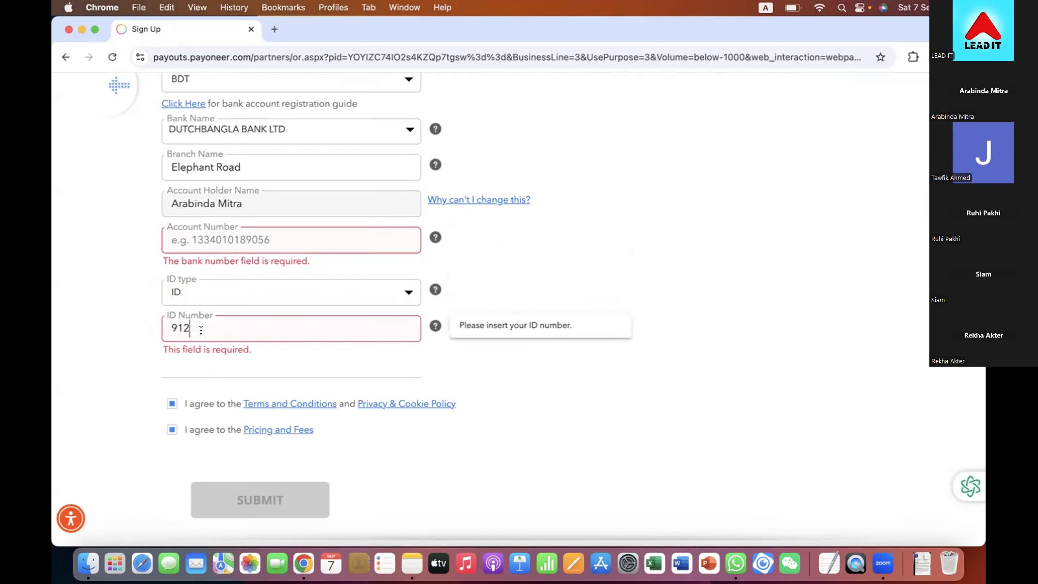
Start typing the bank account number into the Account Number field
left_click(281, 236)
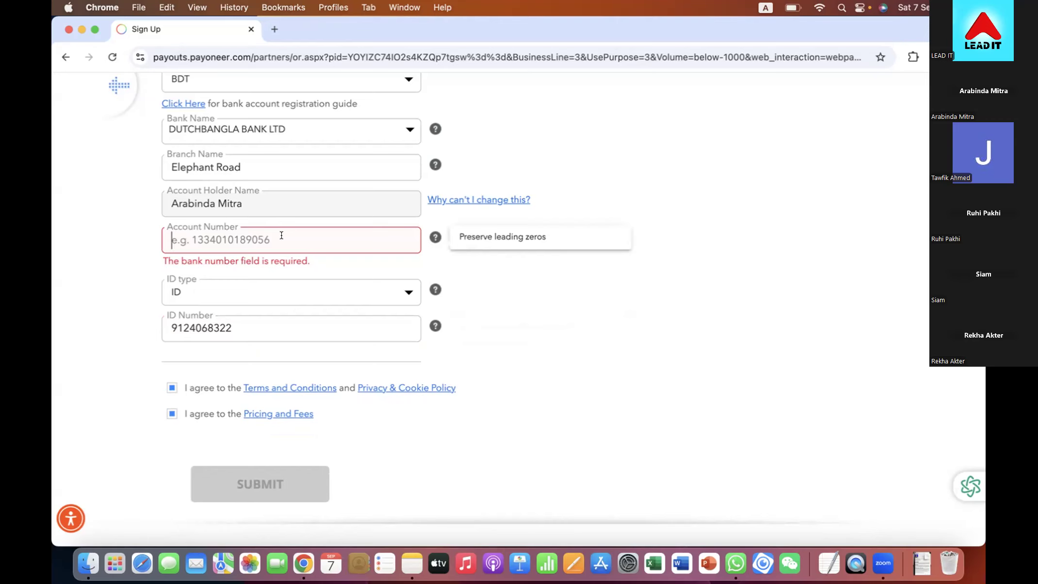
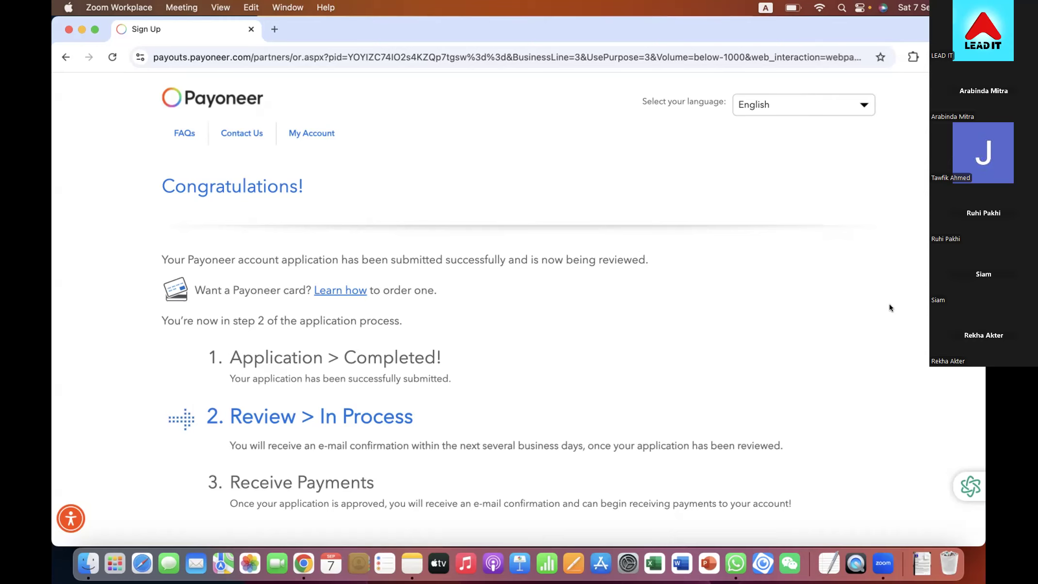
Bring the browser with the submitted application's Congratulations page to the front
left_click(396, 171)
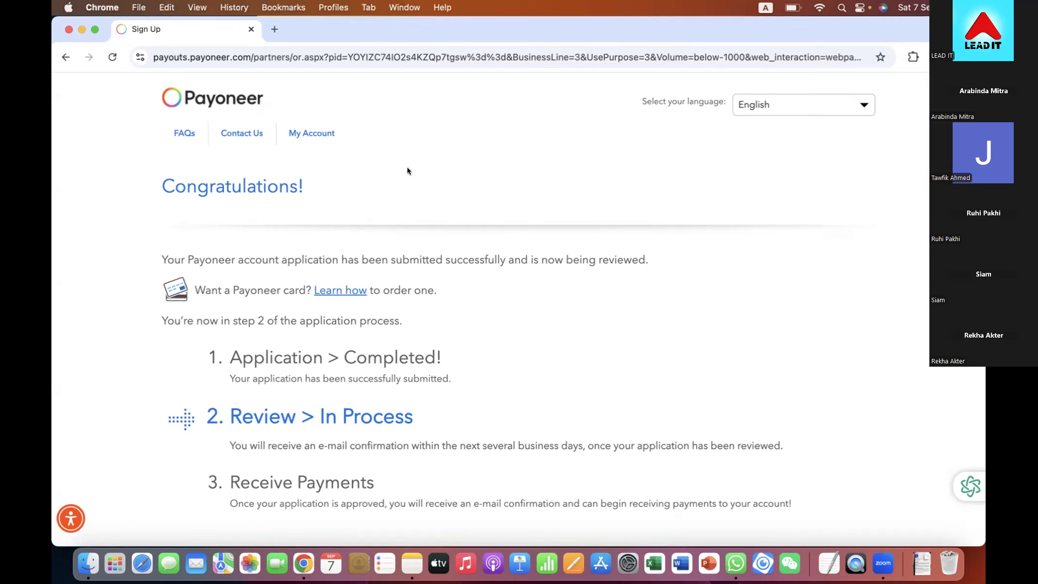
Open the My Account sign-in page, check Payoneer's emails in Gmail in a new tab, then return
left_click(318, 136)
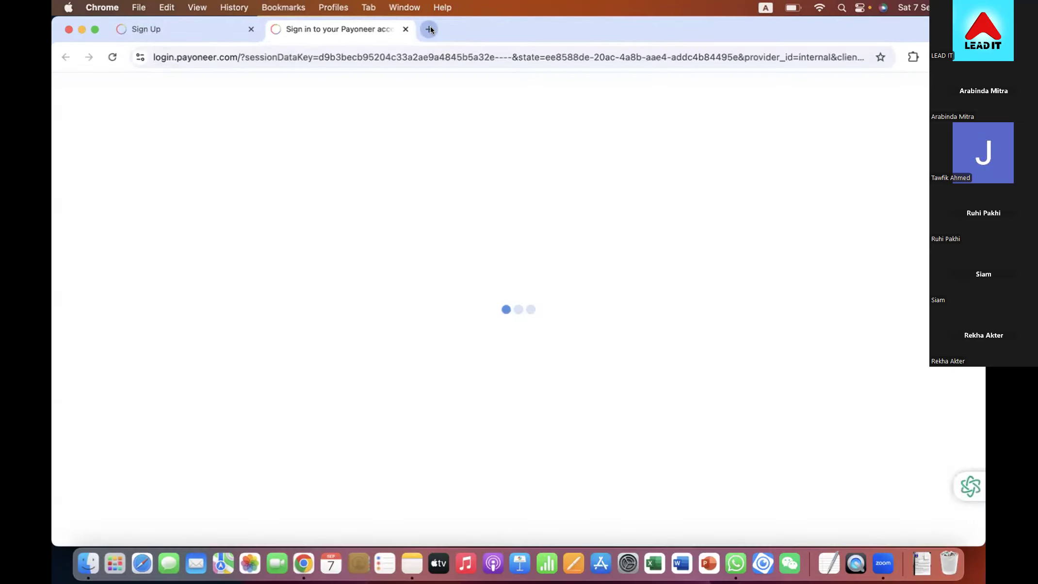
left_click(430, 29)
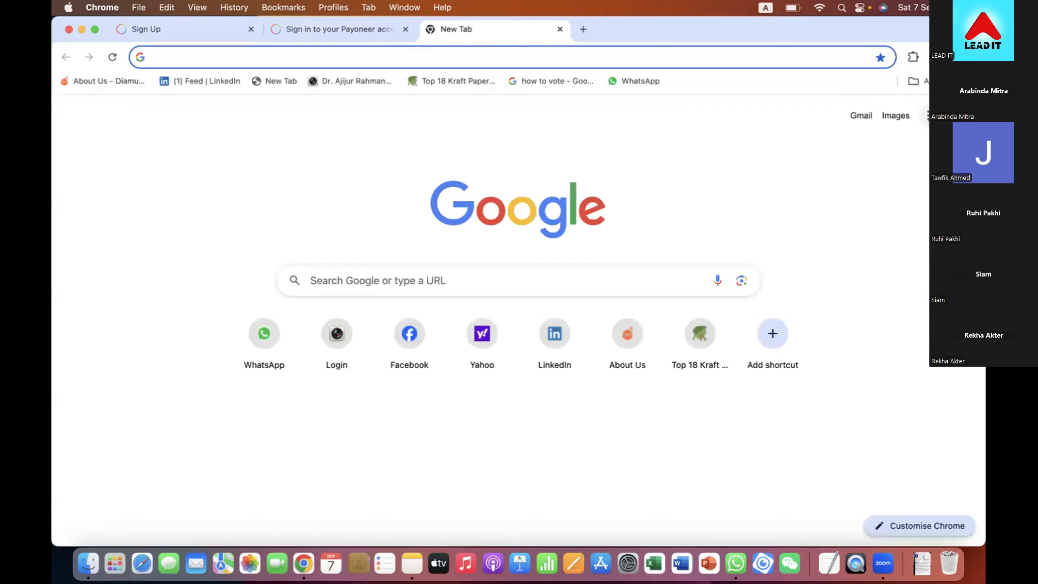
left_click(862, 118)
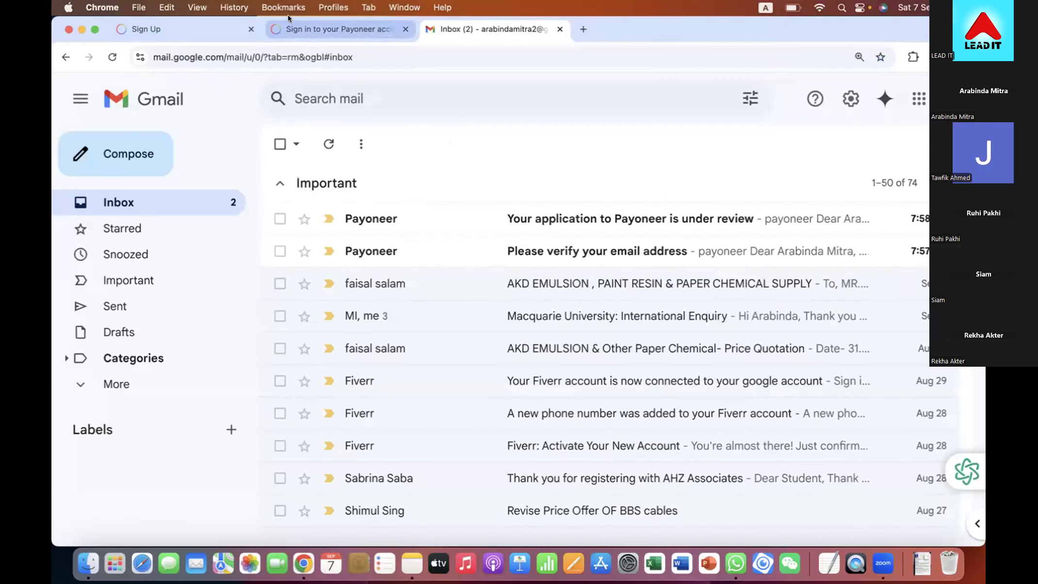
left_click(335, 29)
left_click(163, 199)
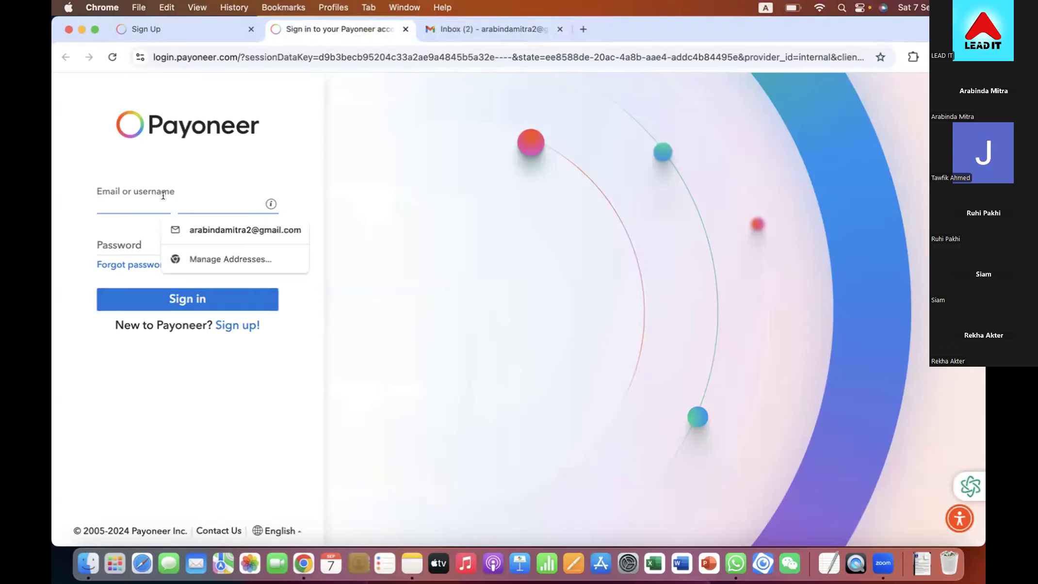
Sign in to Payoneer with the saved account email and the account password
left_click(209, 230)
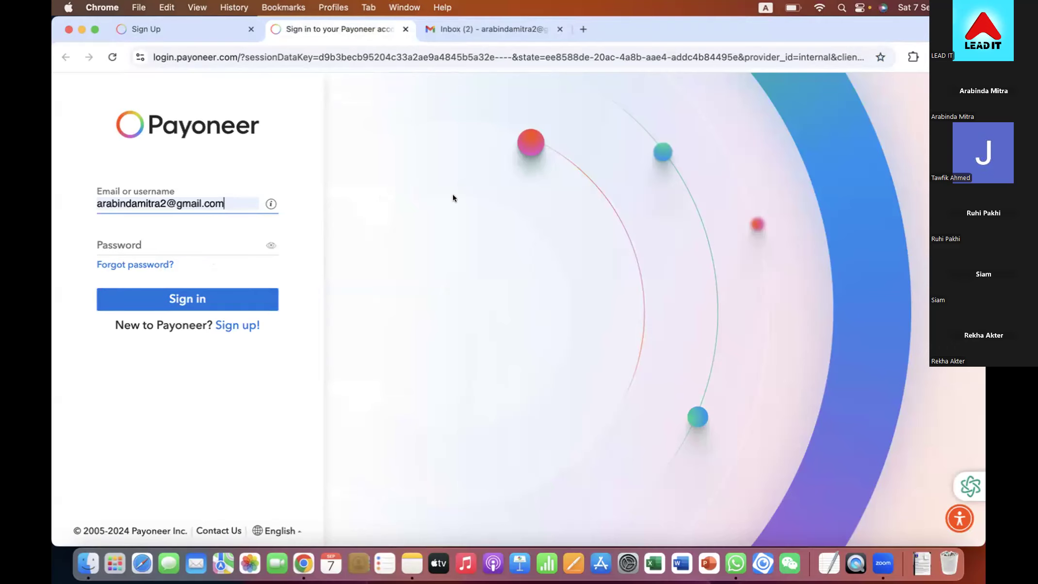
left_click(162, 235)
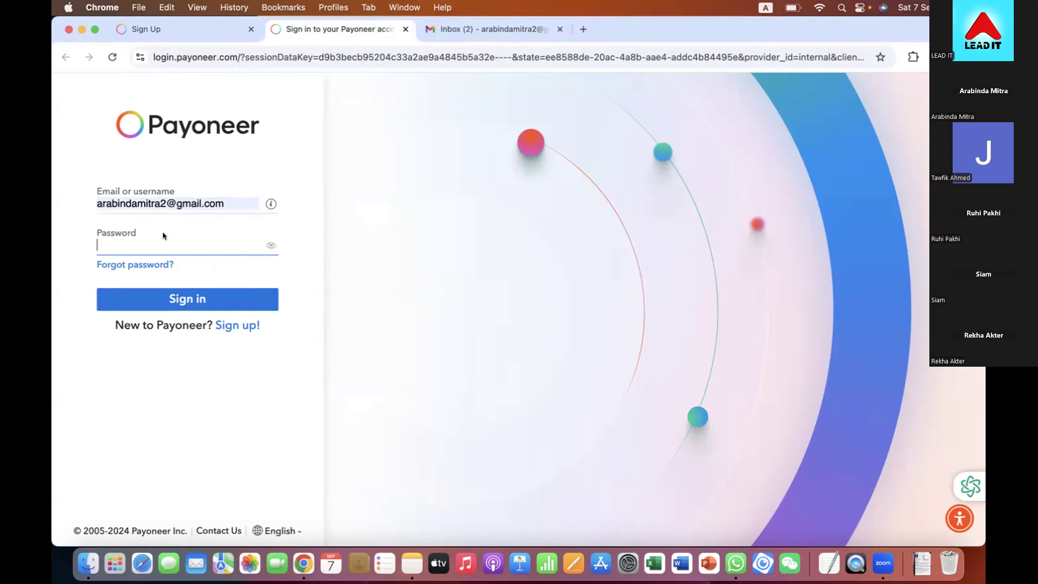
type("••••••••")
left_click(177, 298)
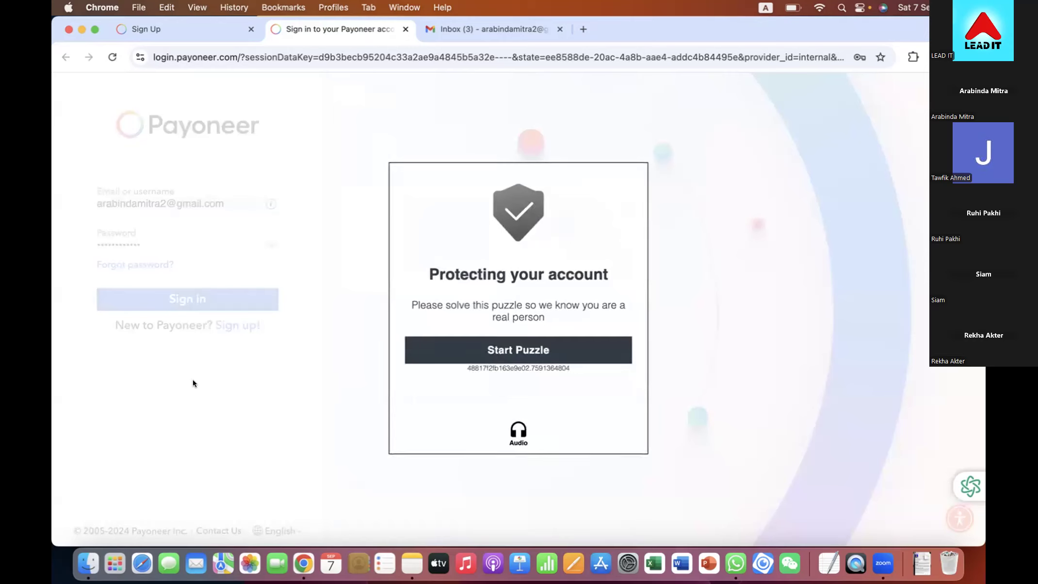
Solve the puzzle by rotating the plane to match the hand's direction, then submit
left_click(515, 347)
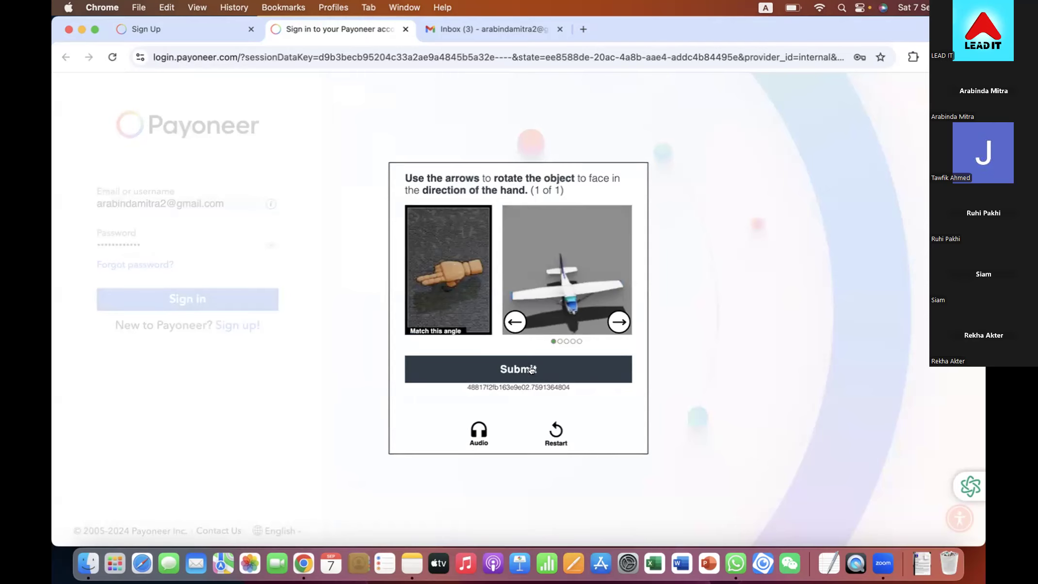
left_click(507, 320)
left_click(508, 320)
left_click(508, 320)
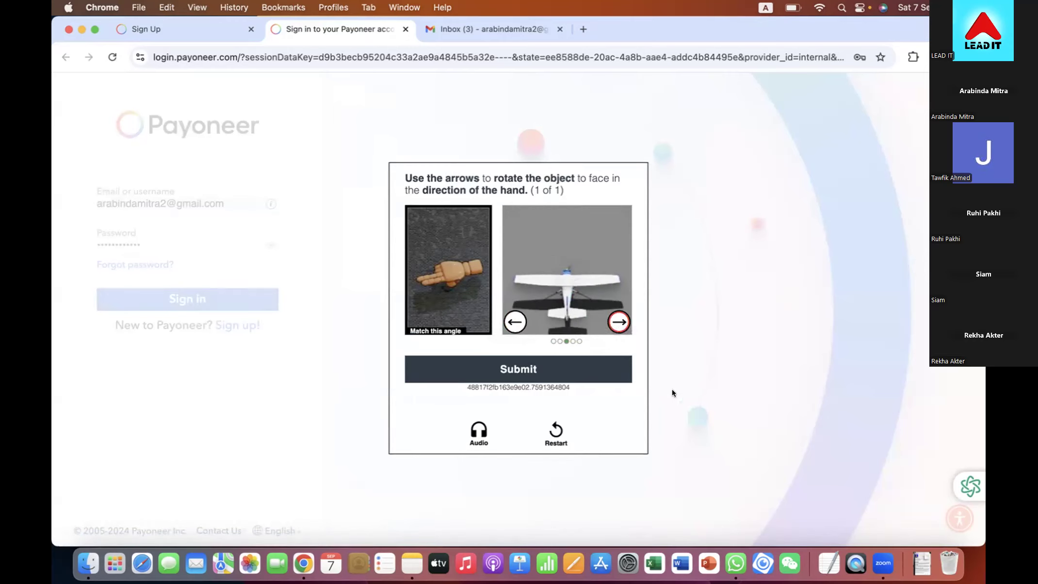
left_click(515, 322)
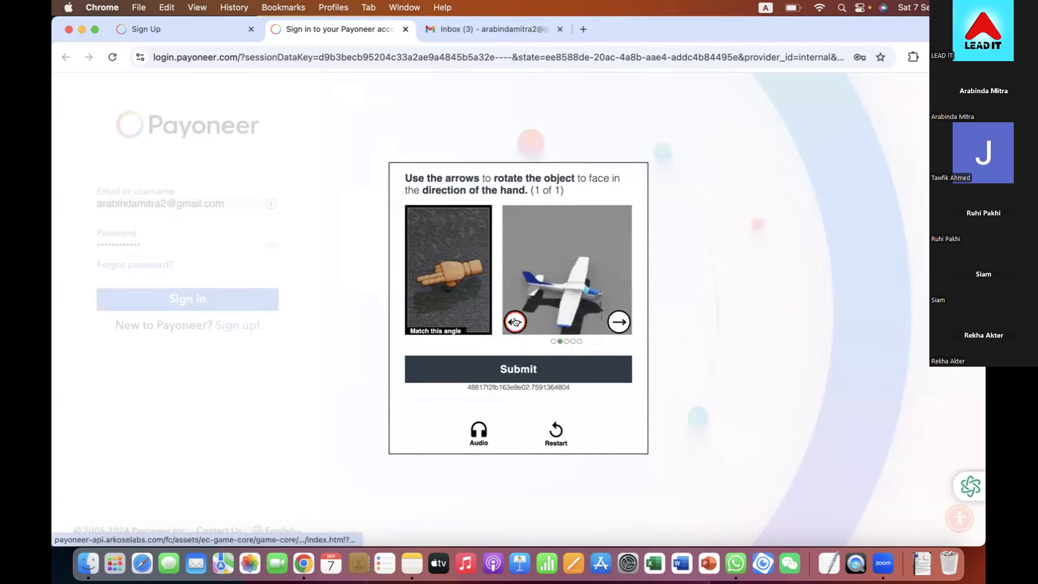
left_click(515, 322)
left_click(515, 322)
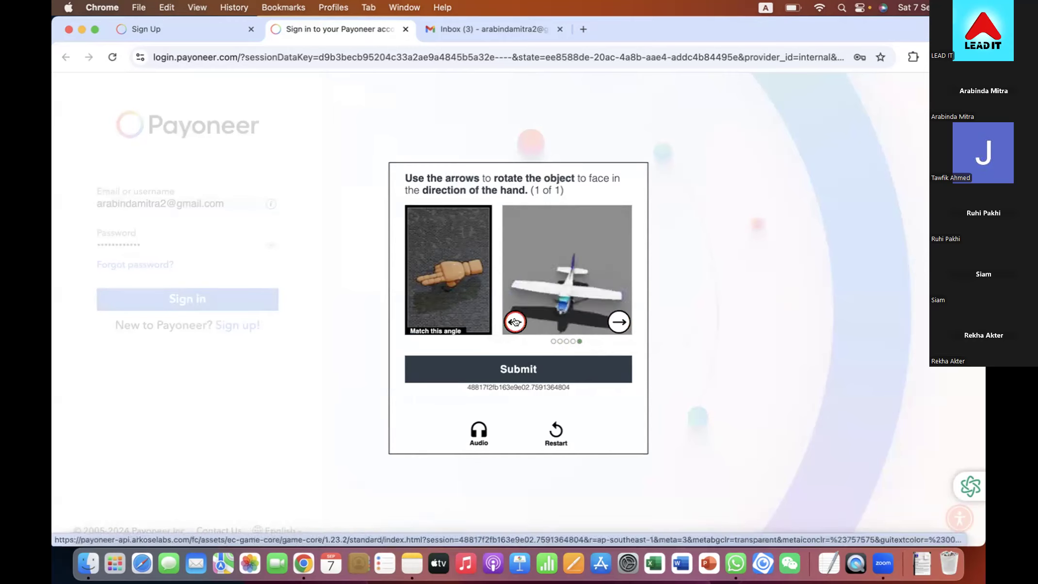
left_click(515, 321)
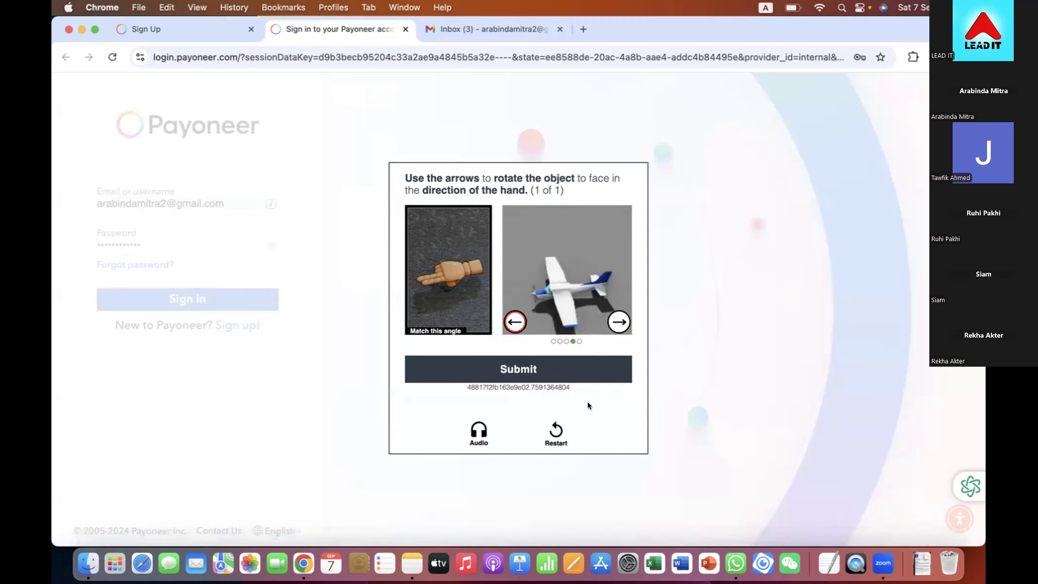
left_click(520, 369)
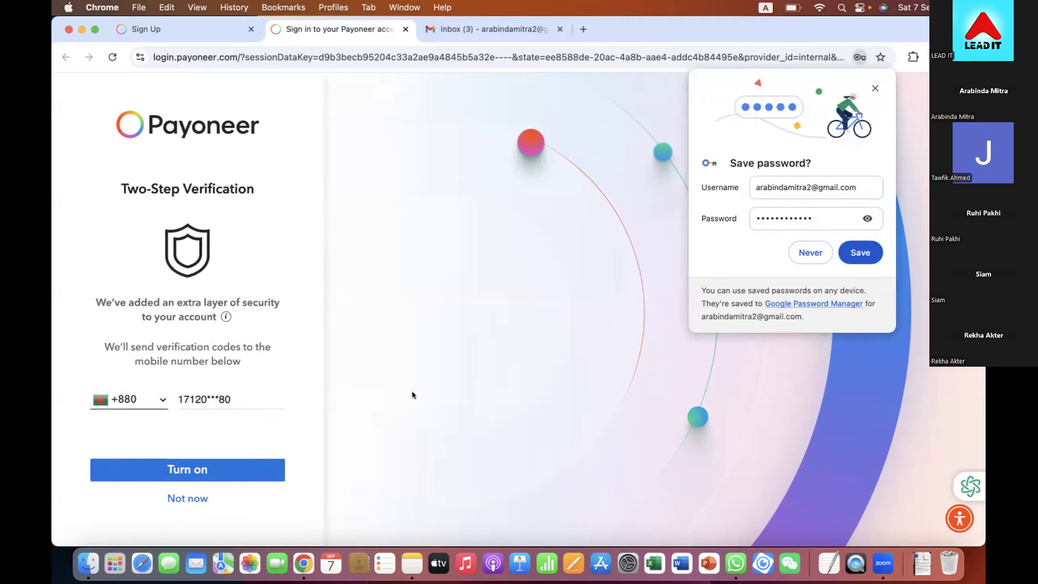
Save the login password in Chrome and turn on Two-Step Verification
scroll(446, 352, "down", 1)
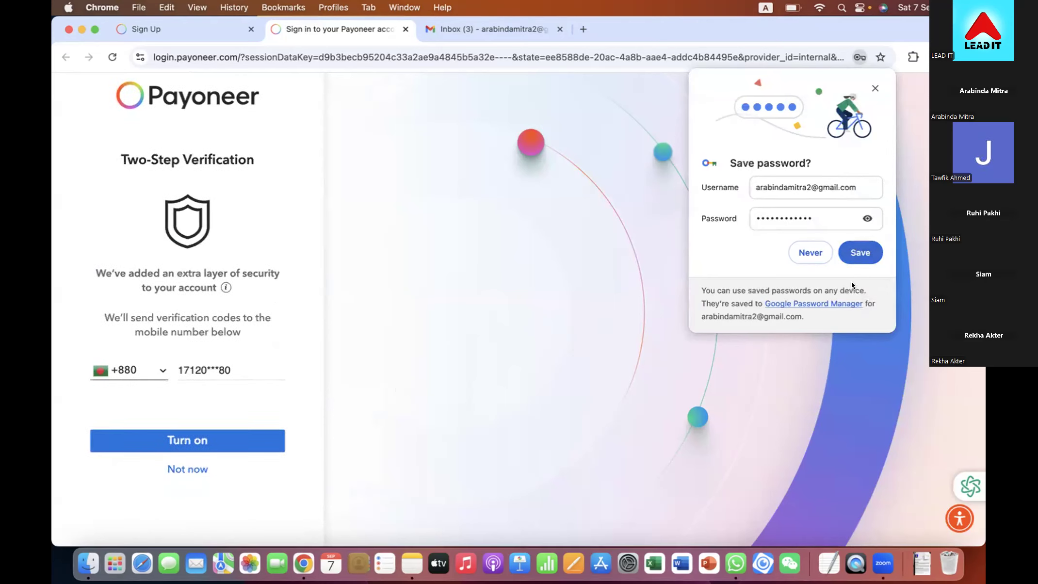
left_click(858, 254)
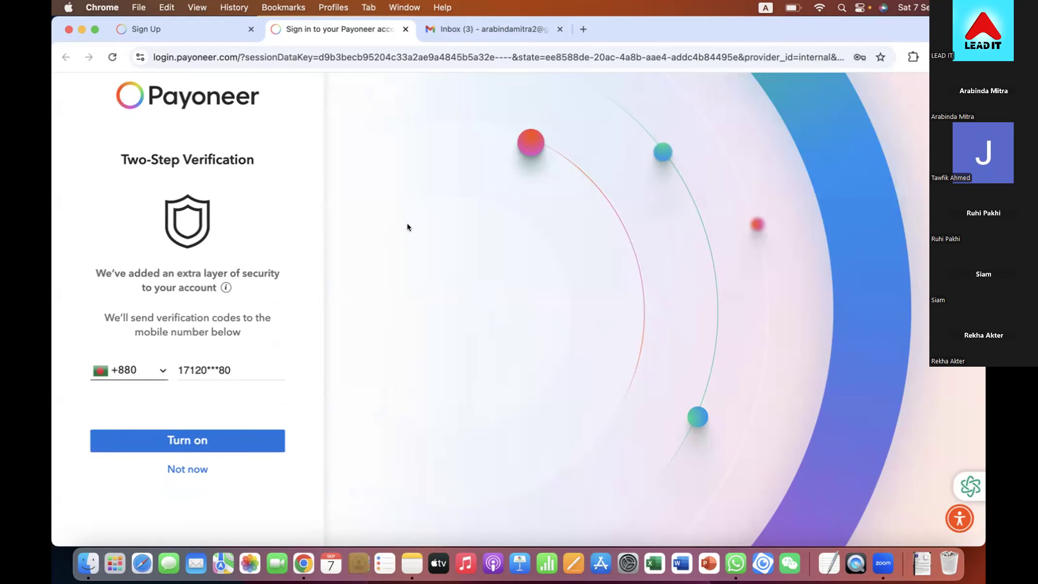
left_click(176, 446)
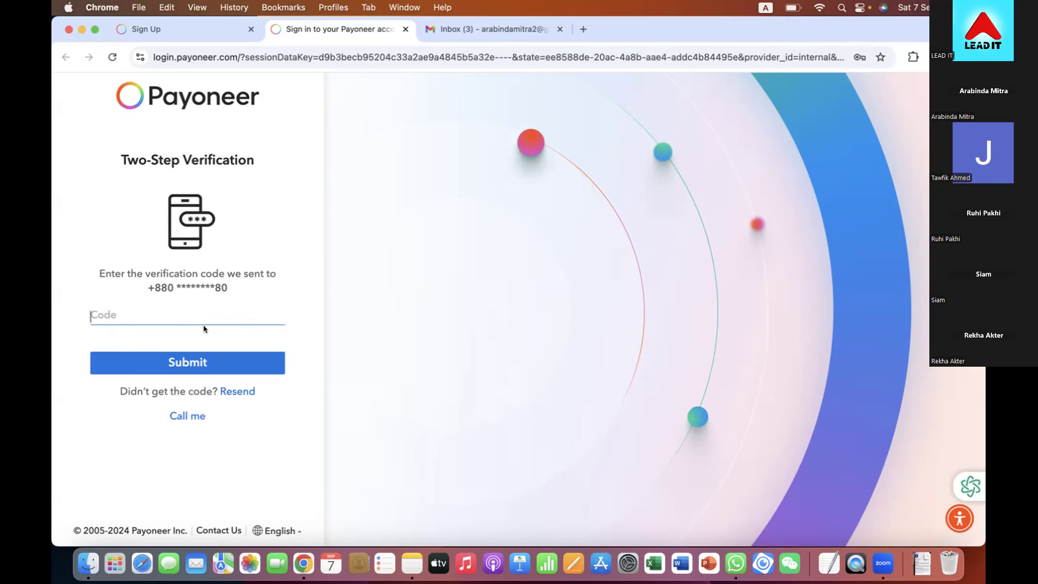
Enter the SMS verification code in the Code field and submit it
left_click(202, 363)
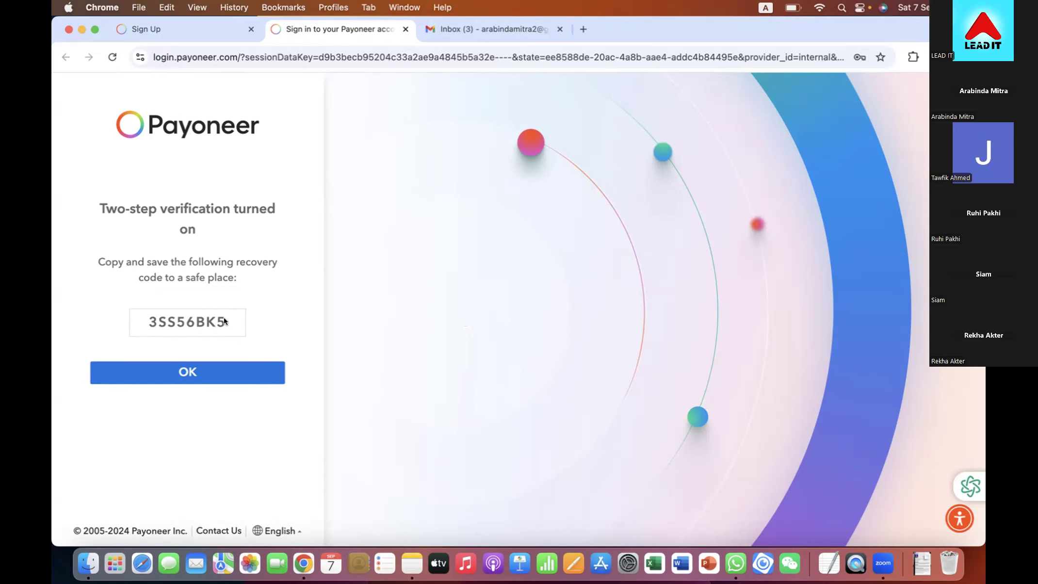
Copy the recovery code and start a new TextEdit document for it
left_click_drag(225, 322, 139, 317)
right_click(164, 316)
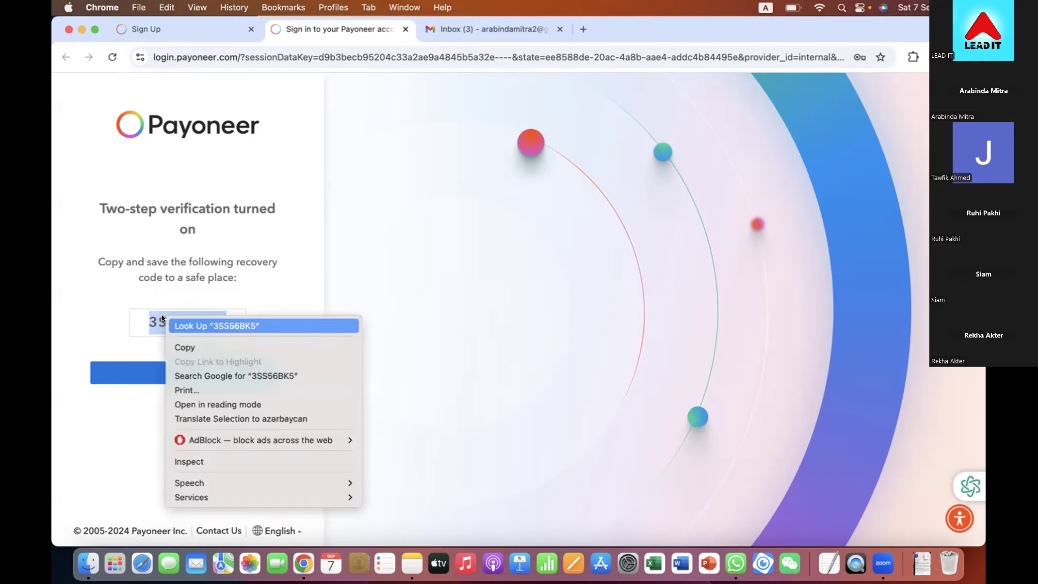
left_click(182, 345)
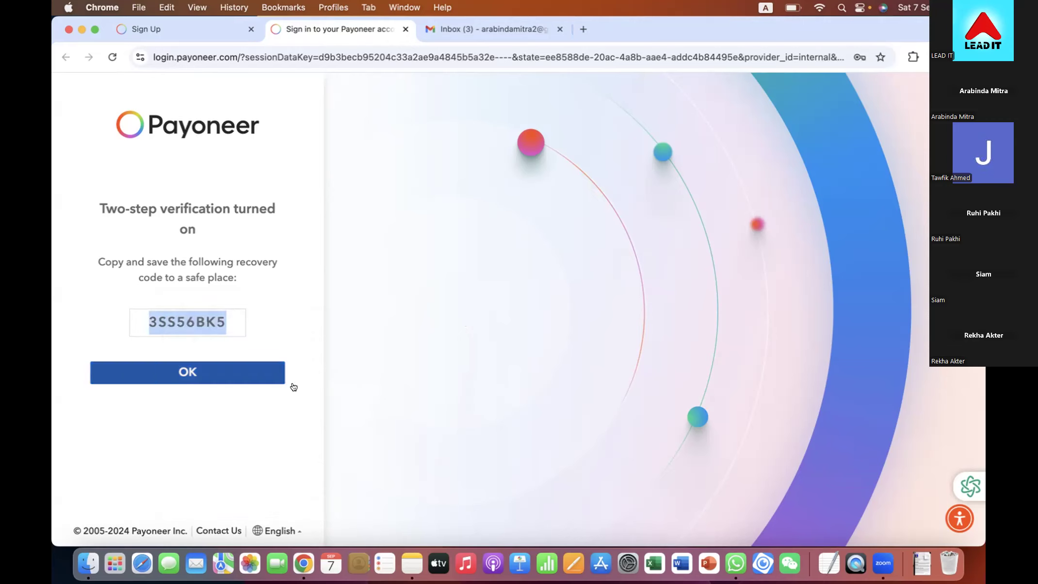
left_click(817, 565)
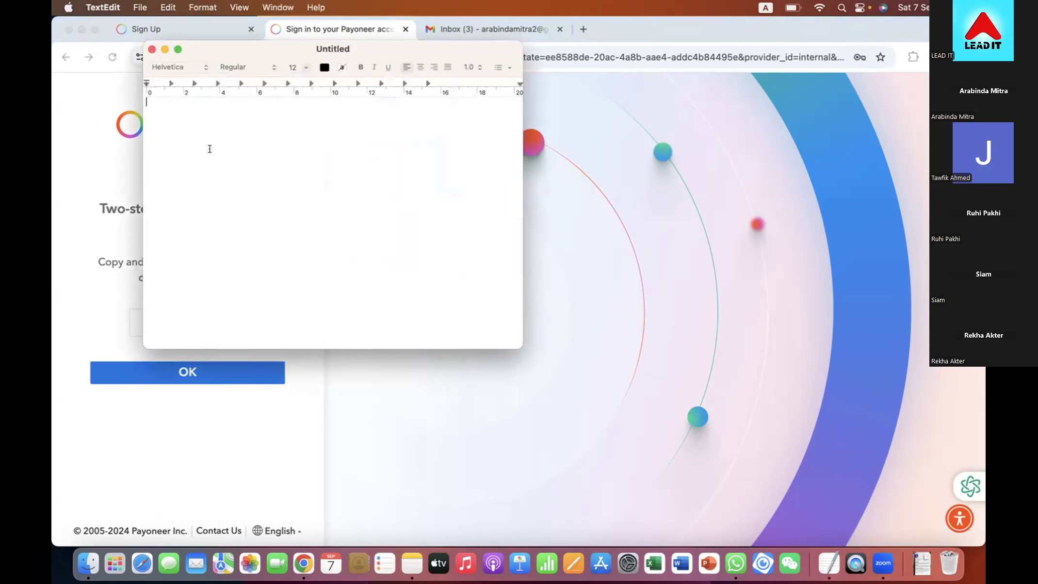
Type the label 'The two step verification recovery code' and paste the code after it
type("The two st")
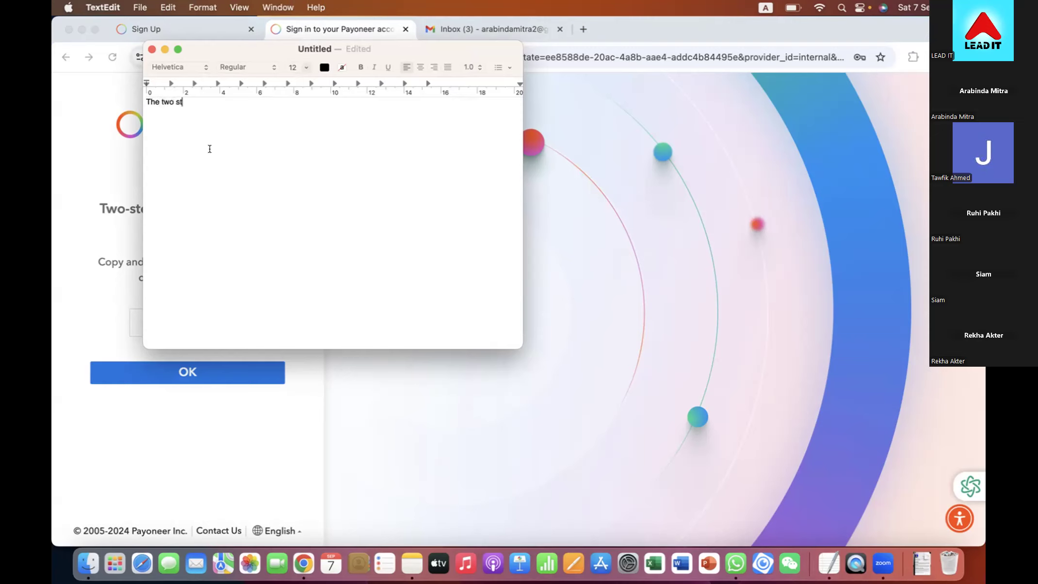
type("ep verification recovery code")
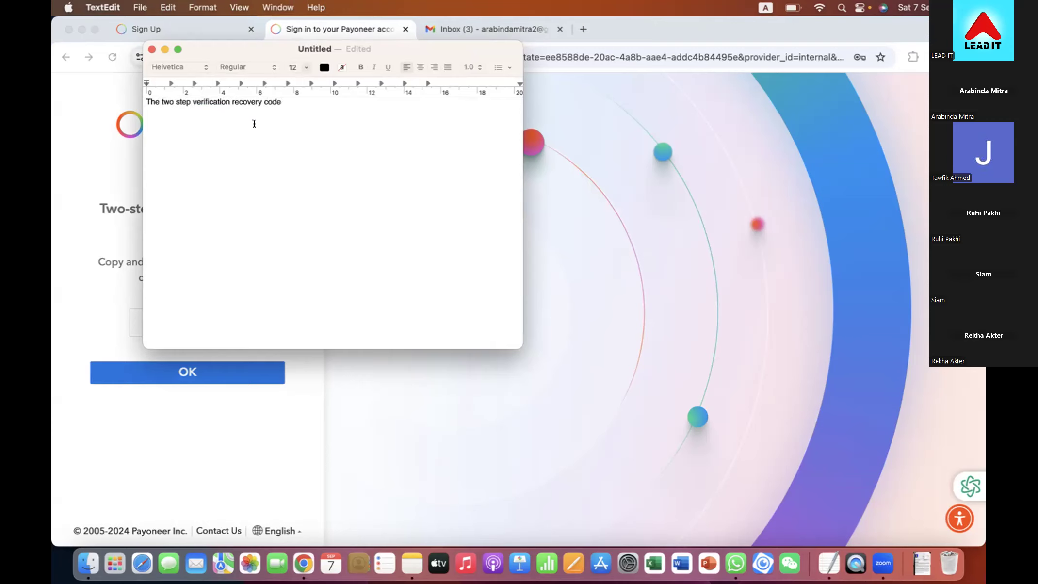
right_click(313, 113)
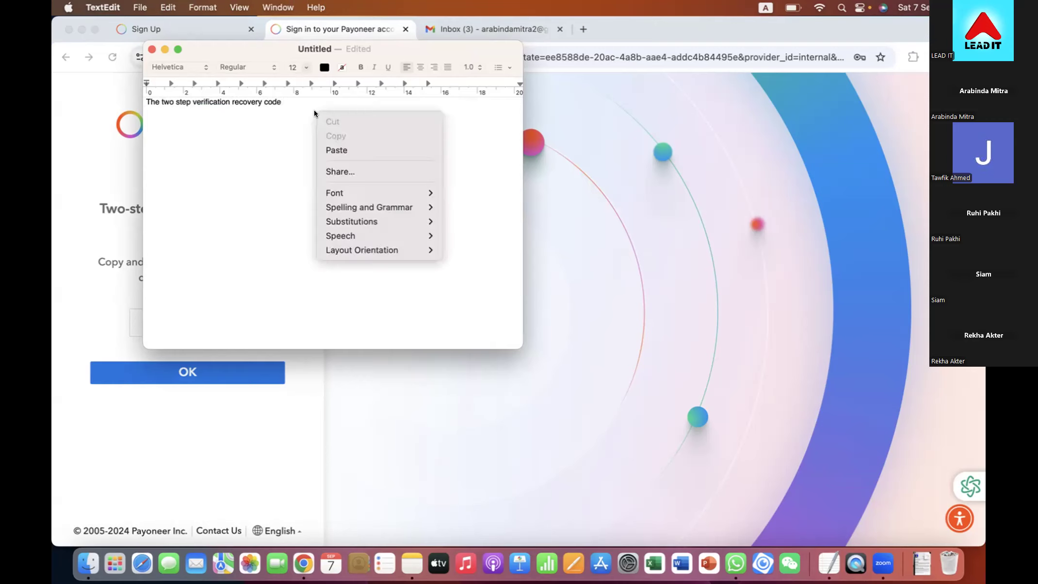
left_click(352, 151)
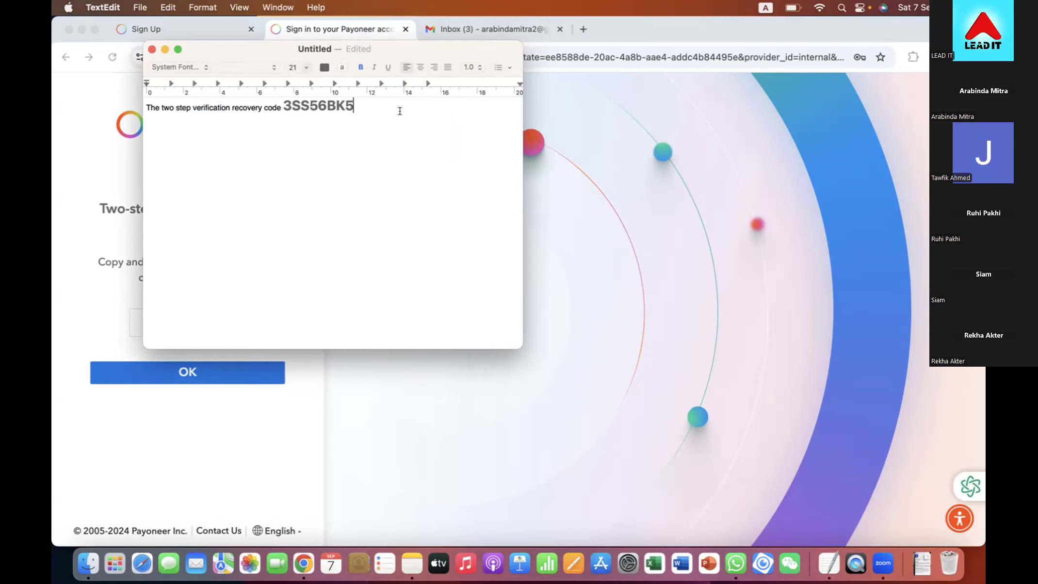
Remove the stray 'c' after the code and minimize the note window
type("c")
key("BackSpace")
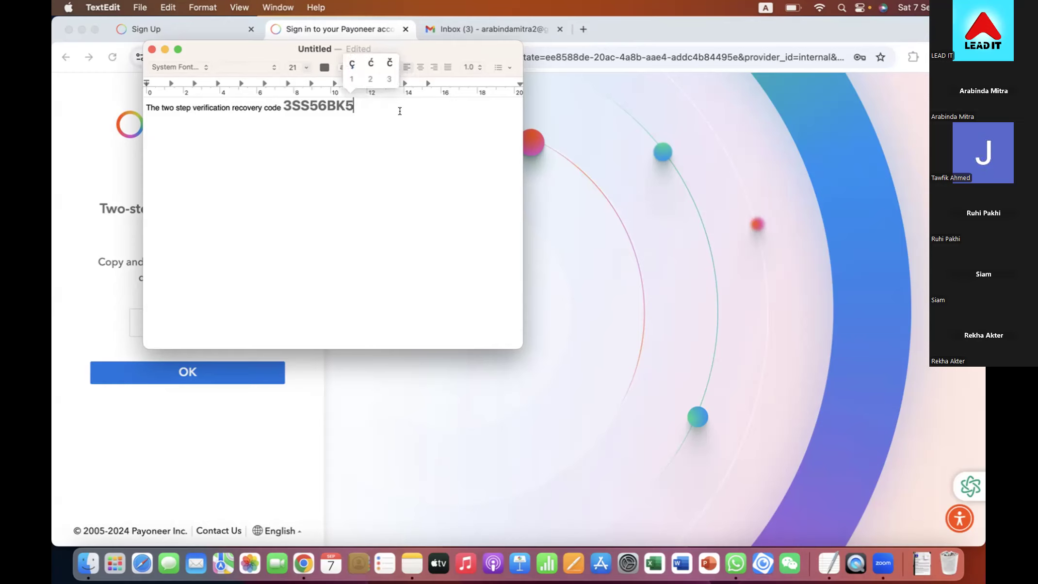
key("Escape")
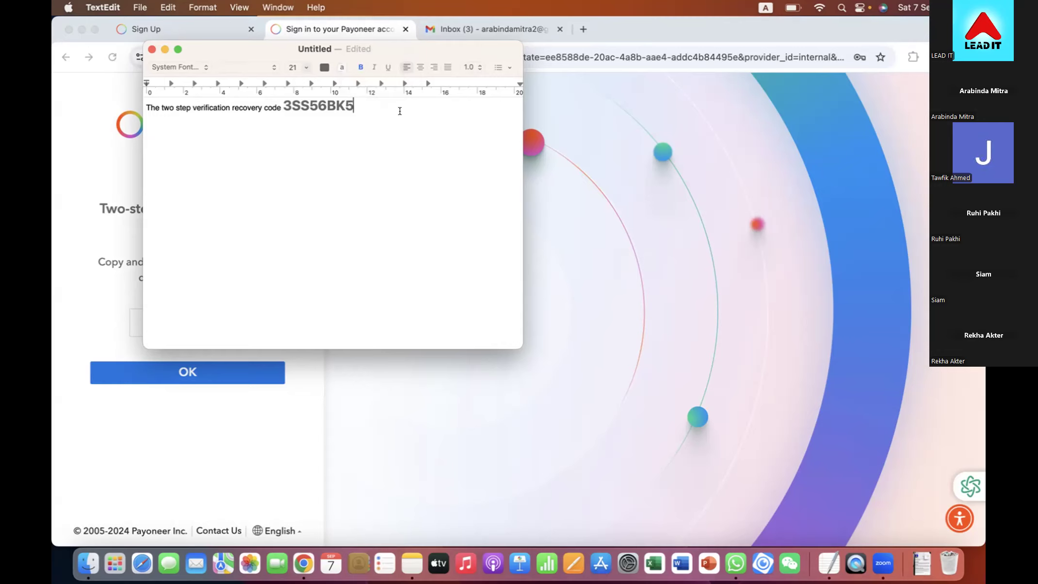
left_click(165, 49)
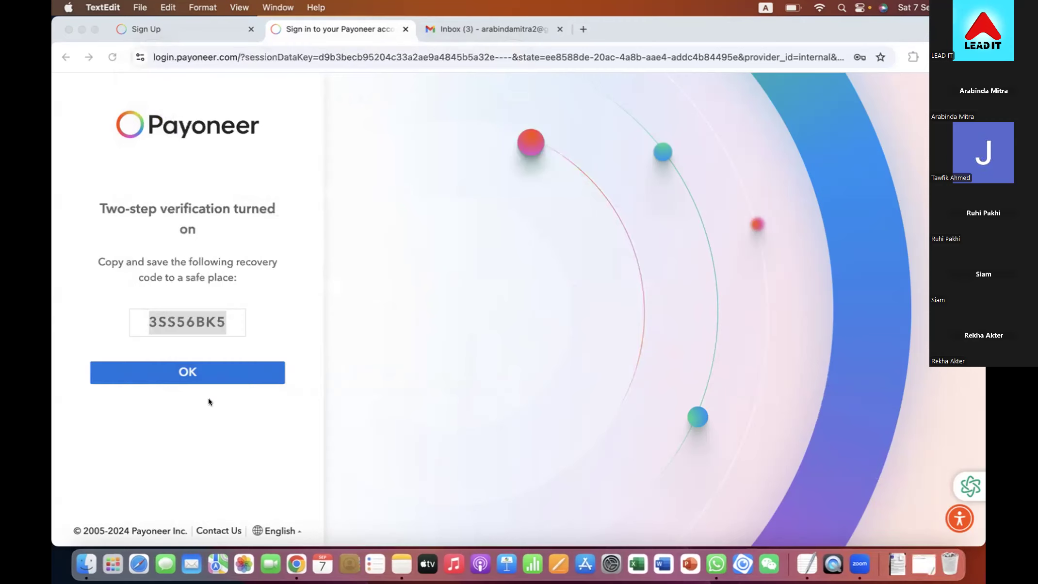
Confirm the recovery code is saved with OK, then switch to the Gmail inbox
left_click(192, 372)
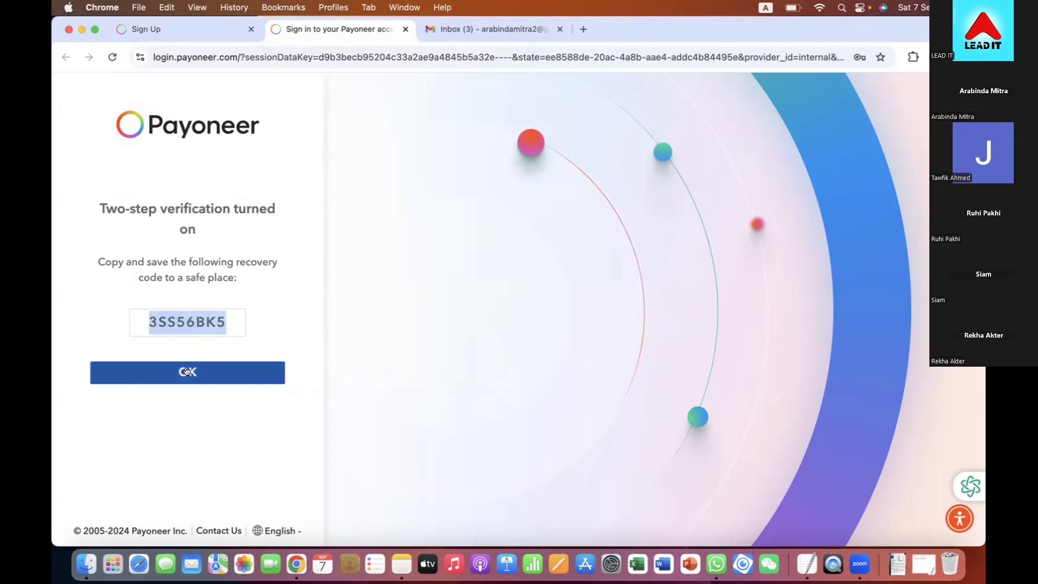
left_click(187, 372)
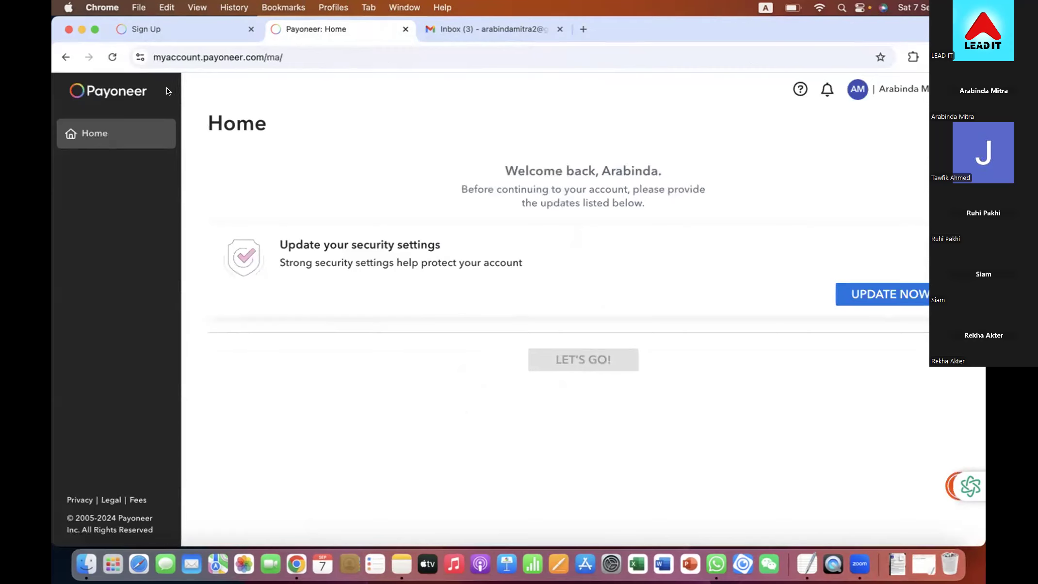
left_click(498, 29)
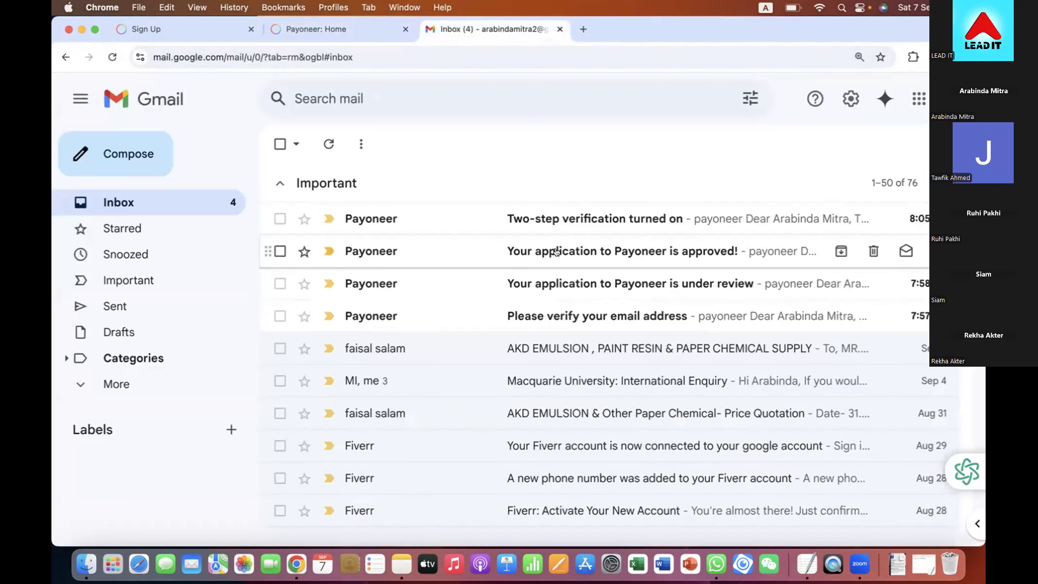
Verify the email via 'Please verify your email address', then close the Gmail and verification tabs
left_click(552, 309)
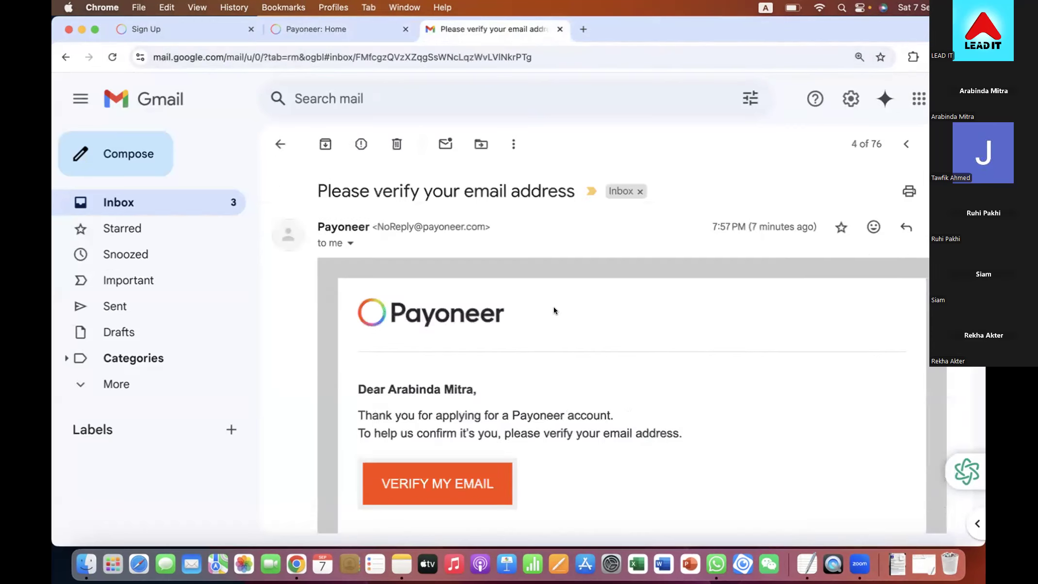
left_click(426, 485)
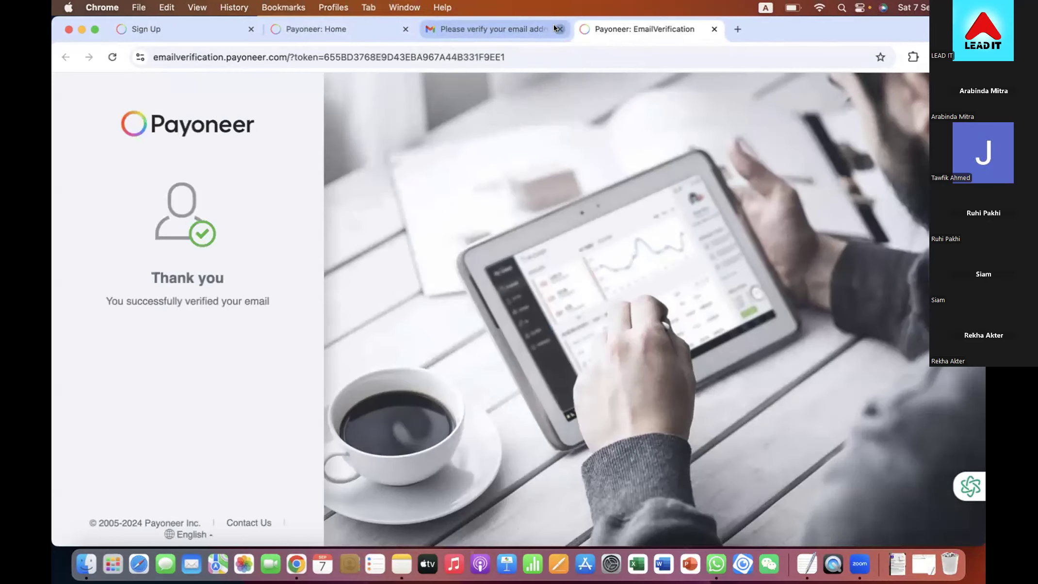
left_click(558, 28)
left_click(357, 36)
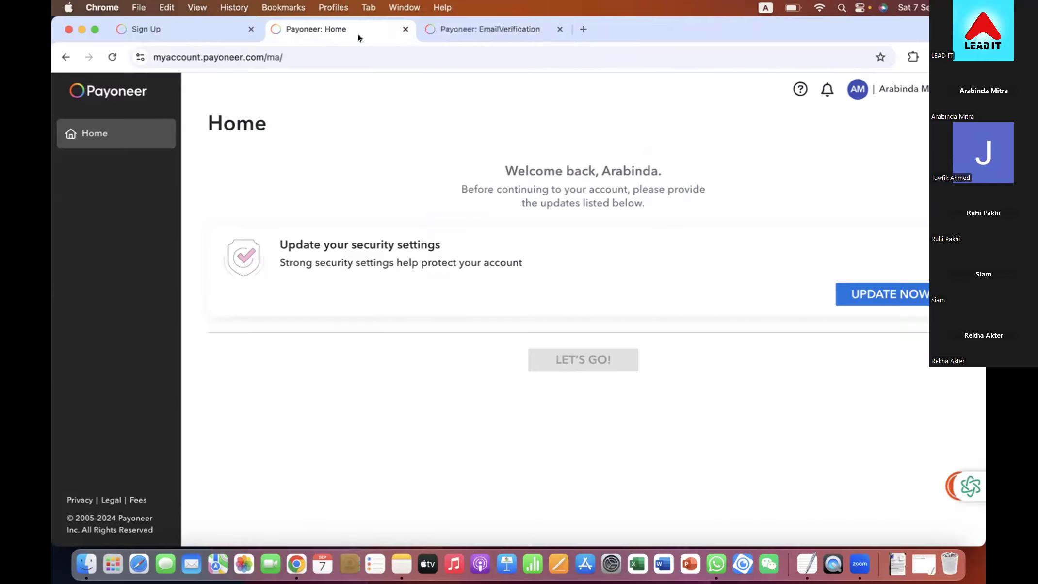
left_click(559, 28)
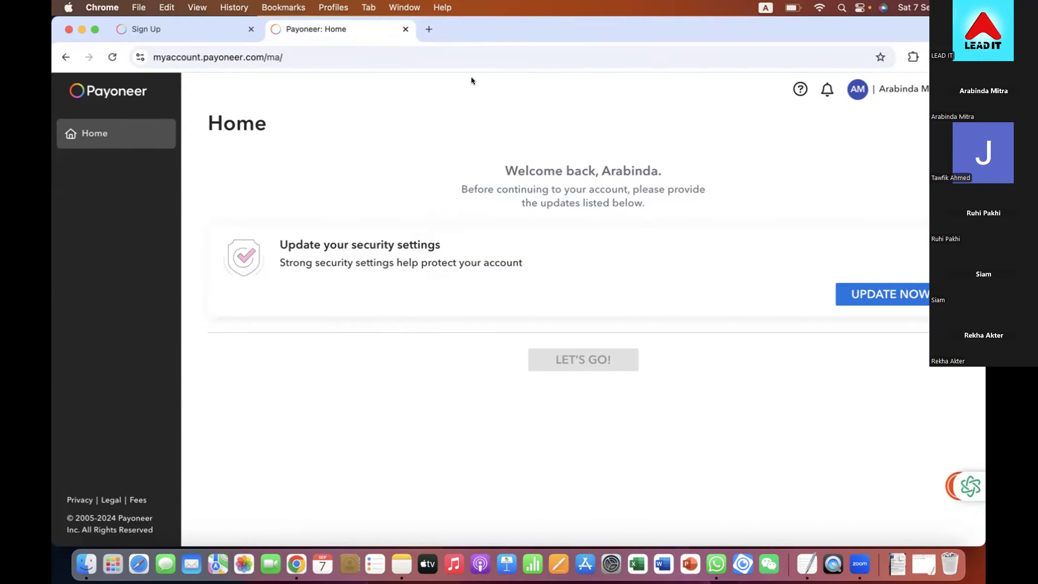
Start updating the security settings to bring up the security questions form
left_click(888, 297)
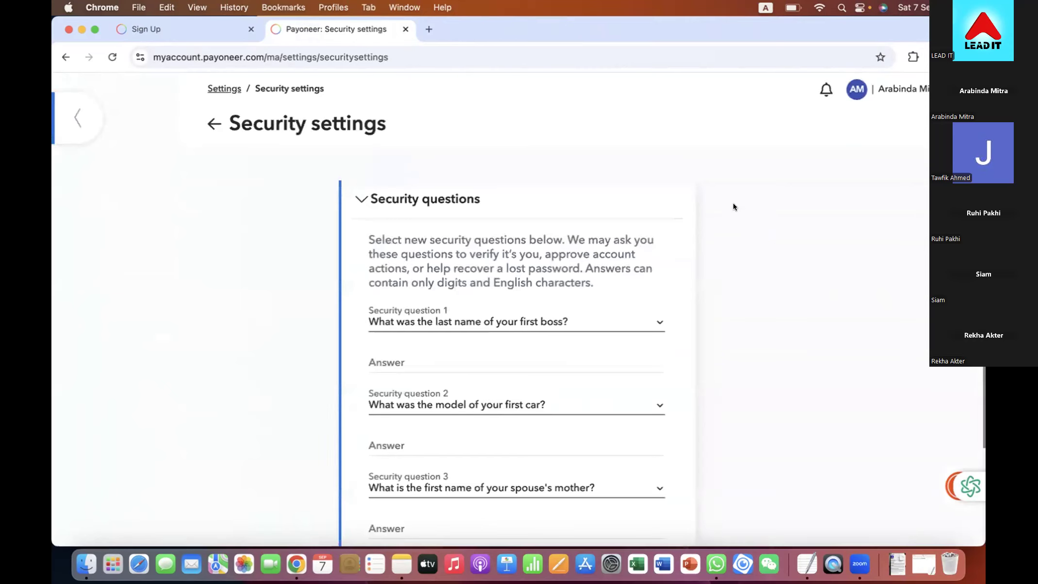
scroll(542, 265, "down", 2)
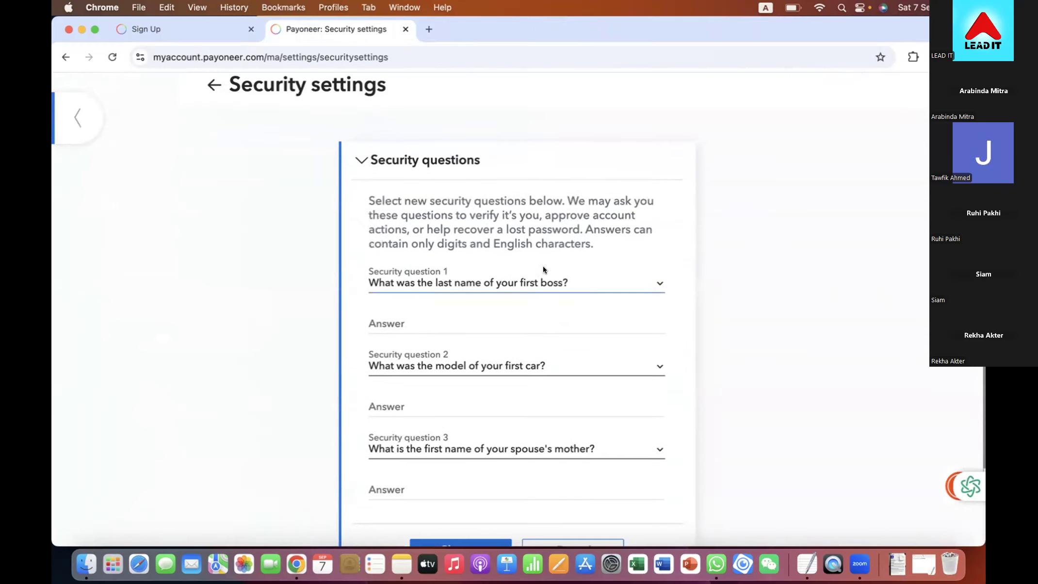
scroll(542, 369, "down", 1)
scroll(295, 486, "up", 2)
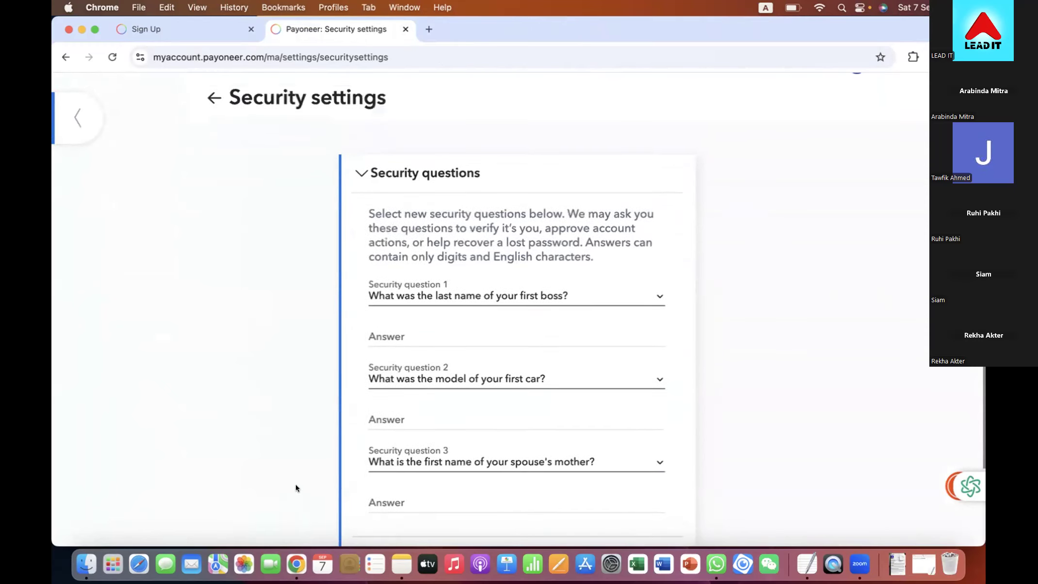
Keep the original first security question and go to its answer field
left_click(548, 305)
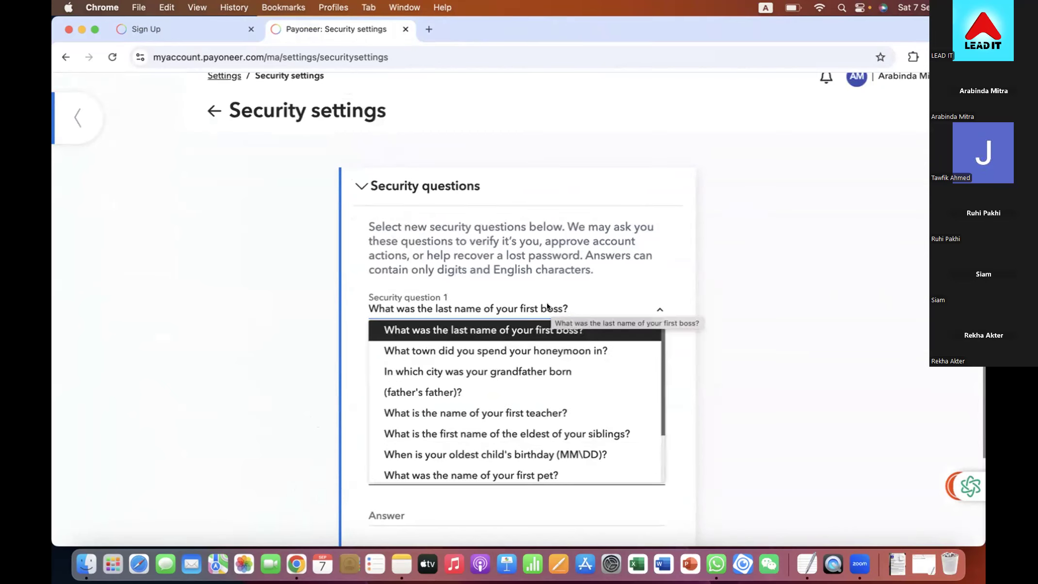
left_click(522, 309)
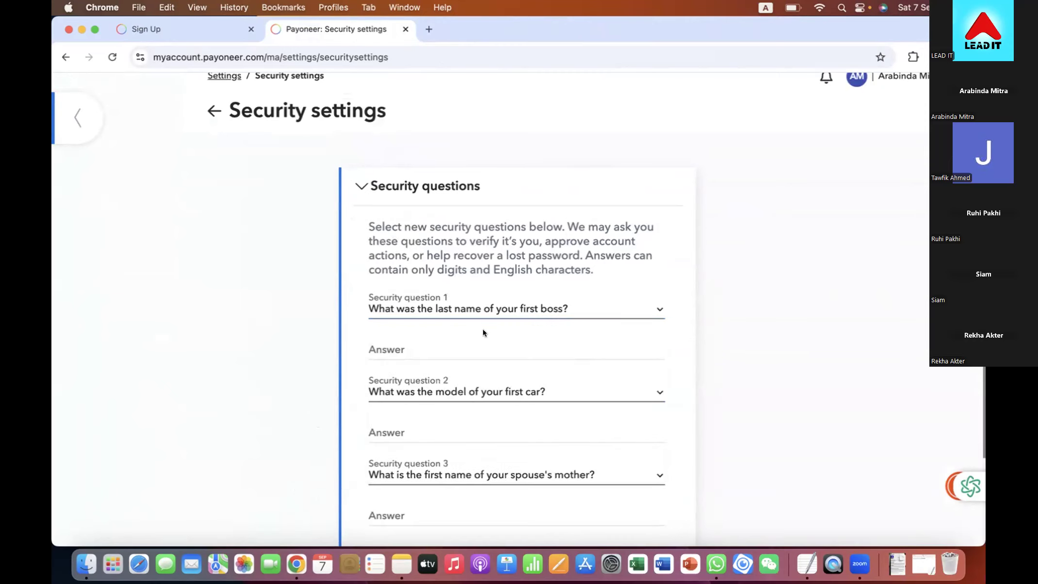
left_click(438, 346)
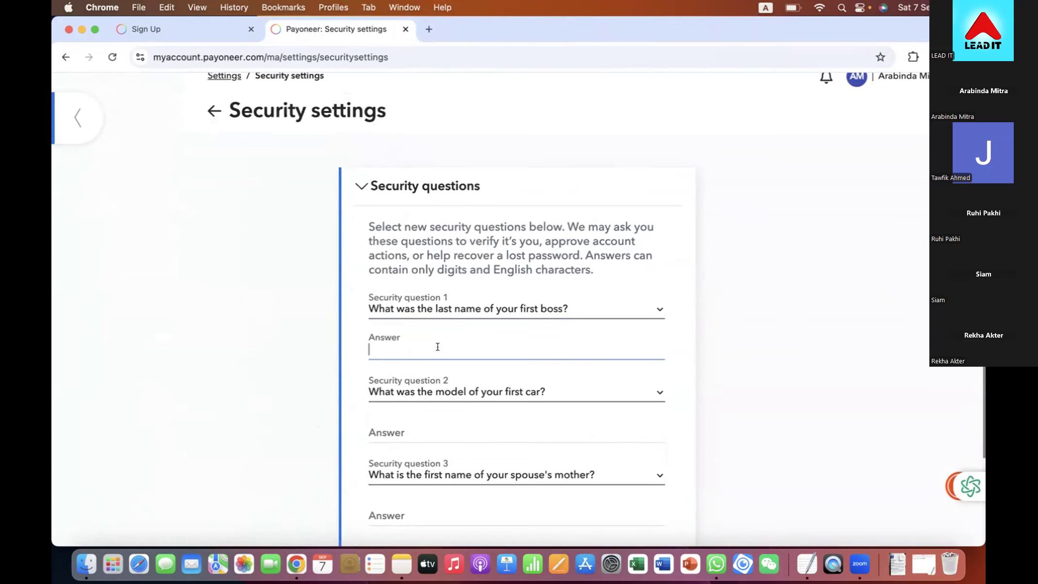
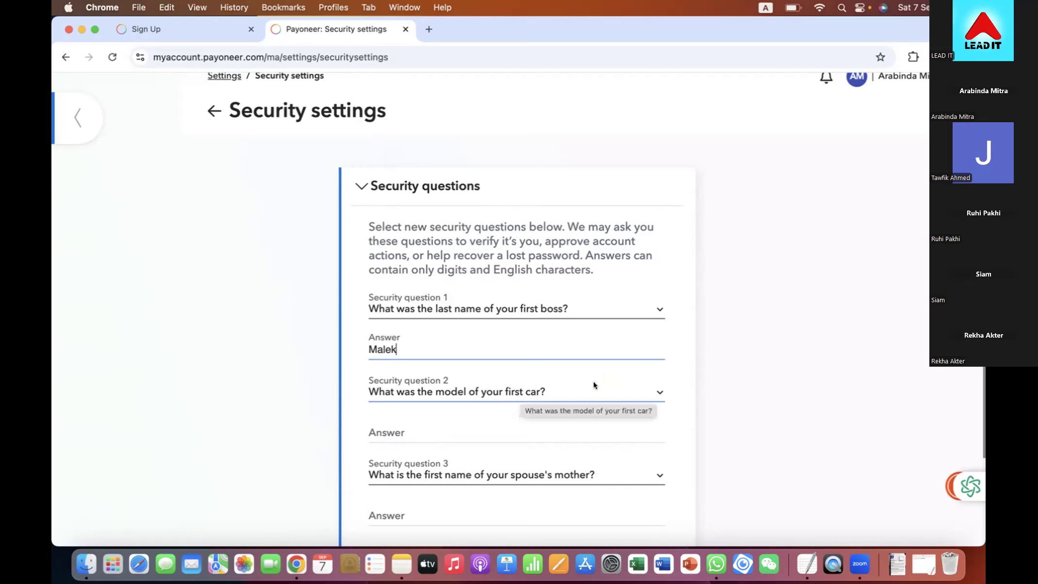
Answer question 1, switch question 2 to the favourite high-school teacher question, and answer it
left_click(659, 391)
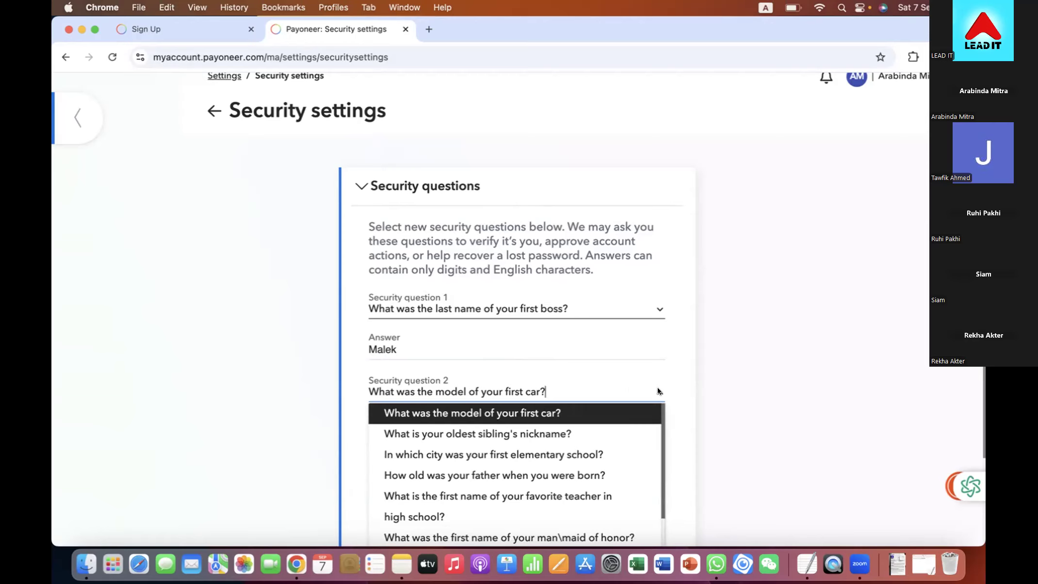
left_click(587, 493)
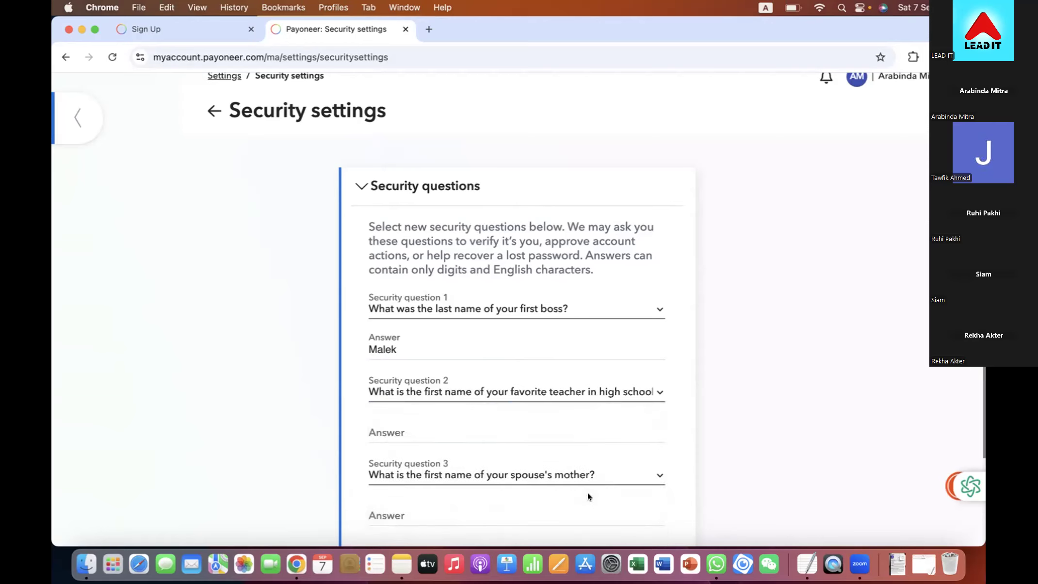
left_click(408, 428)
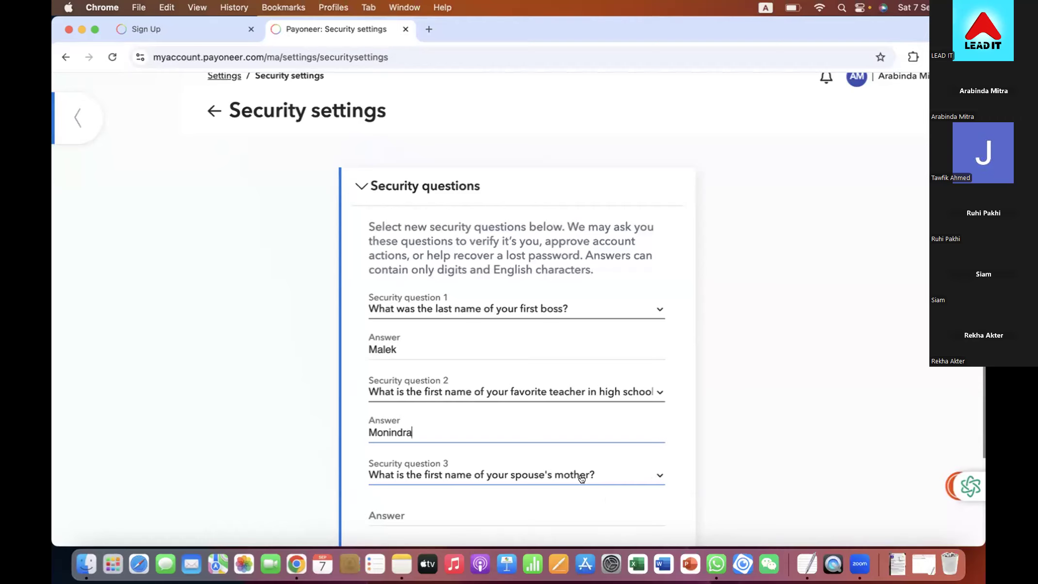
left_click(387, 513)
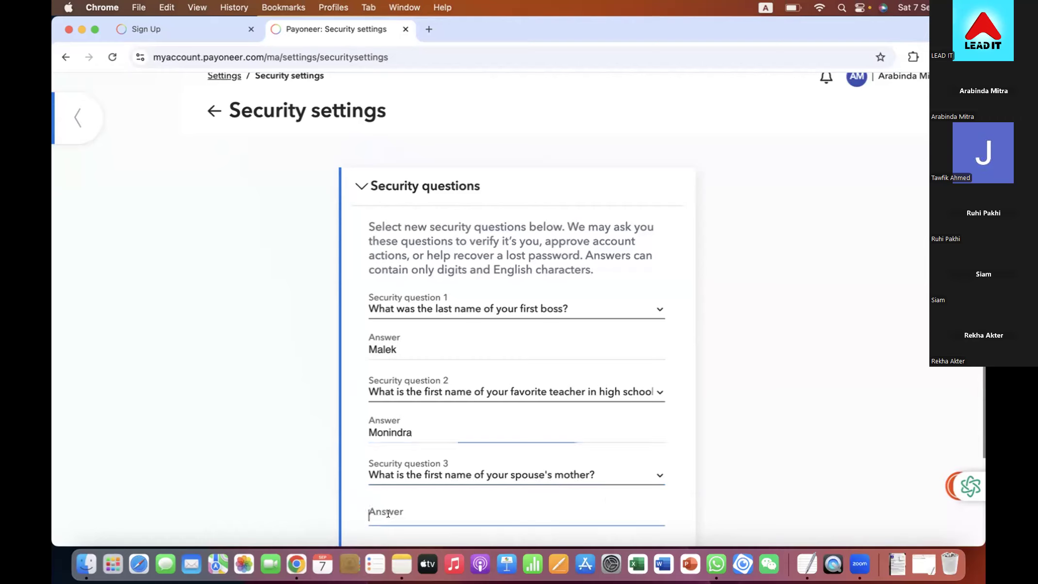
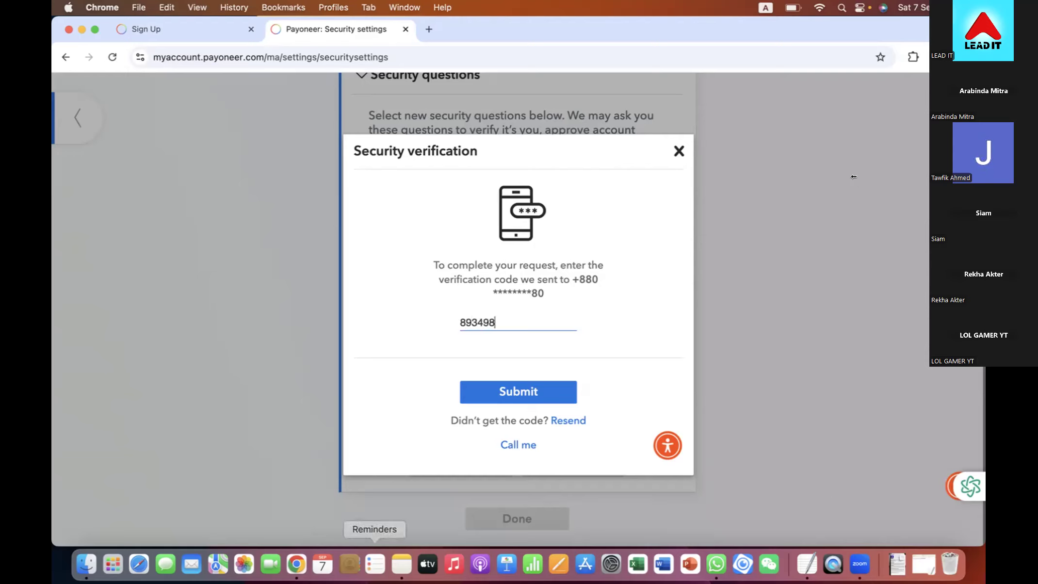
Enter the SMS verification code in the Code field and submit it to confirm the security questions
left_click(538, 394)
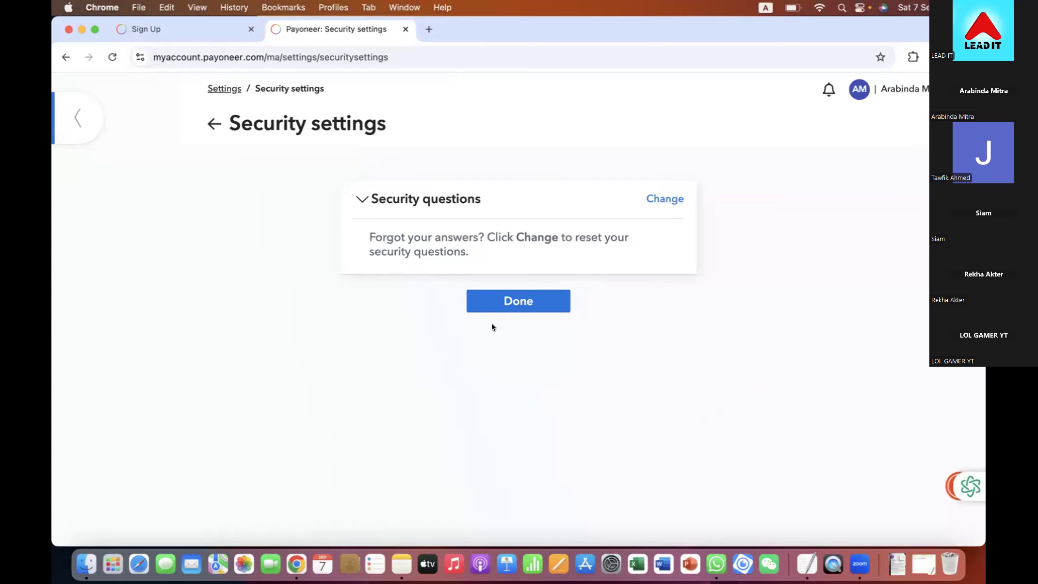
Complete the security setup, continue into the approved account Home, and go to Bank accounts
left_click(518, 302)
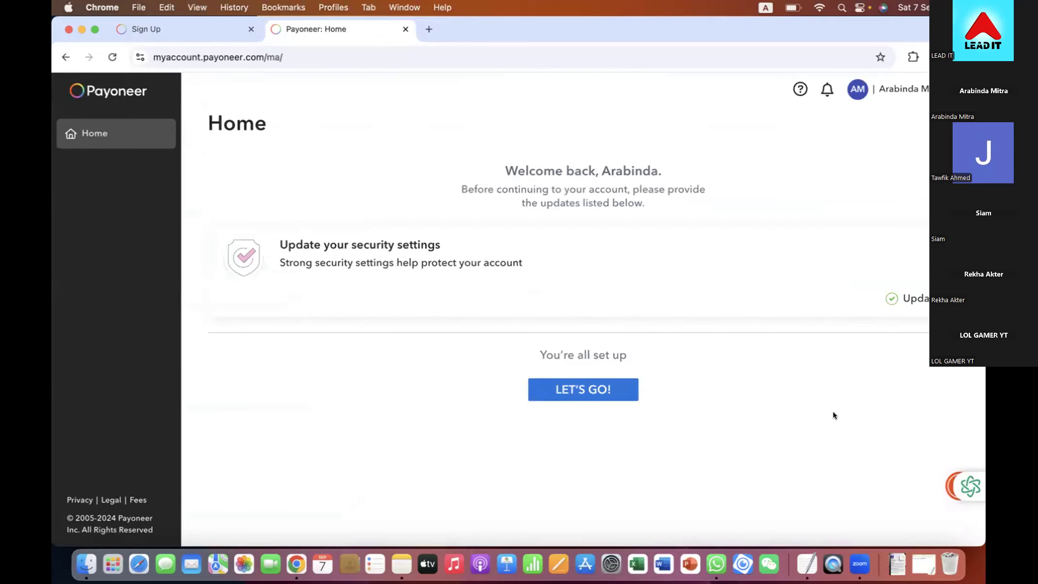
left_click(587, 384)
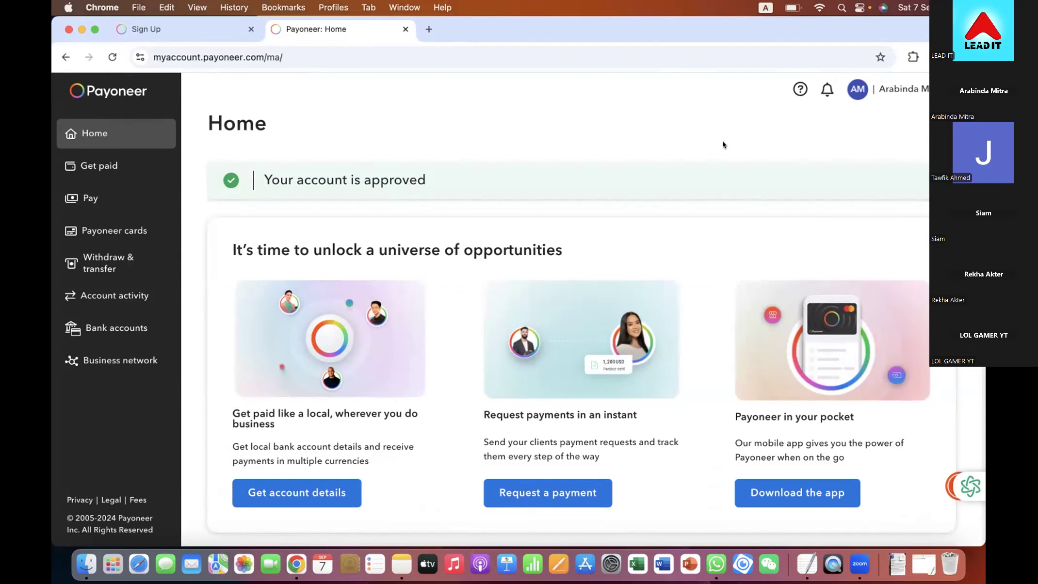
left_click(104, 328)
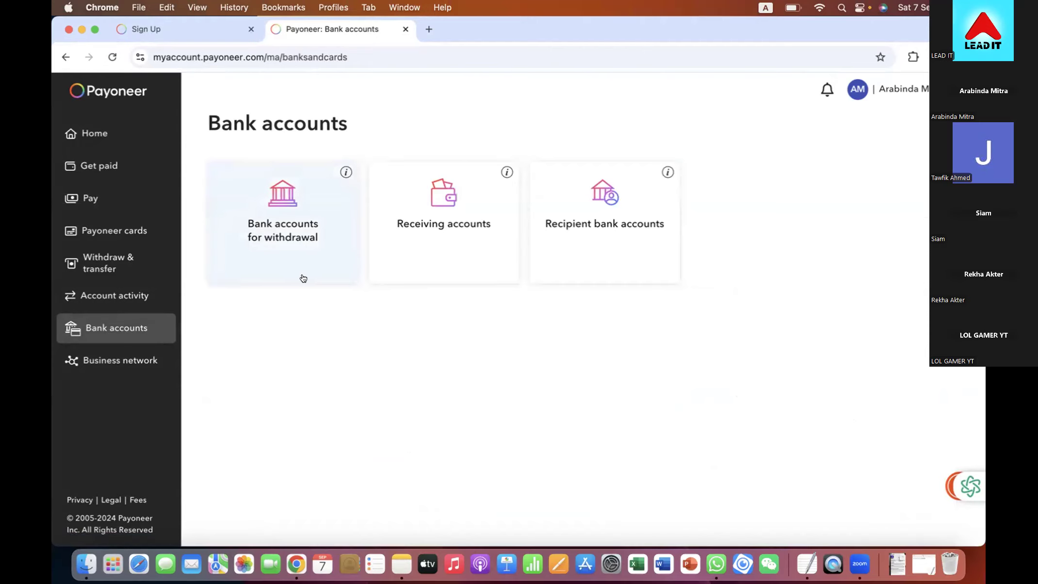
left_click(279, 218)
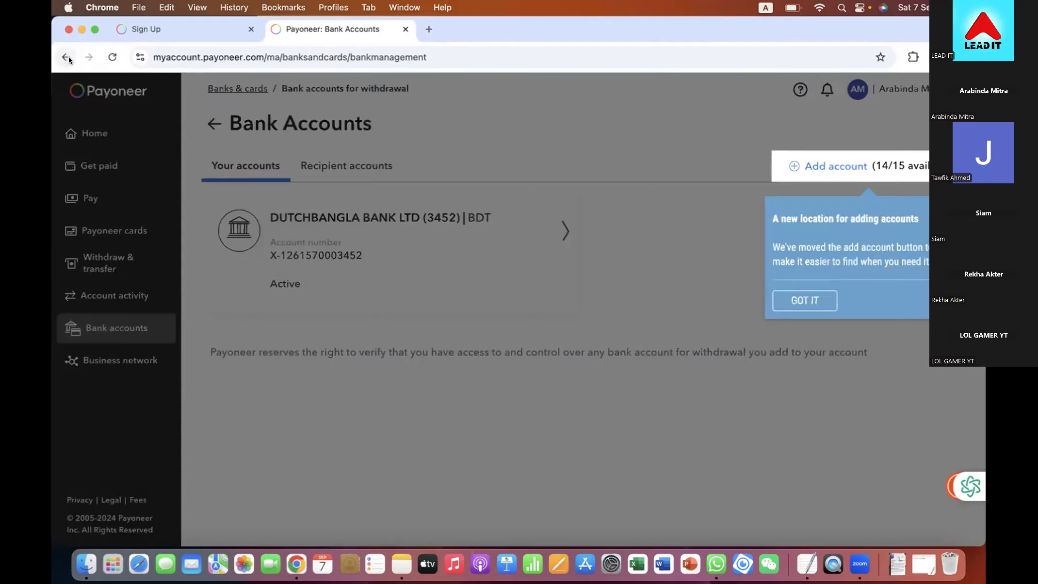
left_click(67, 55)
left_click(68, 56)
left_click(65, 57)
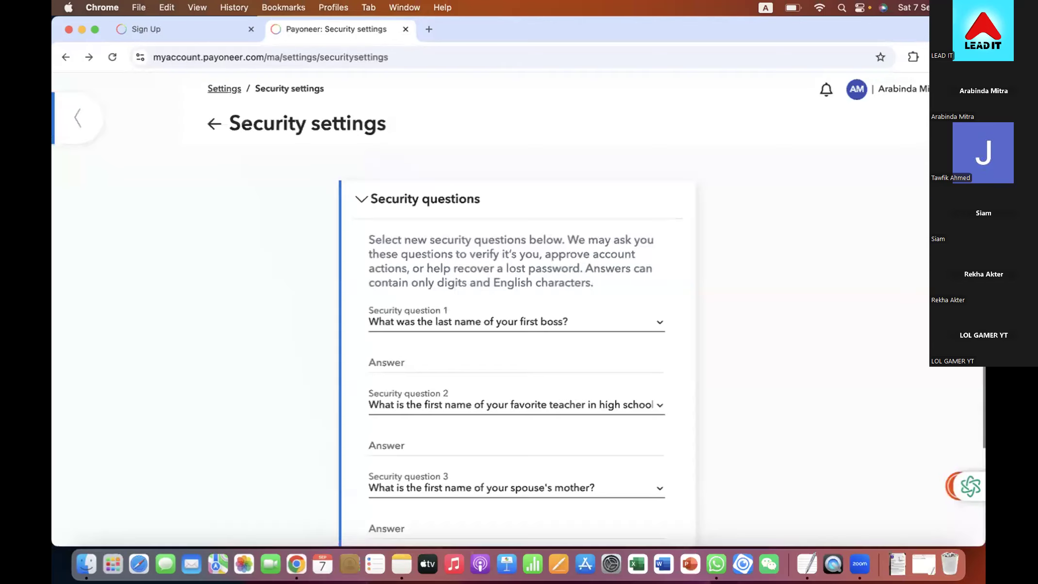
left_click(213, 124)
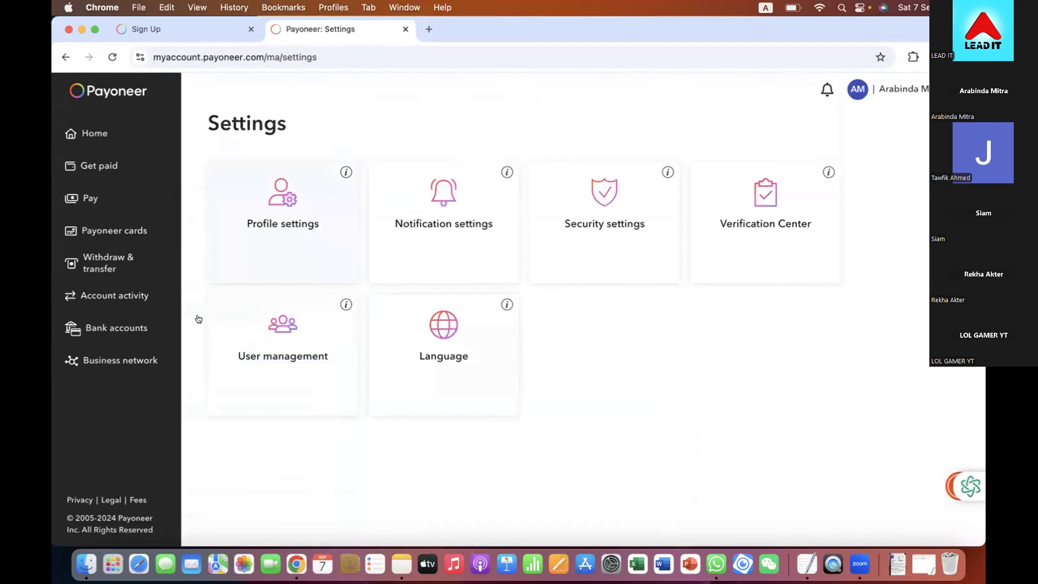
left_click(116, 316)
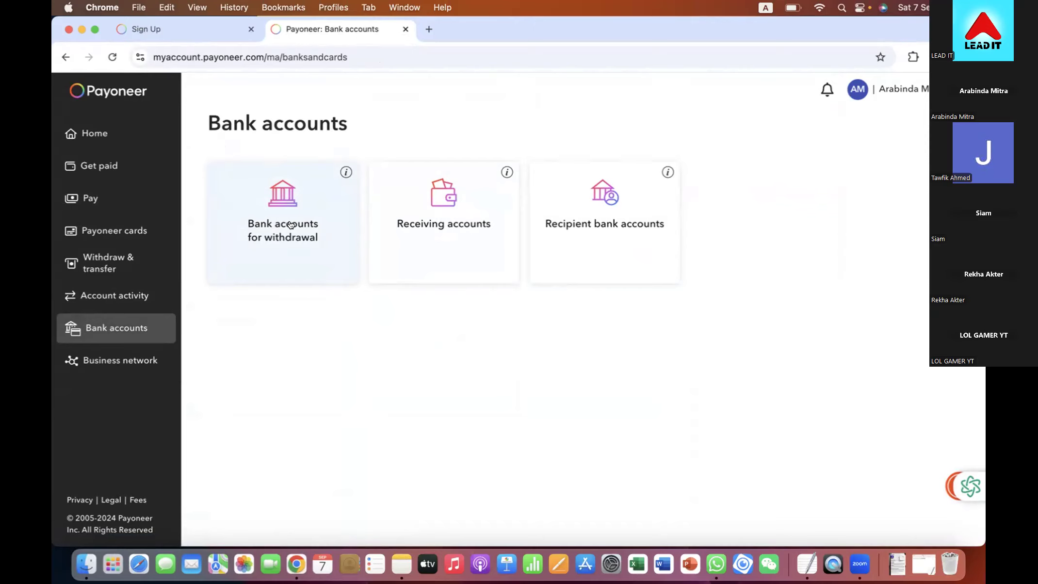
View the DUTCHBANGLA BDT withdrawal account's details, then go back to Home showing 0.00 balances
left_click(290, 225)
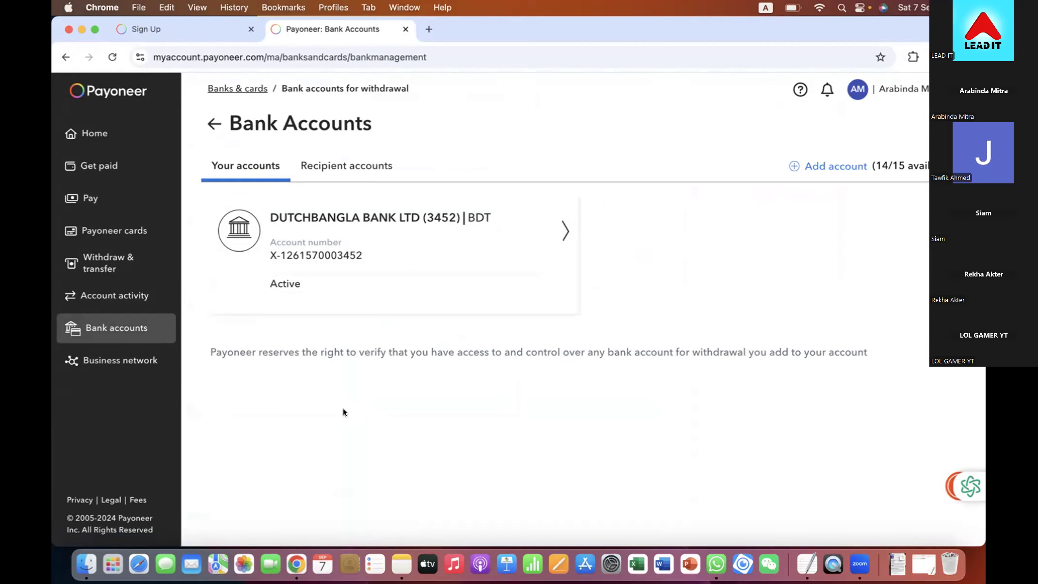
left_click(563, 231)
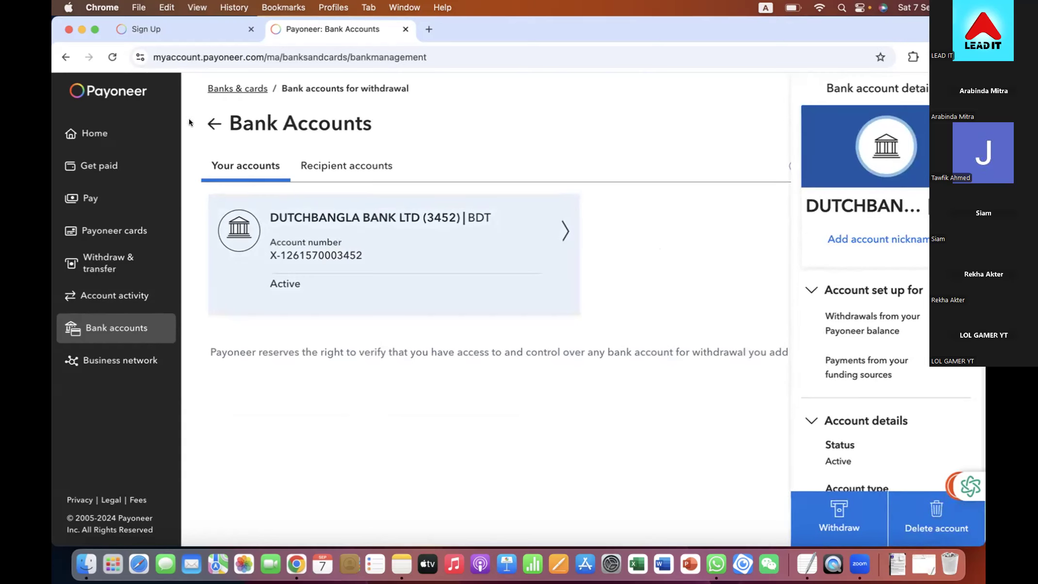
double_click(214, 124)
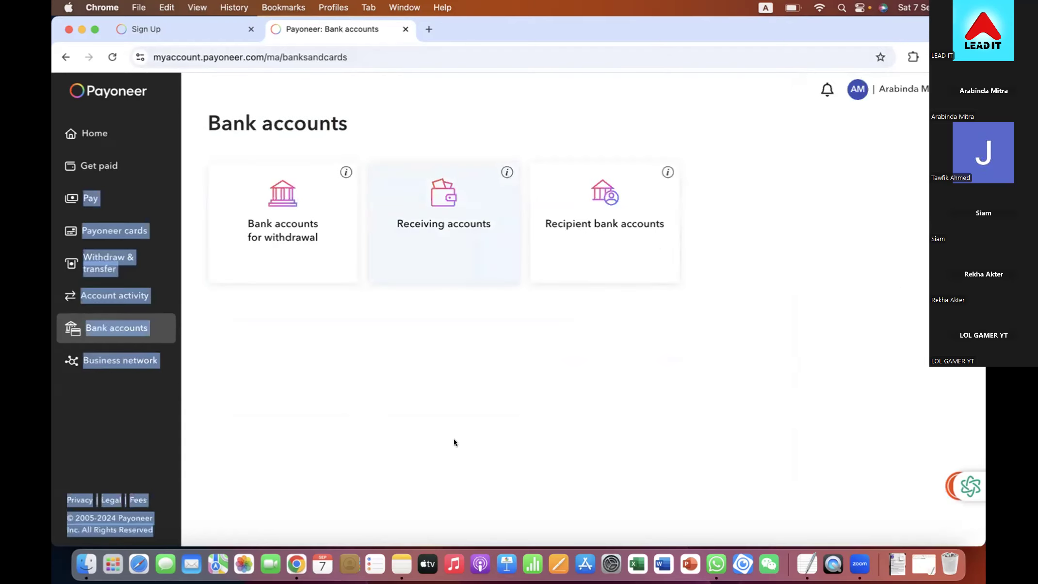
left_click(561, 398)
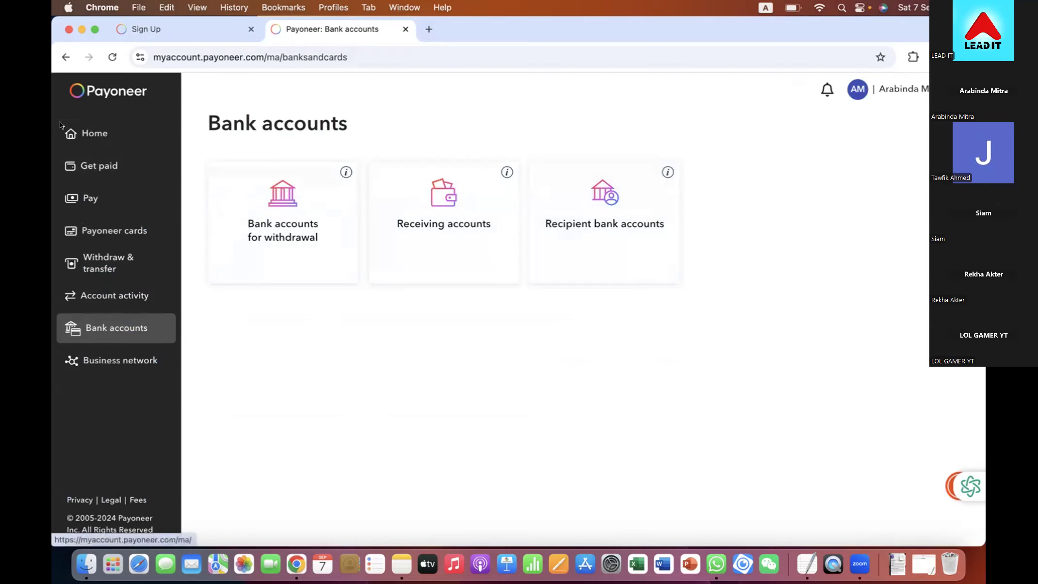
left_click(116, 94)
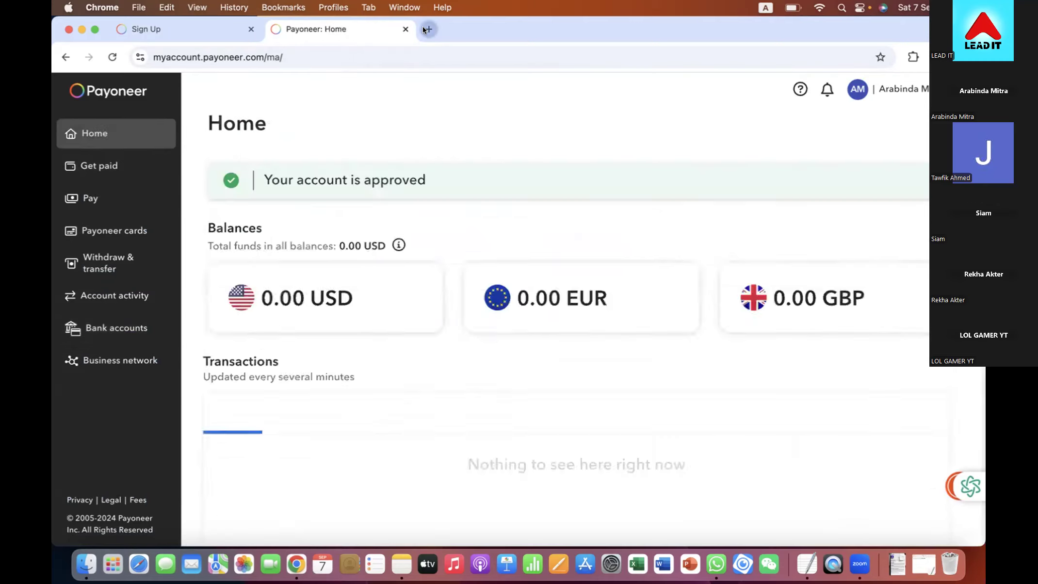
Load fiverr.com in a new tab, switch to Selling, and open the seller Profile's My Business menu
left_click(423, 27)
type("f")
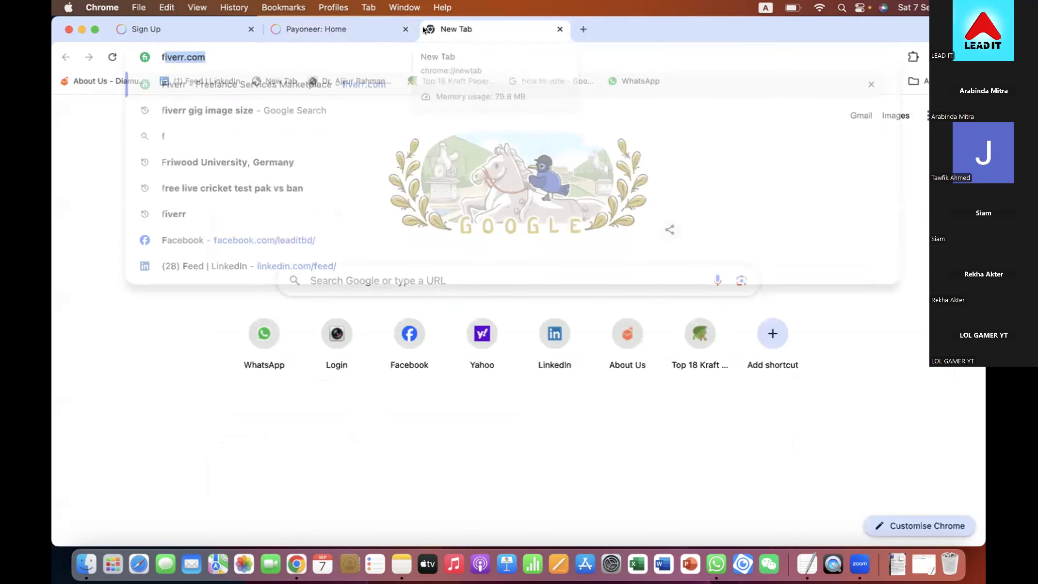
type("iver")
key("Return")
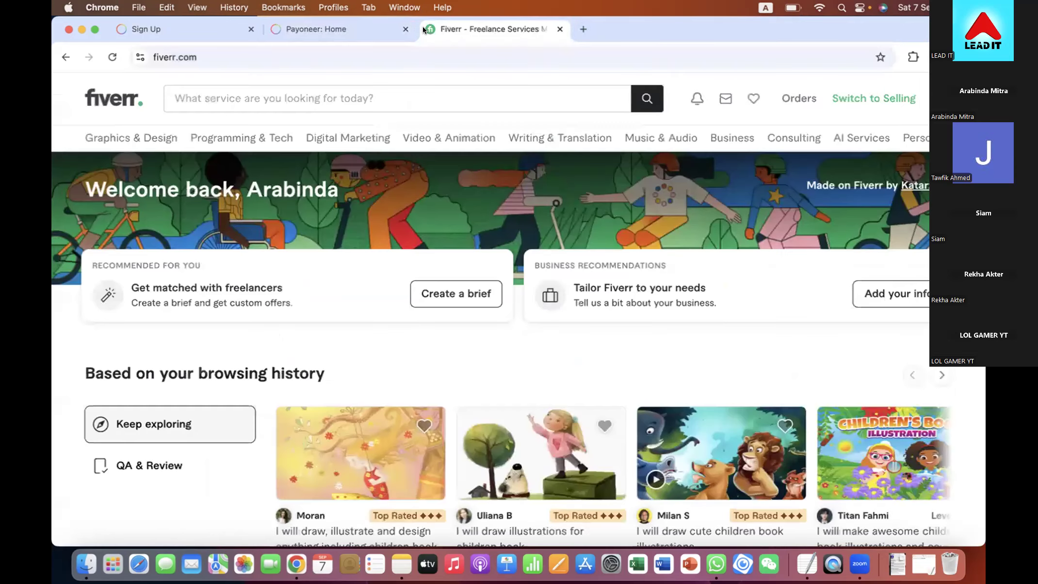
left_click(868, 102)
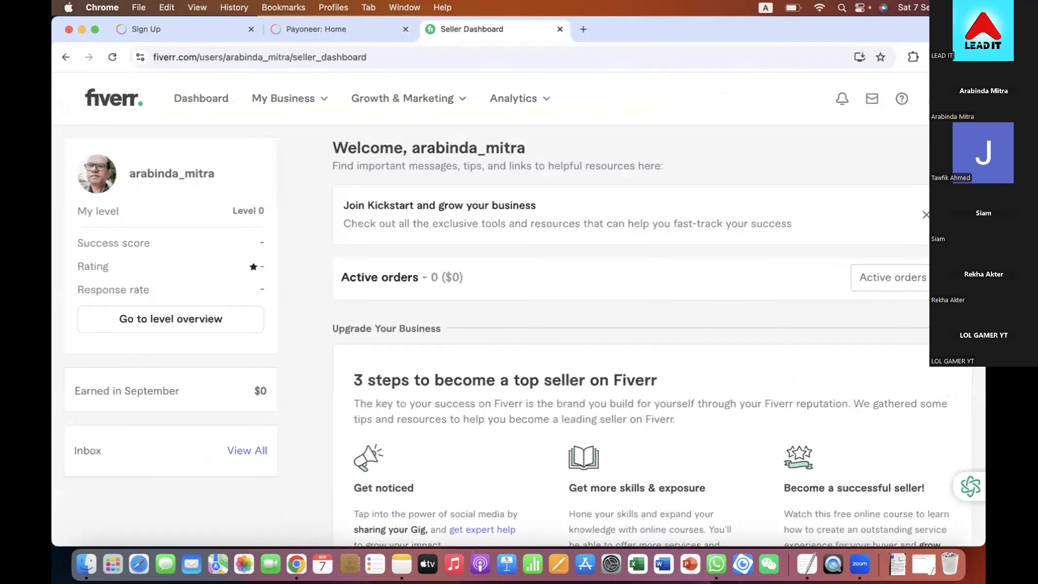
left_click(932, 99)
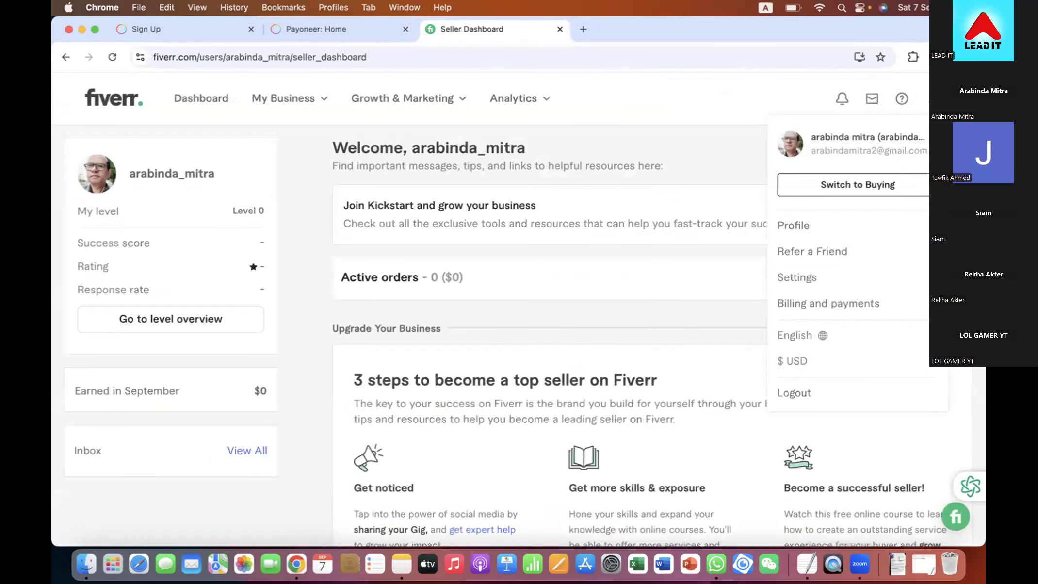
left_click(804, 220)
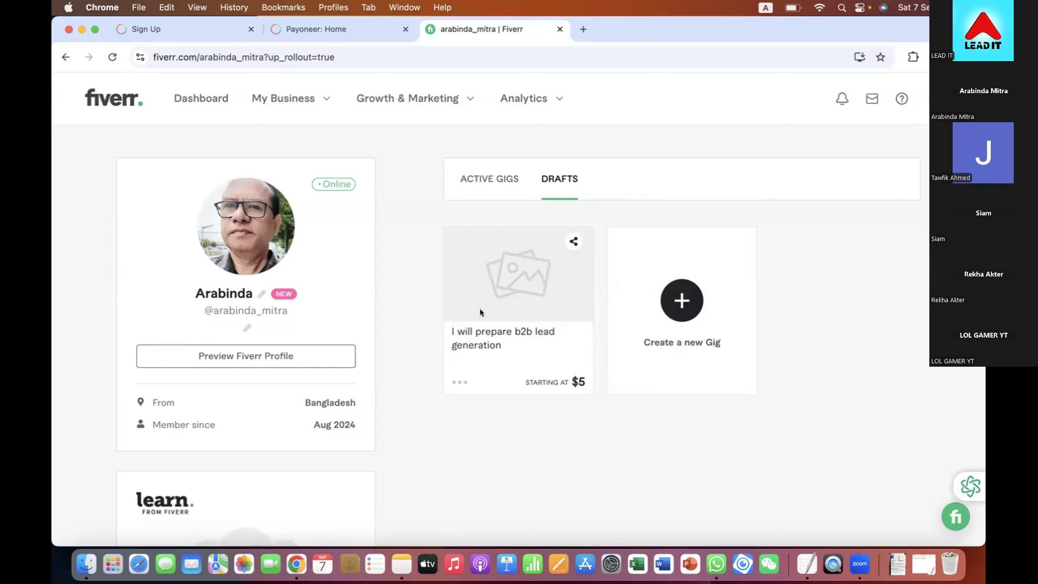
left_click(310, 102)
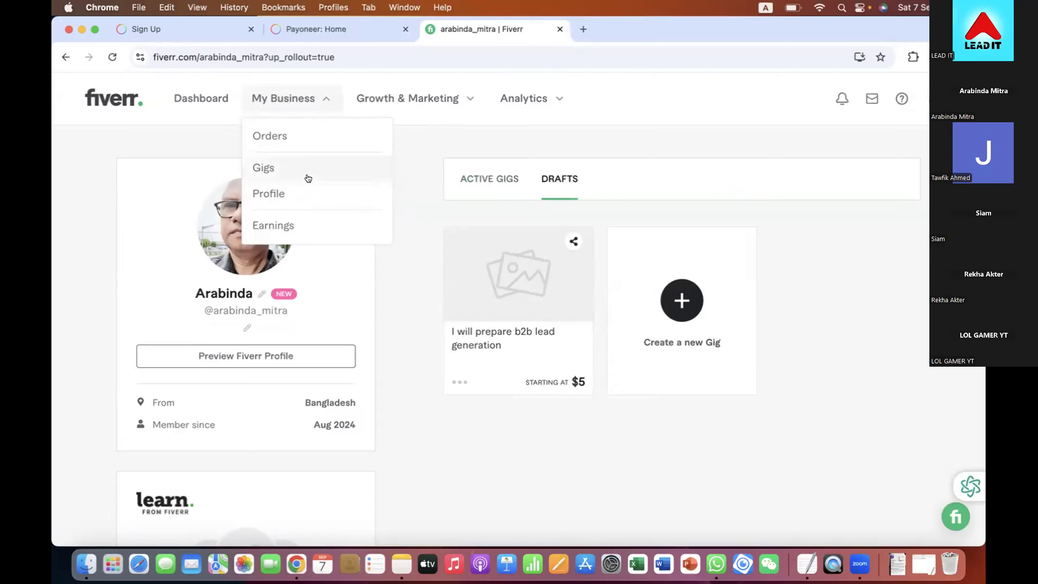
Go from Earnings to Manage payout methods and start Add payout method, prompting identity verification
left_click(280, 228)
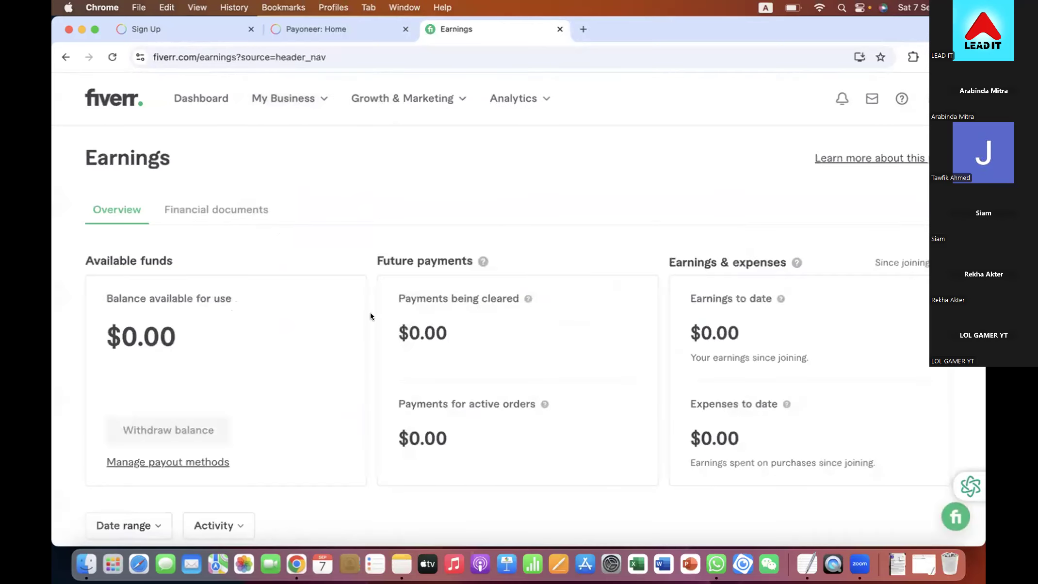
scroll(369, 312, "down", 1)
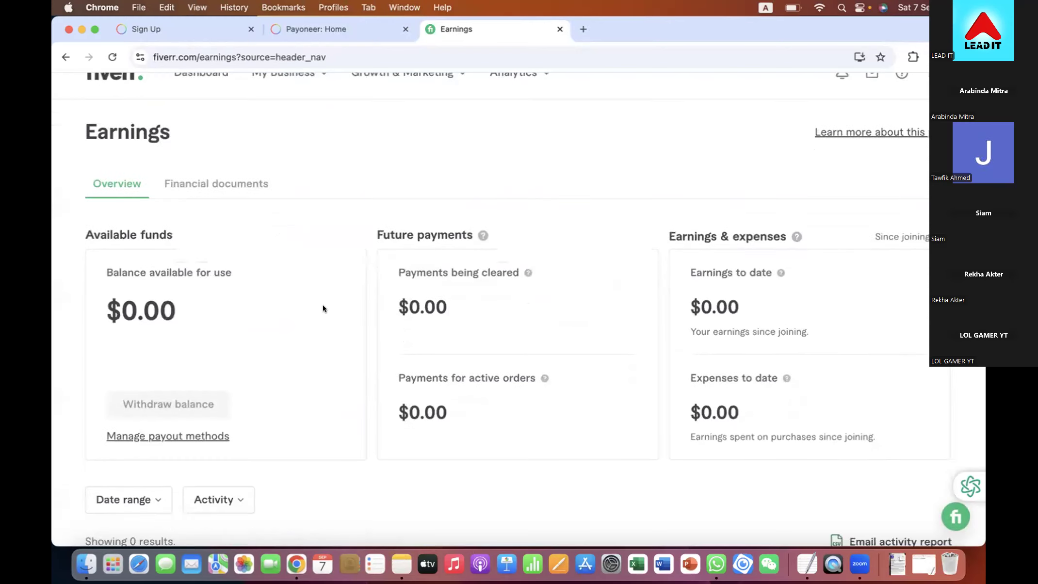
scroll(324, 389, "down", 1)
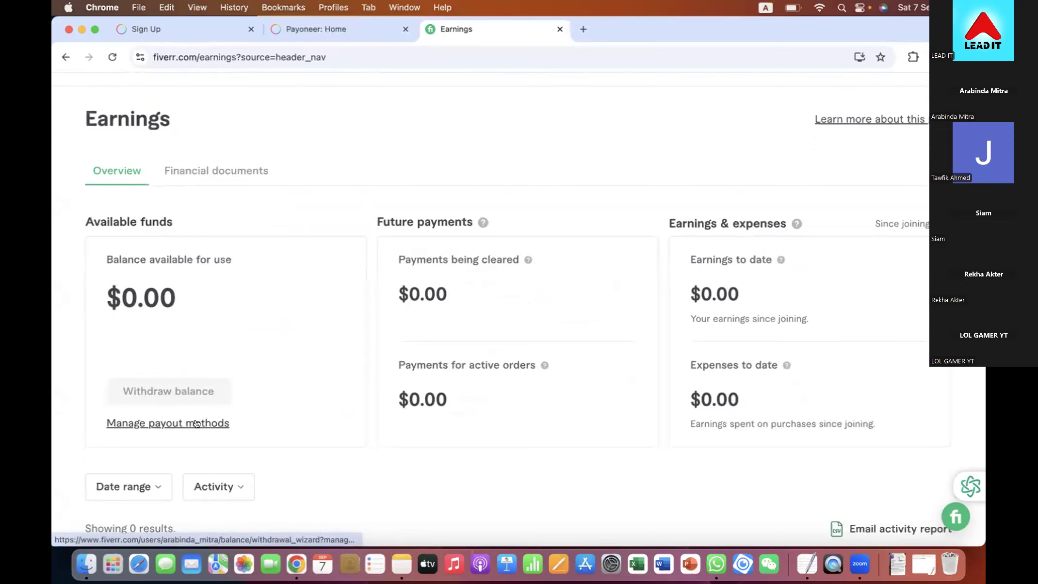
left_click(178, 423)
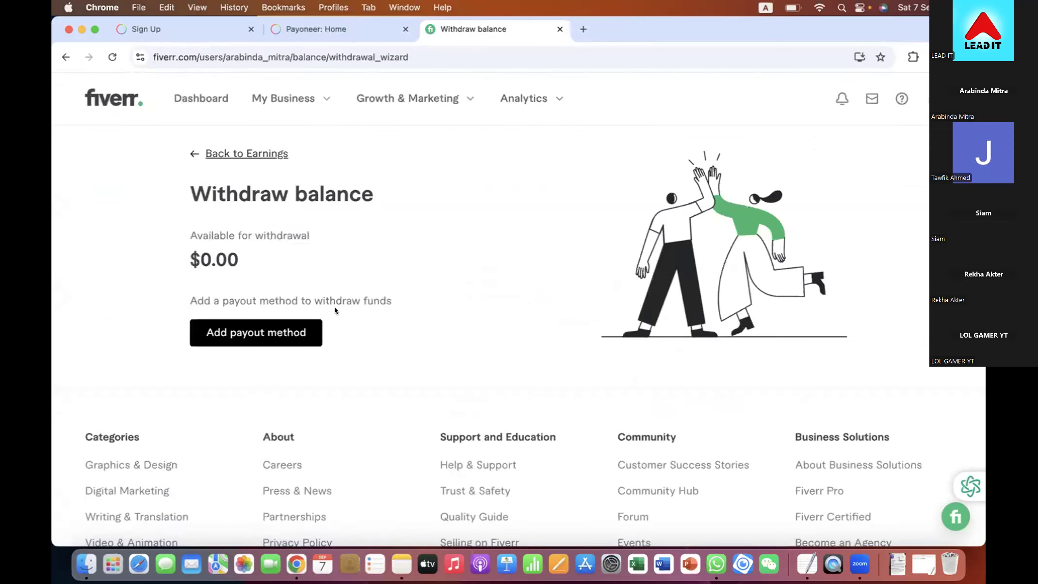
left_click(283, 331)
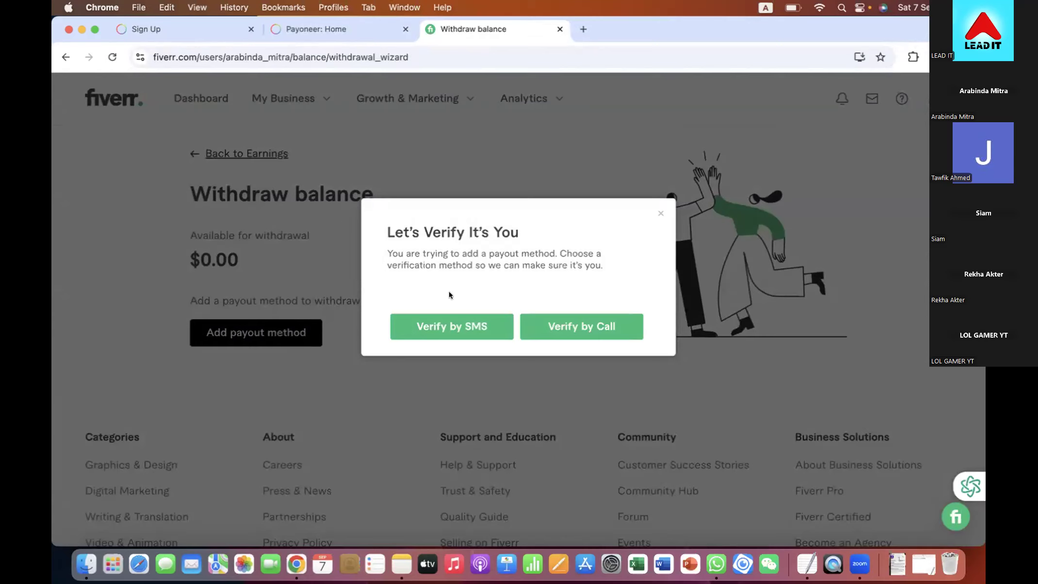
Request the verification code by SMS, enter the four-digit code, and submit it
left_click(457, 327)
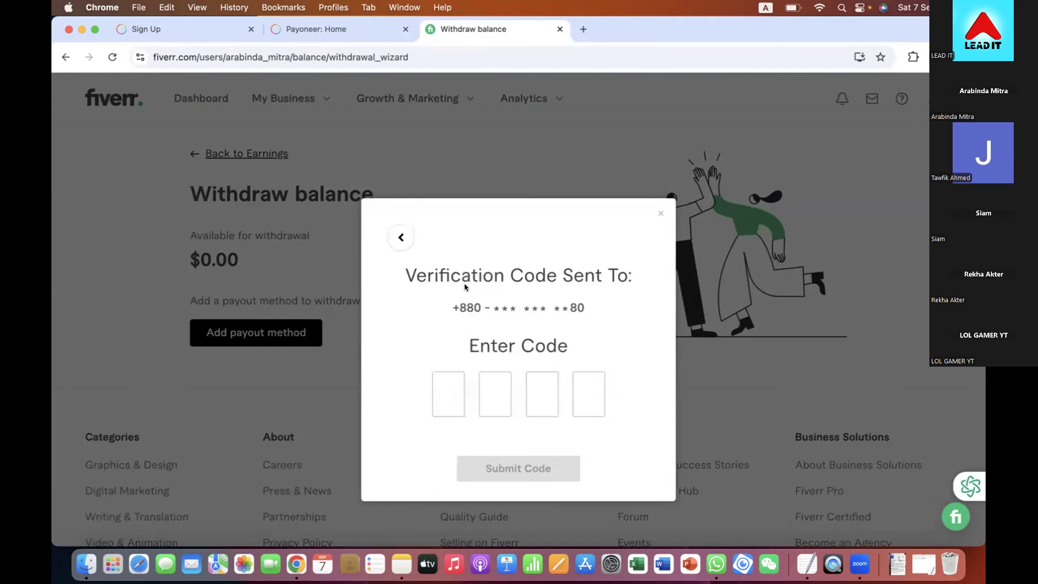
left_click(442, 379)
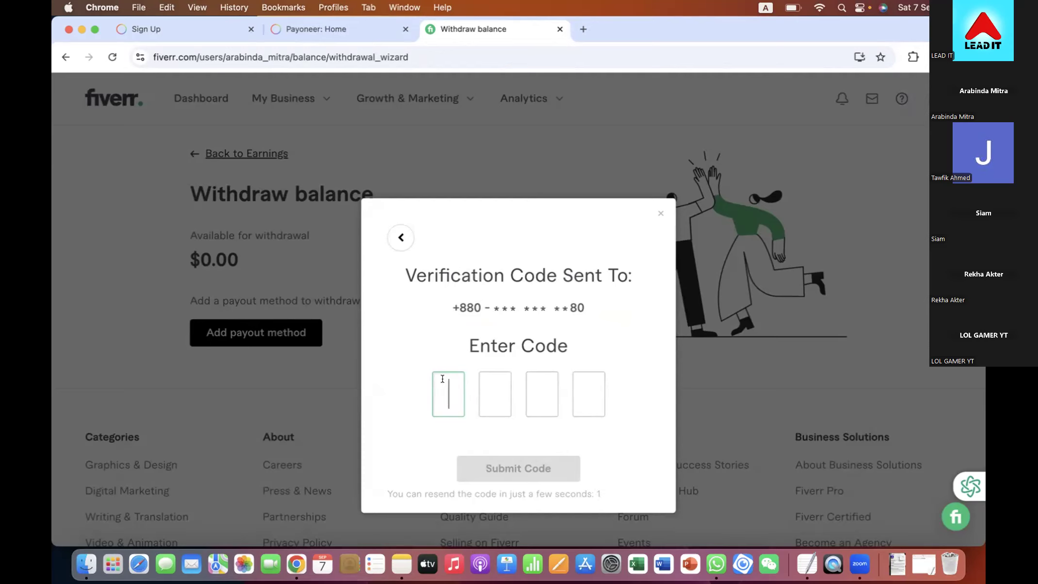
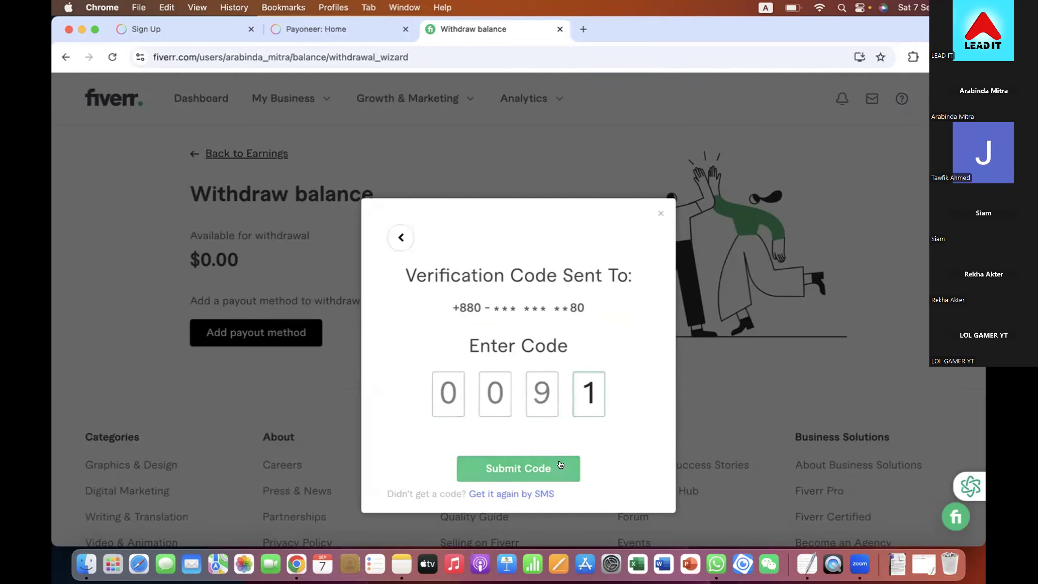
left_click(499, 466)
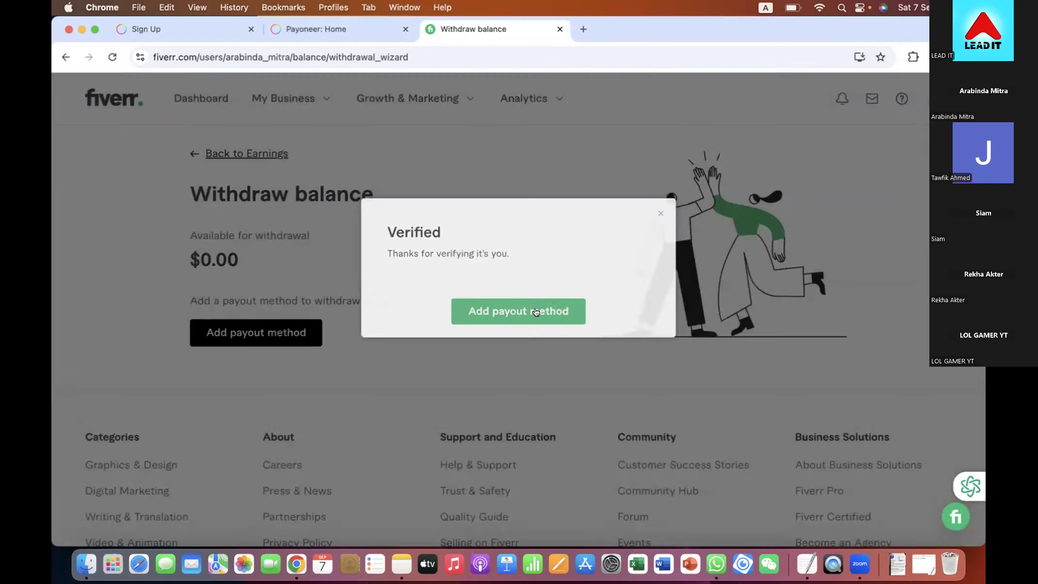
Open the payout method choices and select Bank transfer in USD instead of Payoneer
left_click(536, 312)
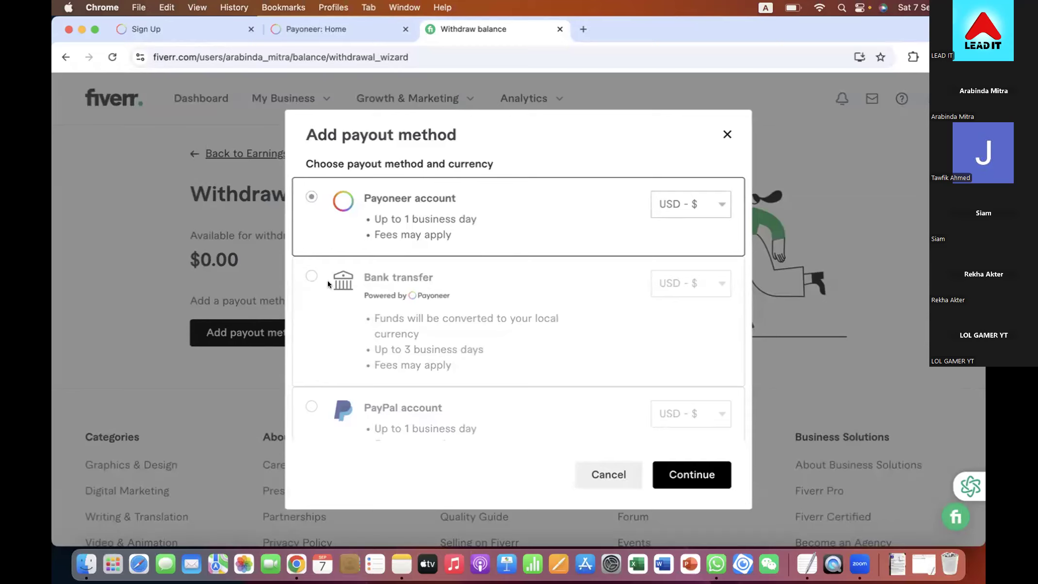
left_click(311, 277)
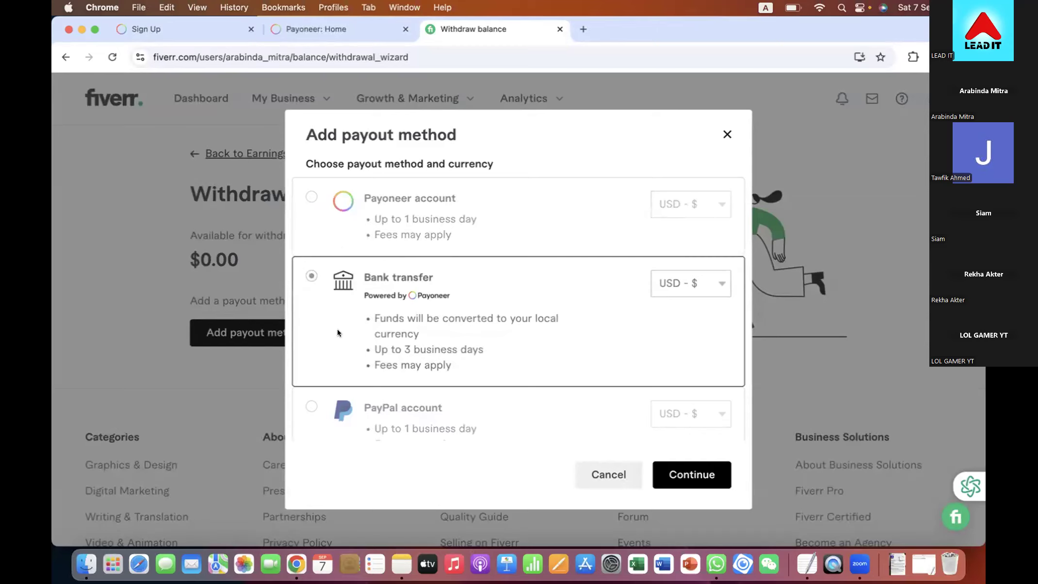
left_click(302, 196)
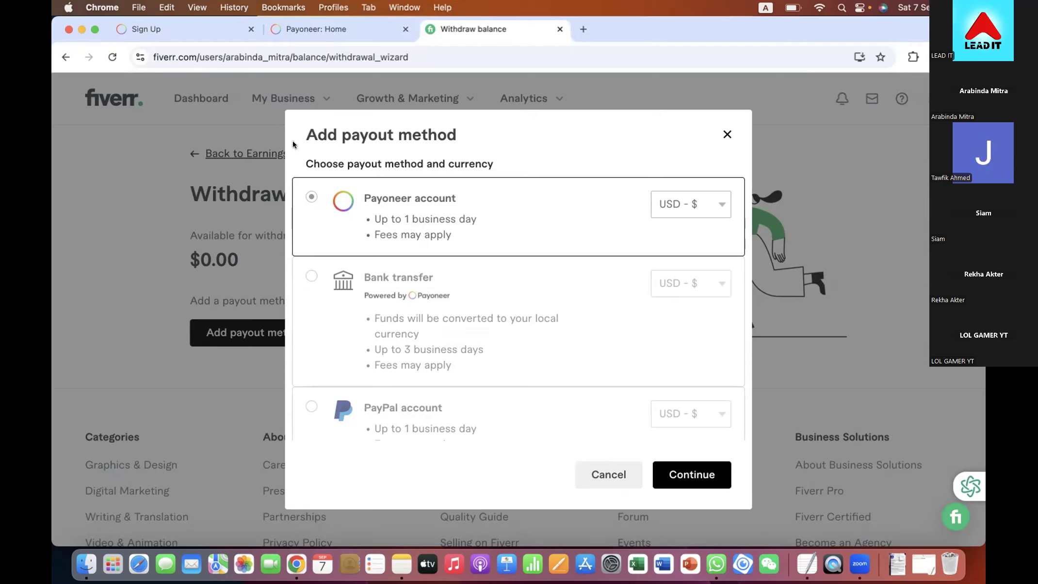
left_click(313, 280)
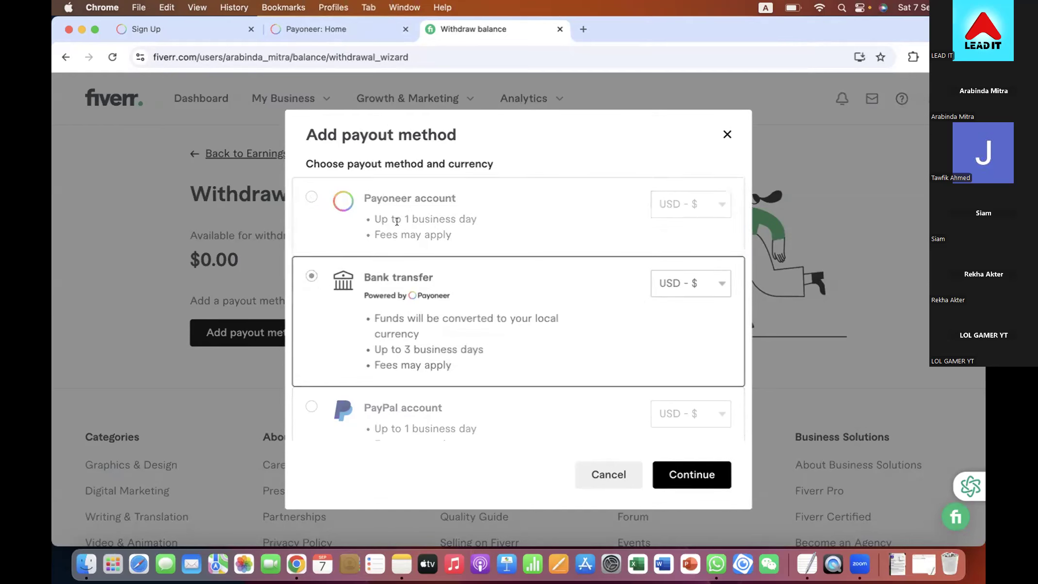
Compare Payoneer's timing and fees with bank transfer's 3 business days, then submit Bank transfer
left_click_drag(398, 220, 469, 227)
left_click(439, 362)
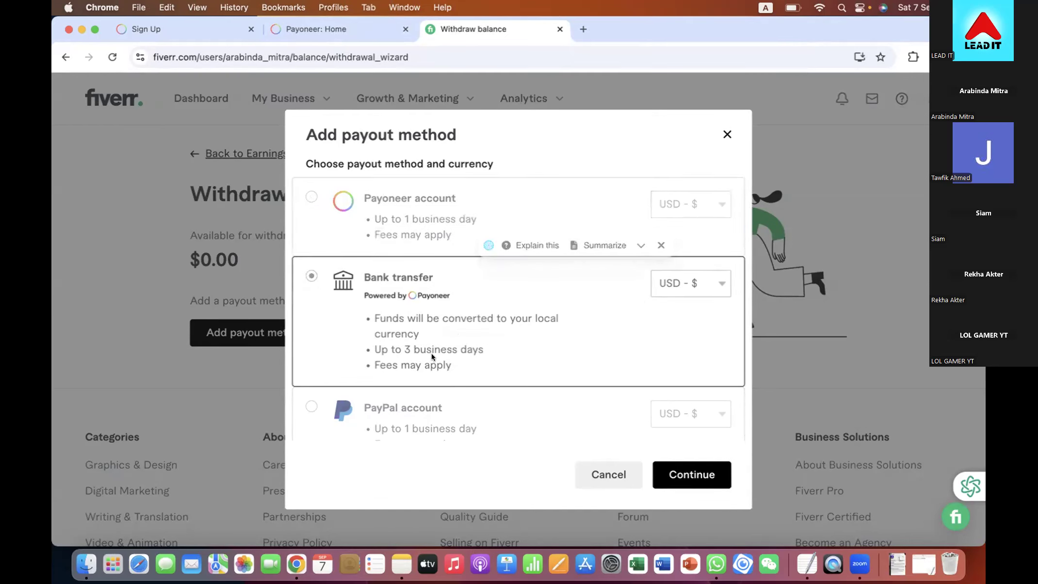
left_click_drag(395, 346, 483, 345)
left_click(467, 346)
left_click_drag(408, 349, 376, 350)
left_click(452, 339)
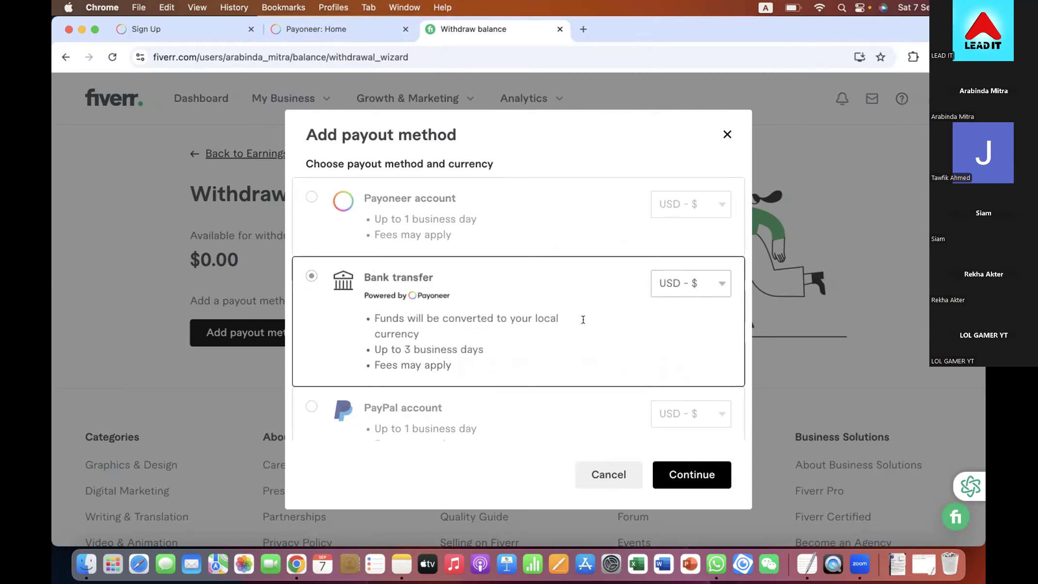
left_click(680, 474)
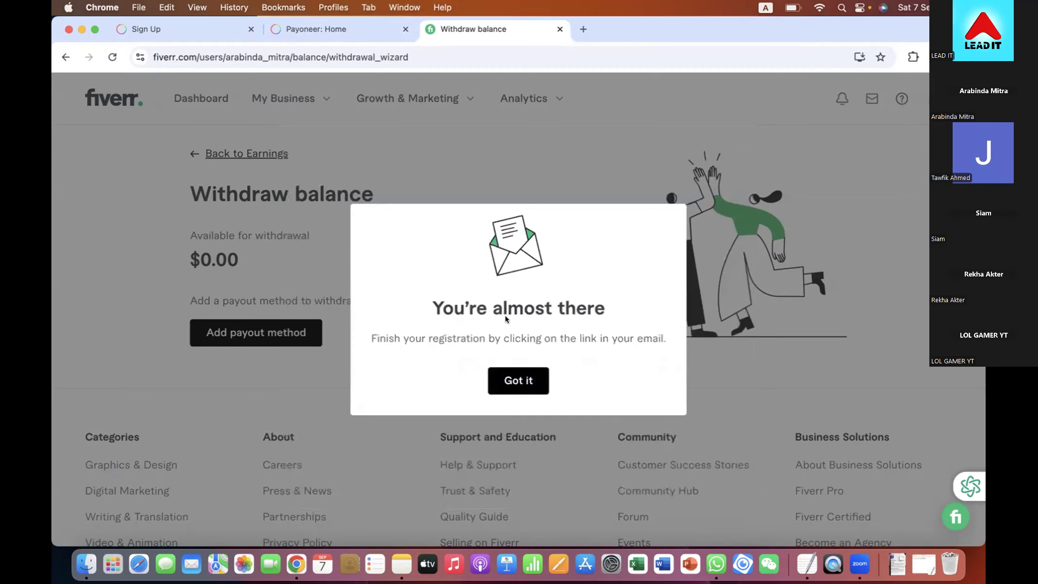
Dismiss the notice, open Gmail in a new tab, and follow the 'Confirm your bank transfer info for Fiverr' email's Continue link
left_click(525, 377)
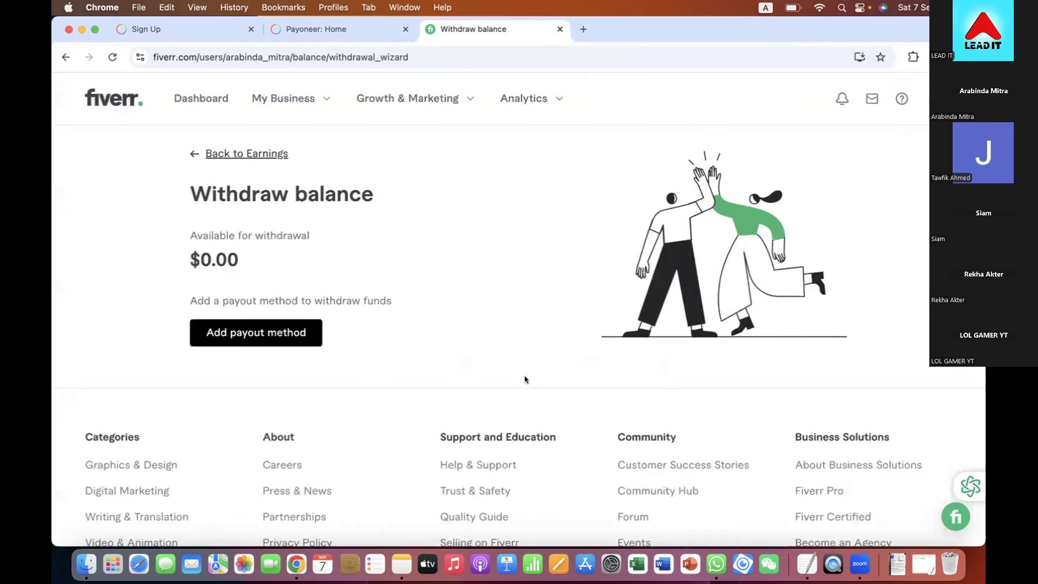
left_click(578, 27)
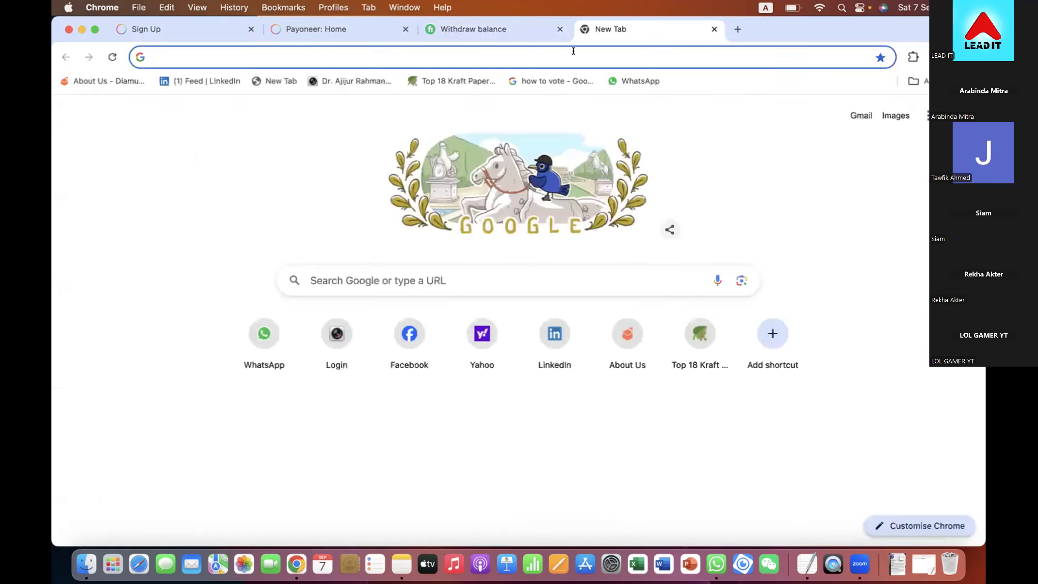
left_click(853, 111)
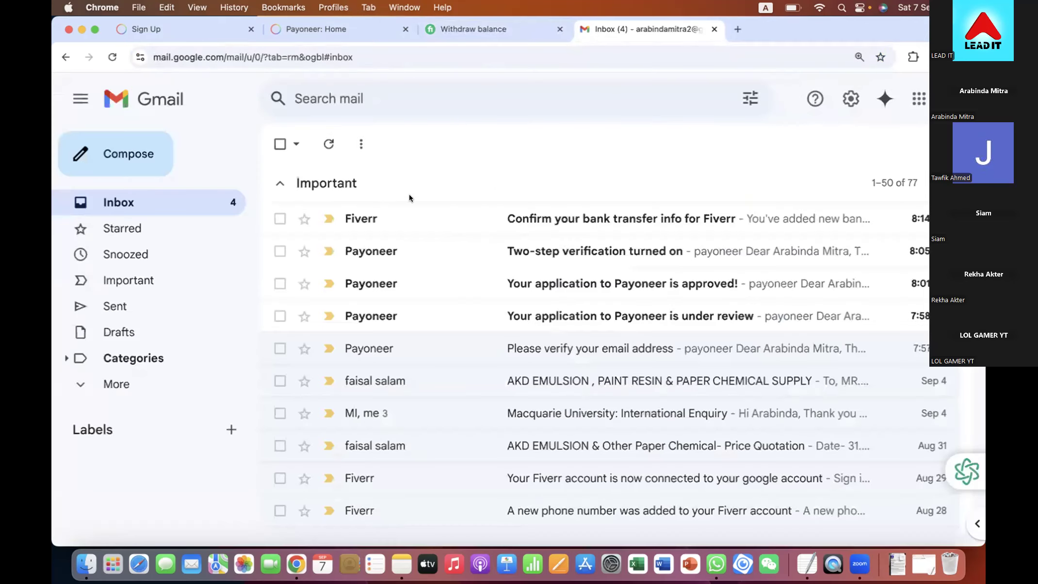
left_click(523, 222)
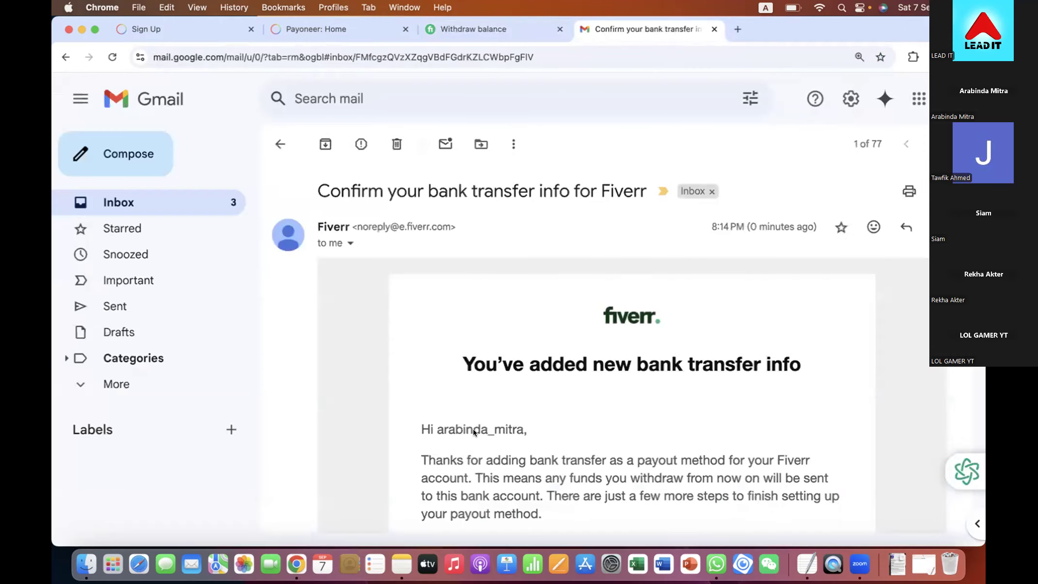
scroll(473, 429, "down", 3)
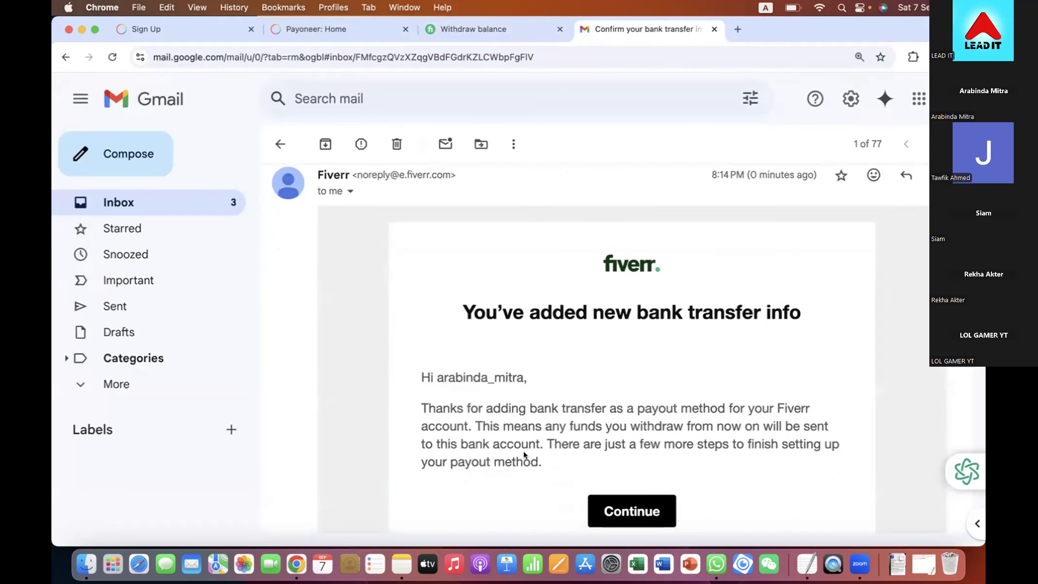
left_click(610, 514)
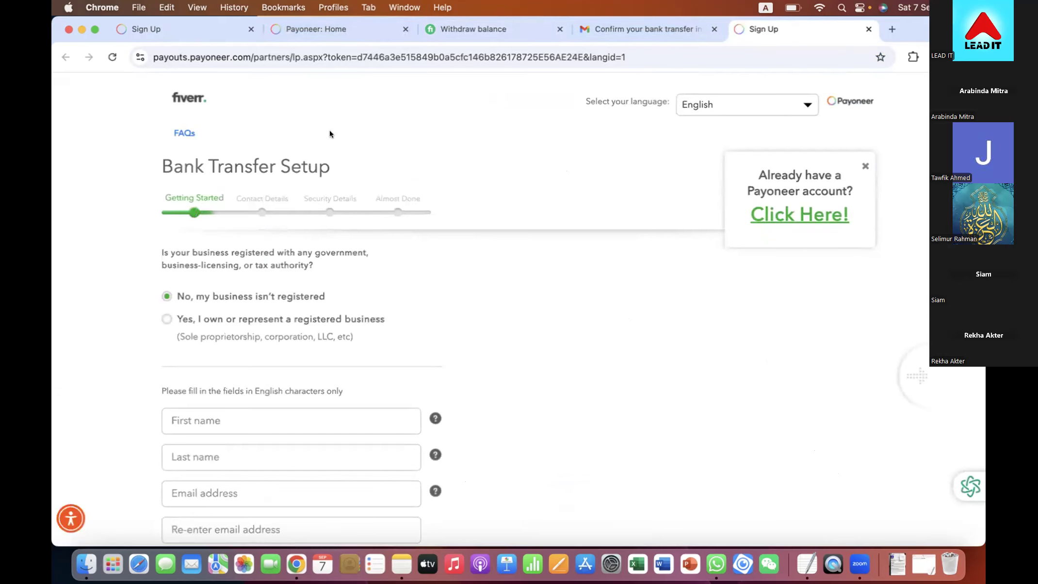
Choose the existing Payoneer account option and sign in with the saved login to link Fiverr
scroll(512, 431, "down", 2)
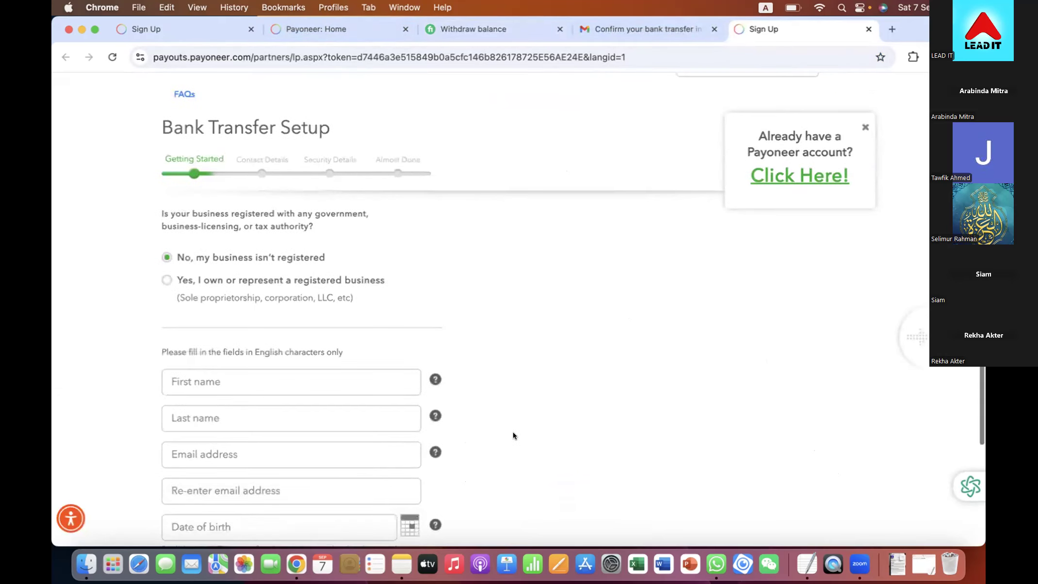
scroll(513, 433, "down", 1)
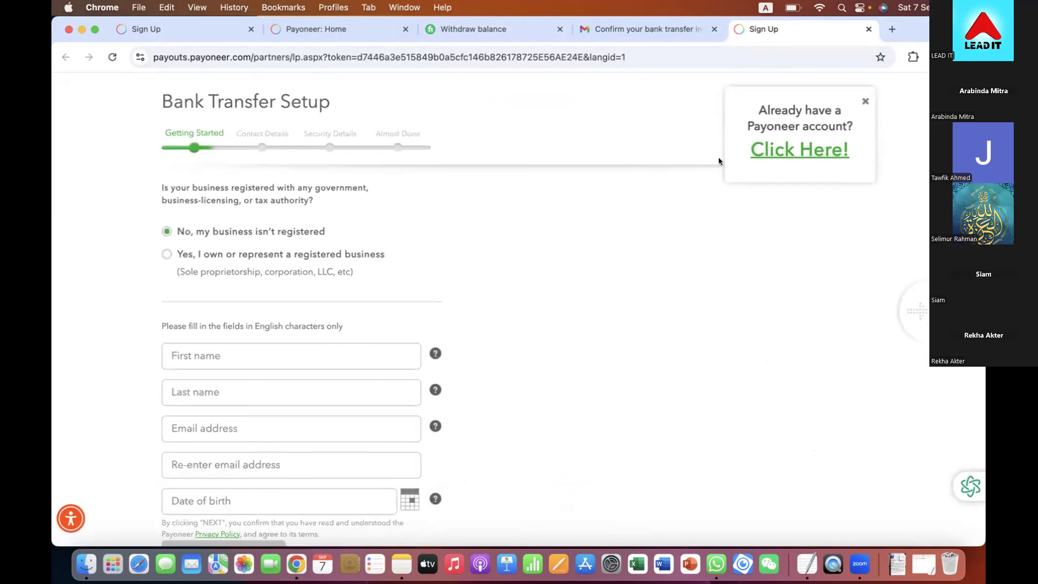
left_click(780, 148)
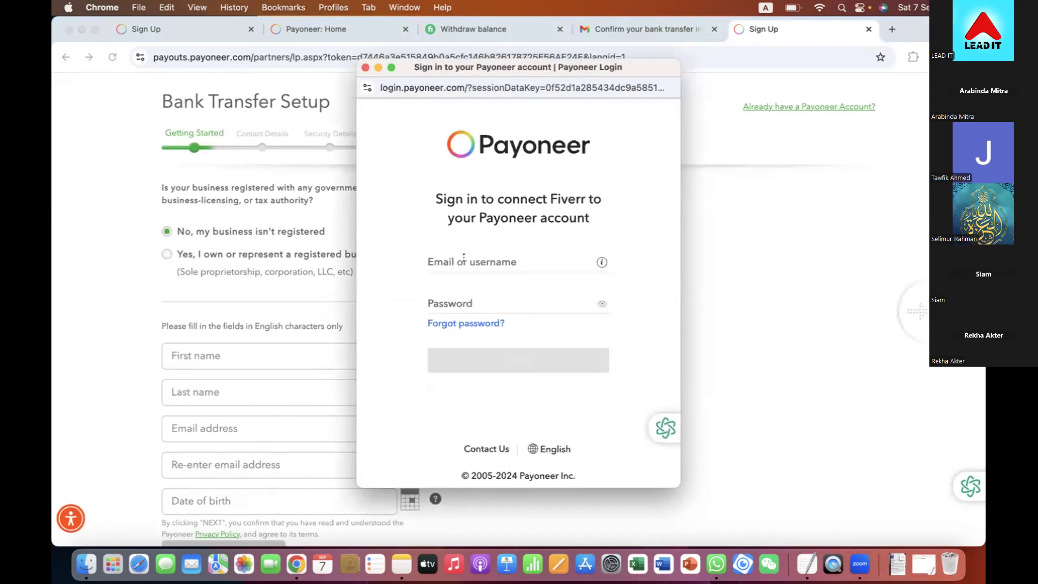
left_click(492, 259)
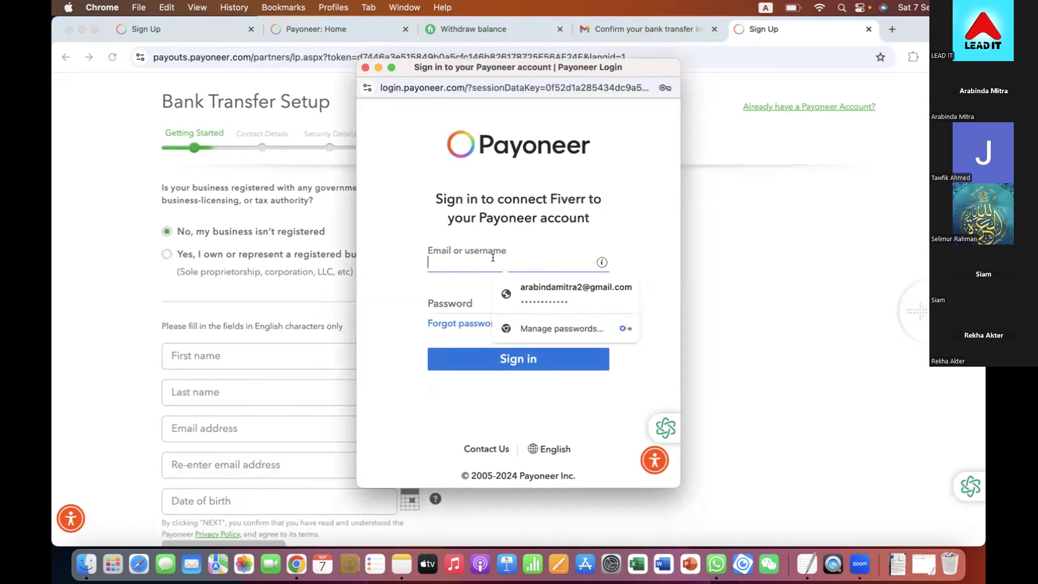
left_click(525, 285)
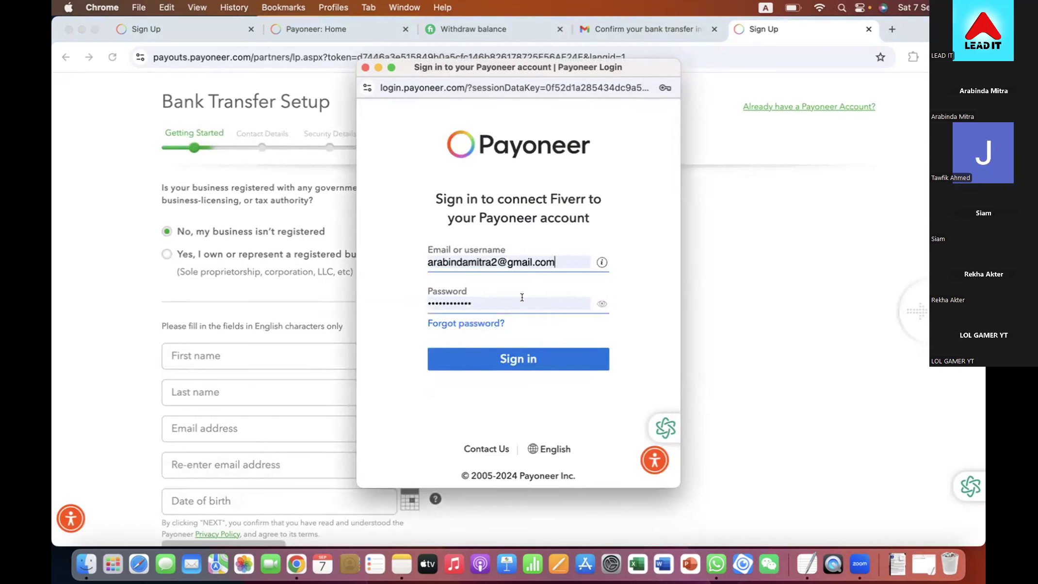
left_click(527, 360)
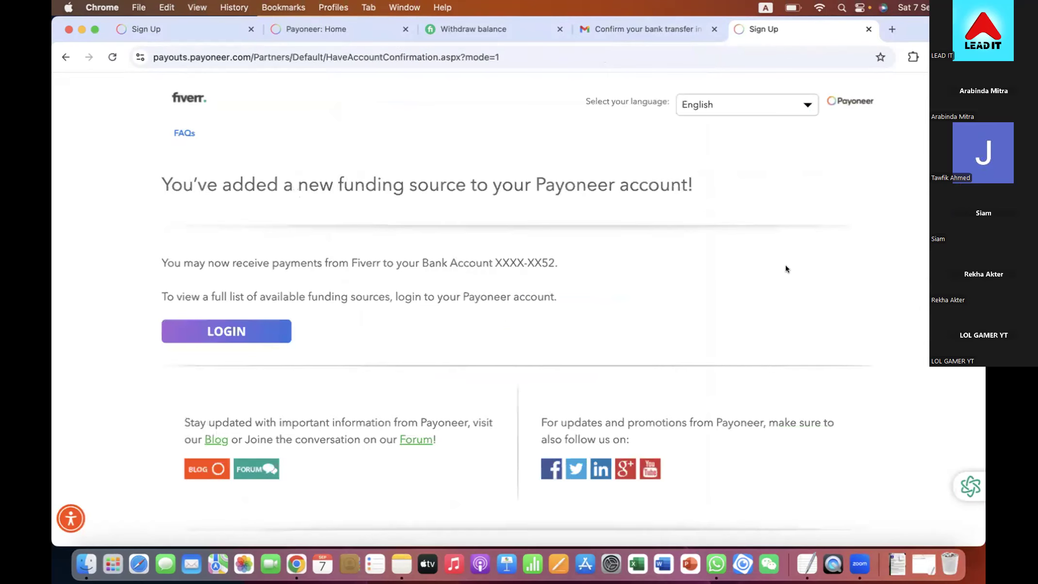
Log in, agree to Pricing & Fees and Services Terms & Conditions, accept, and continue to Companies you work with
left_click(209, 330)
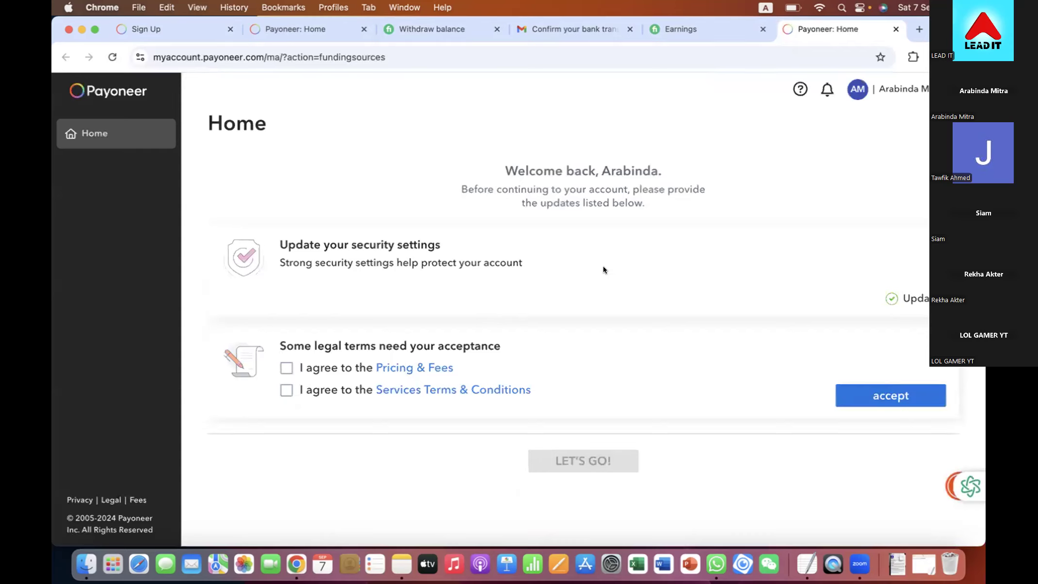
left_click(284, 369)
left_click(286, 390)
left_click(852, 400)
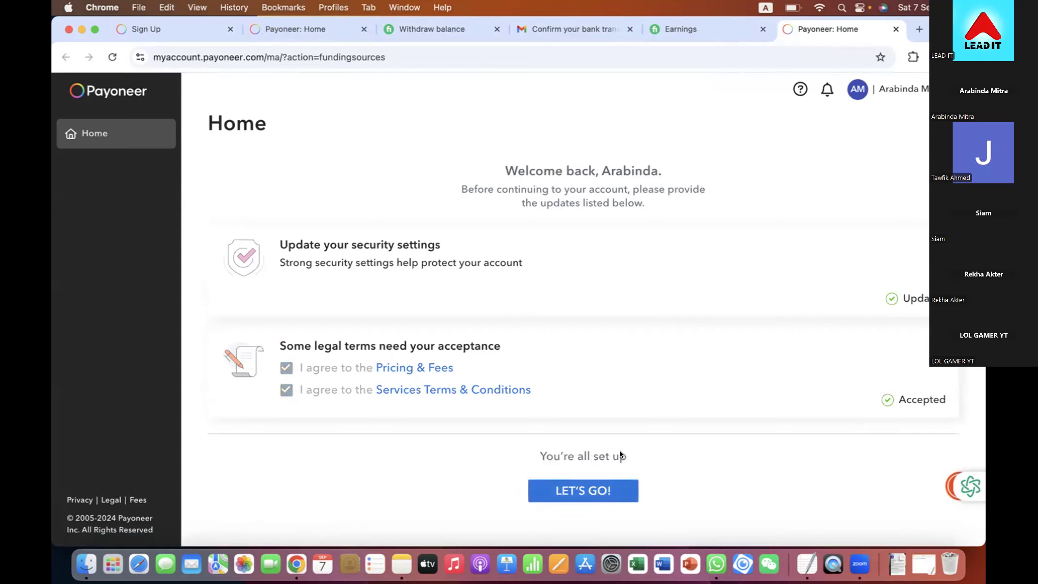
left_click(579, 489)
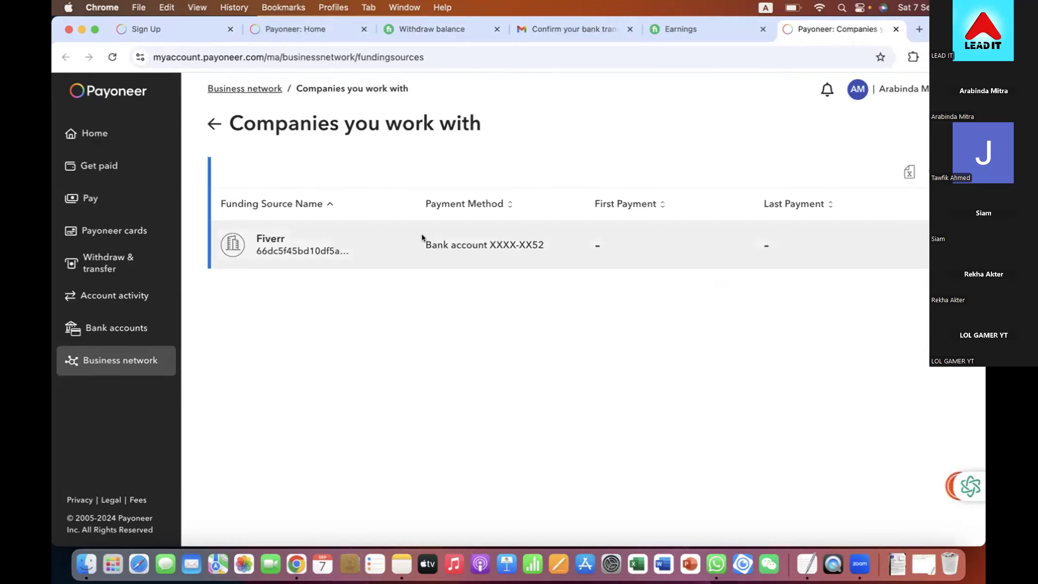
Return to Fiverr's Withdraw balance page and reload it to refresh the payout status
left_click(442, 29)
left_click(111, 57)
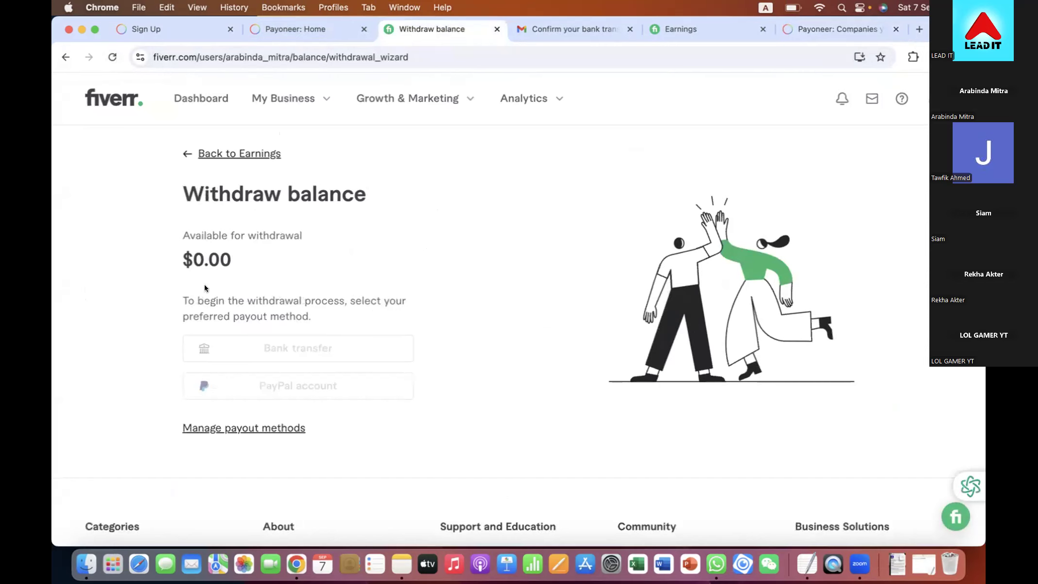
scroll(296, 374, "down", 1)
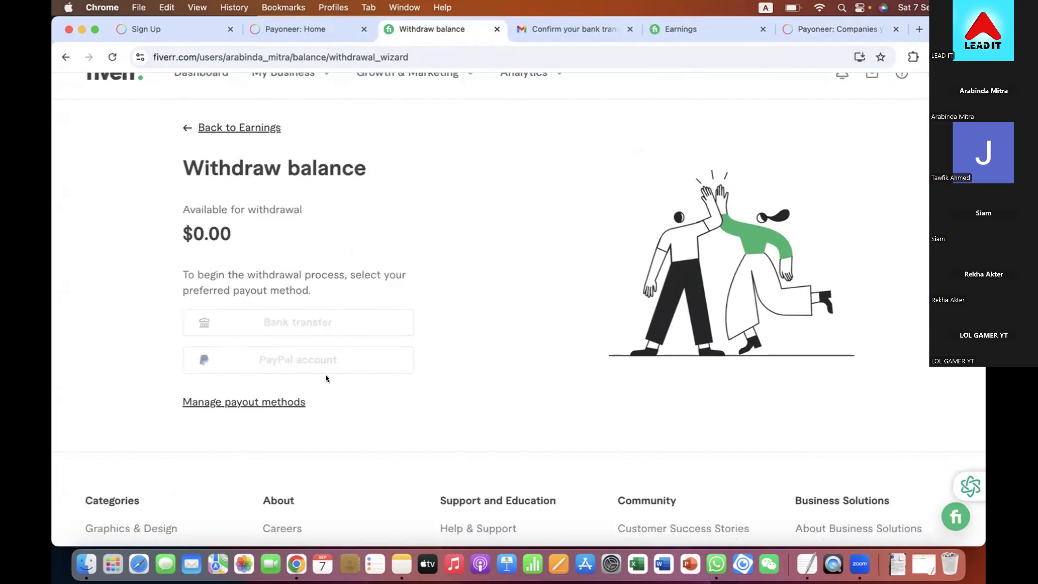
scroll(117, 407, "down", 1)
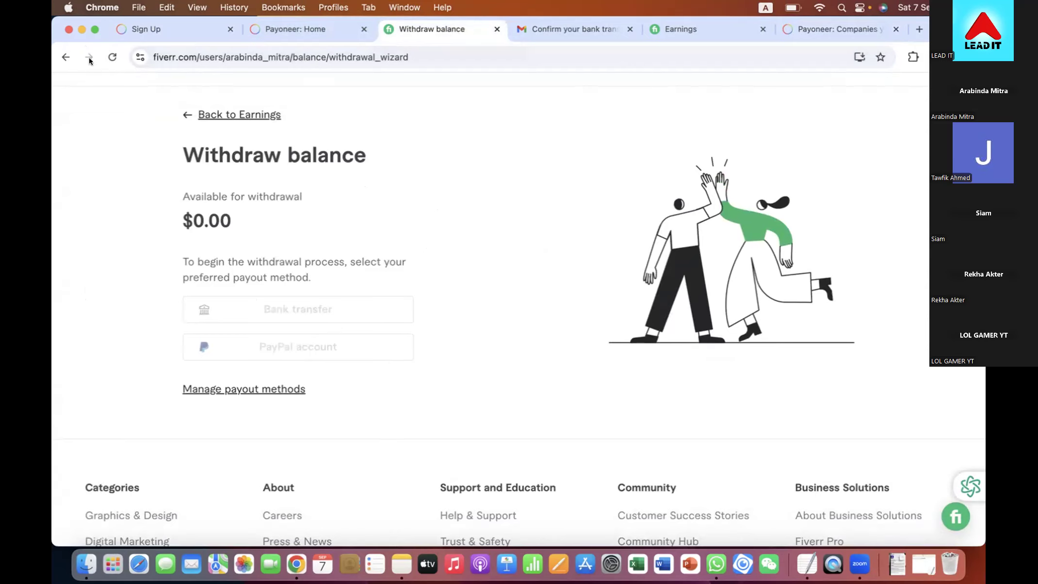
scroll(367, 79, "up", 2)
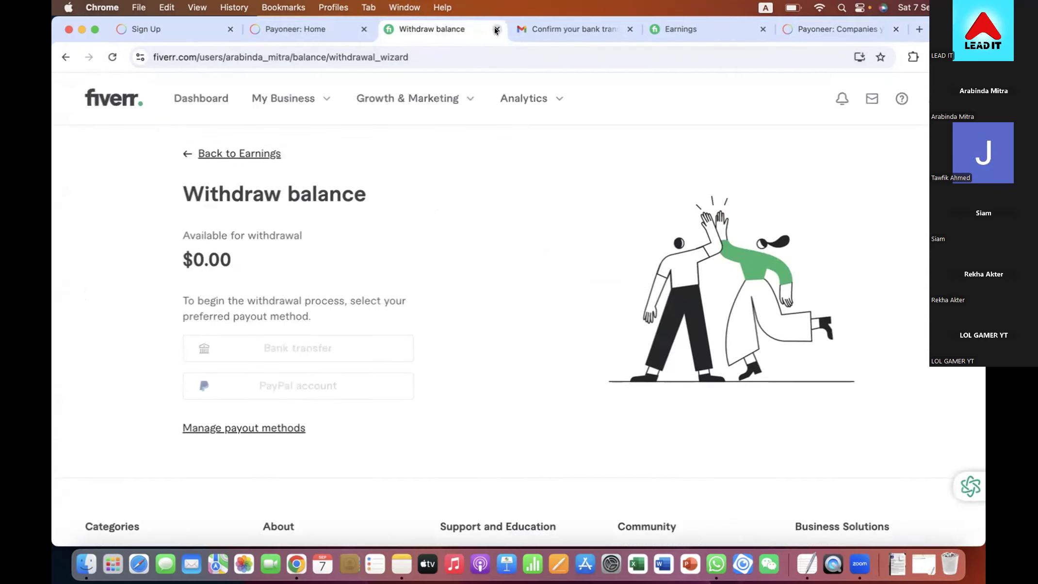
From the Earnings overview, open the payout methods manager showing Bank transfer in USD
left_click(203, 150)
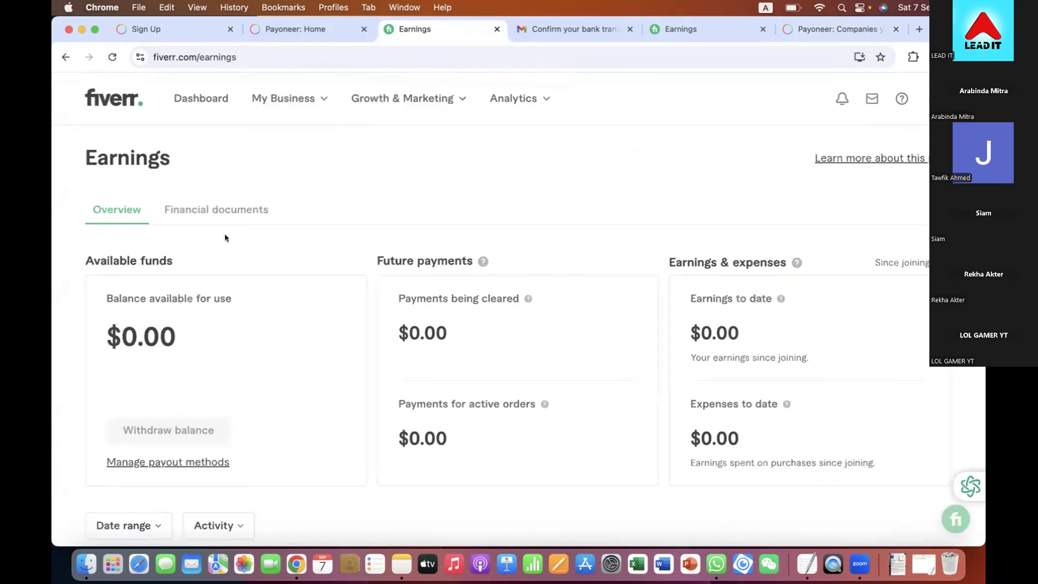
scroll(97, 425, "down", 2)
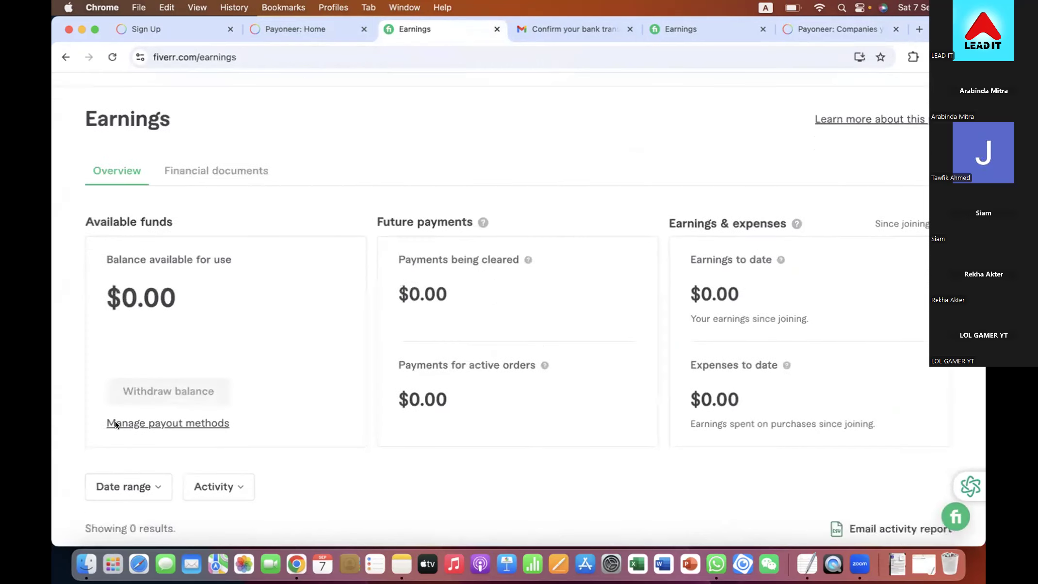
left_click(123, 425)
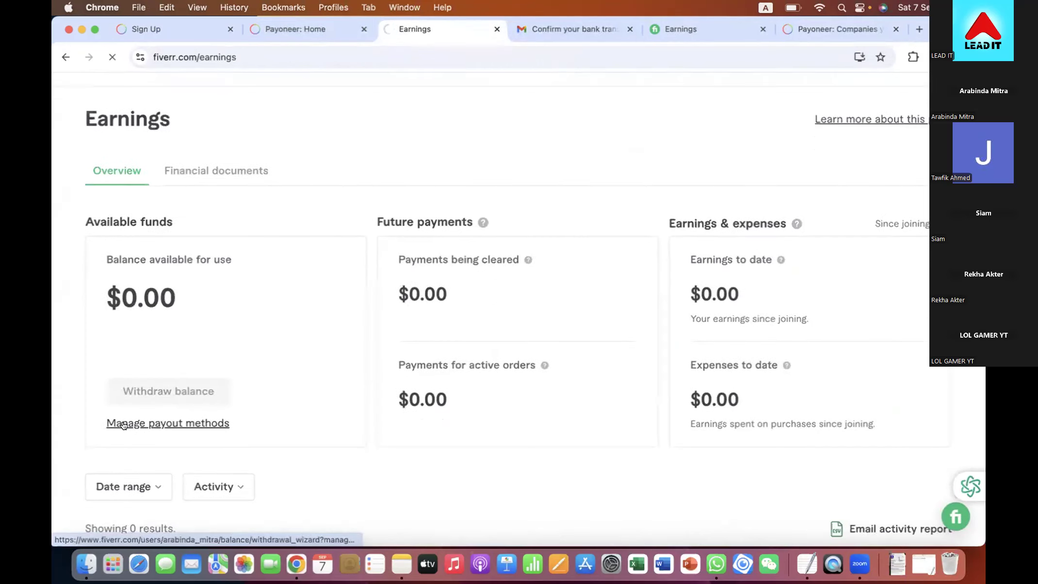
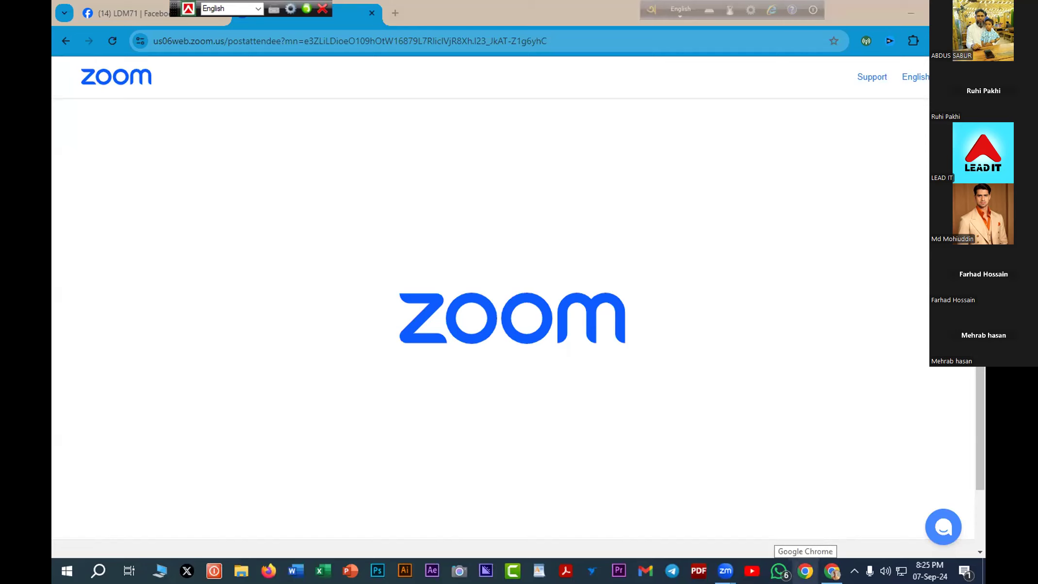
Open a window under another Chrome profile and load fiverr.com
left_click(805, 571)
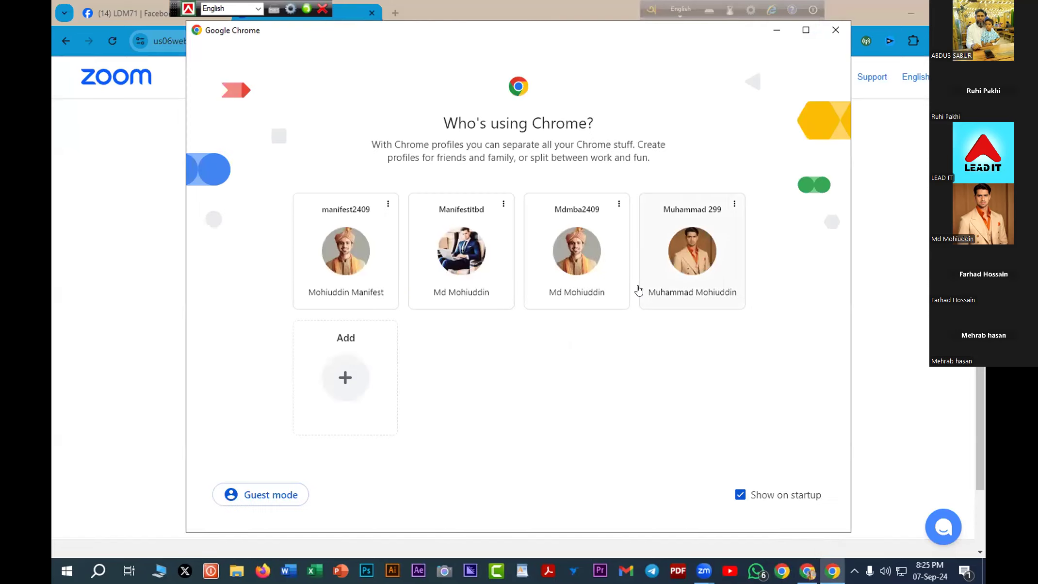
left_click(690, 254)
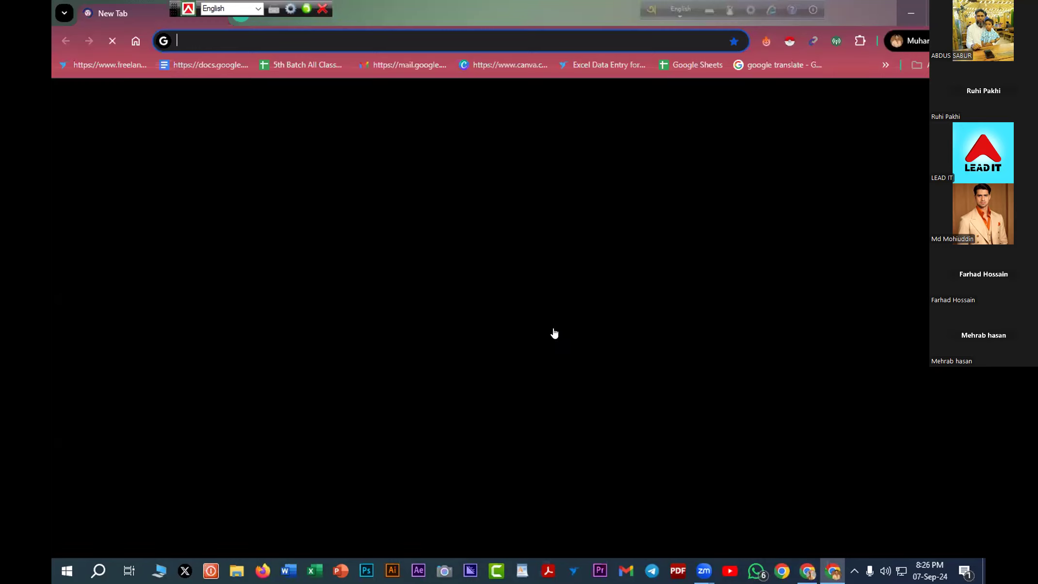
type("fiverr.com")
key("Return")
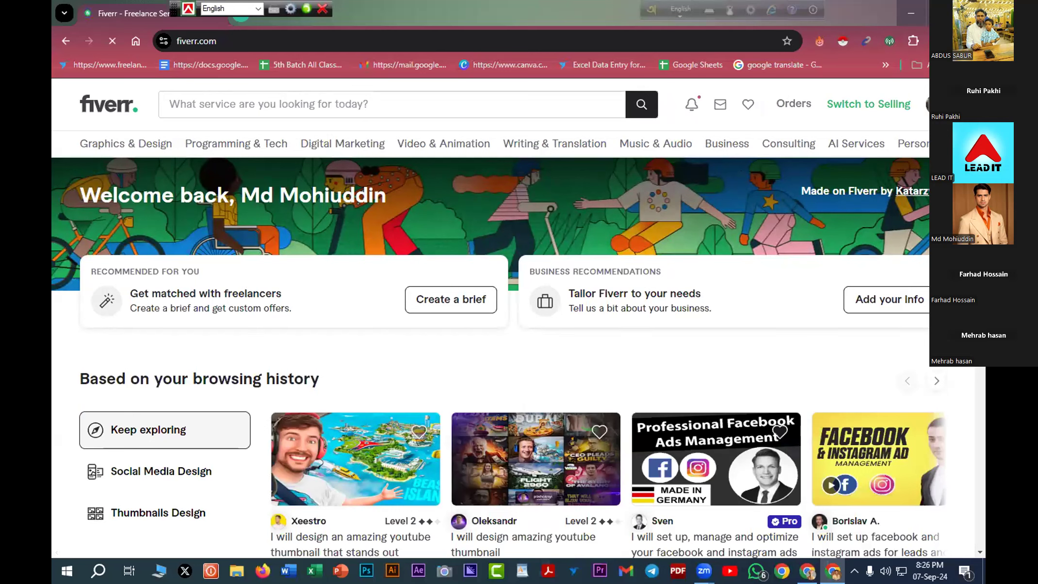
mouse_move(822, 143)
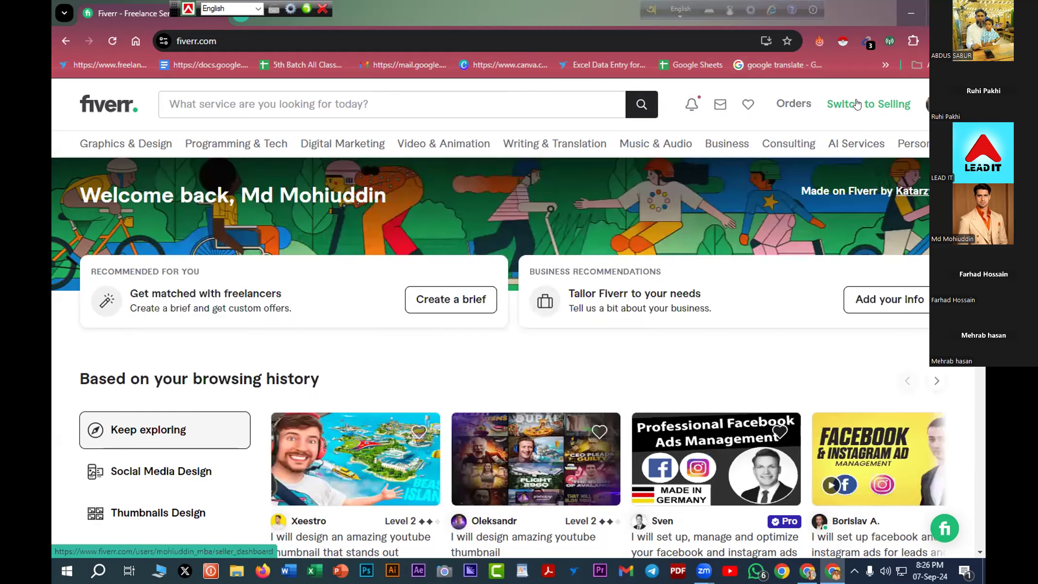
Switch Fiverr to selling mode and look over the Seller Dashboard stats
left_click(854, 110)
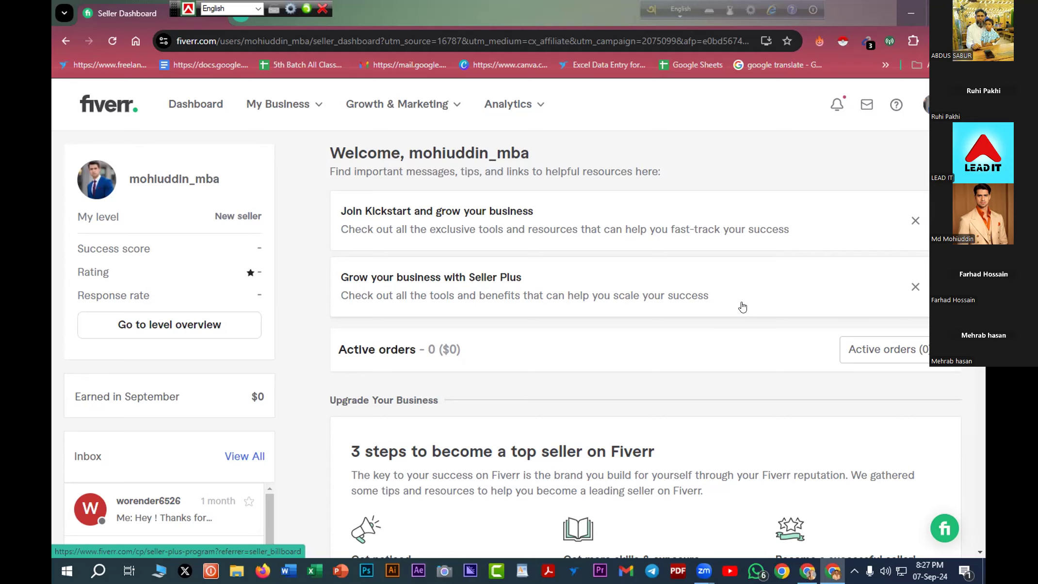
scroll(641, 287, "down", 4)
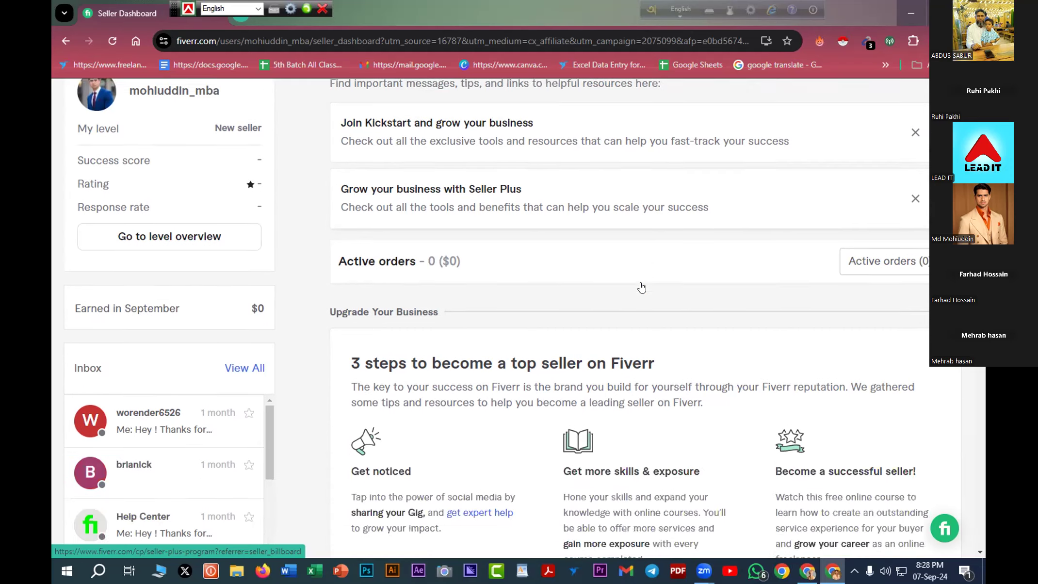
scroll(641, 281, "up", 3)
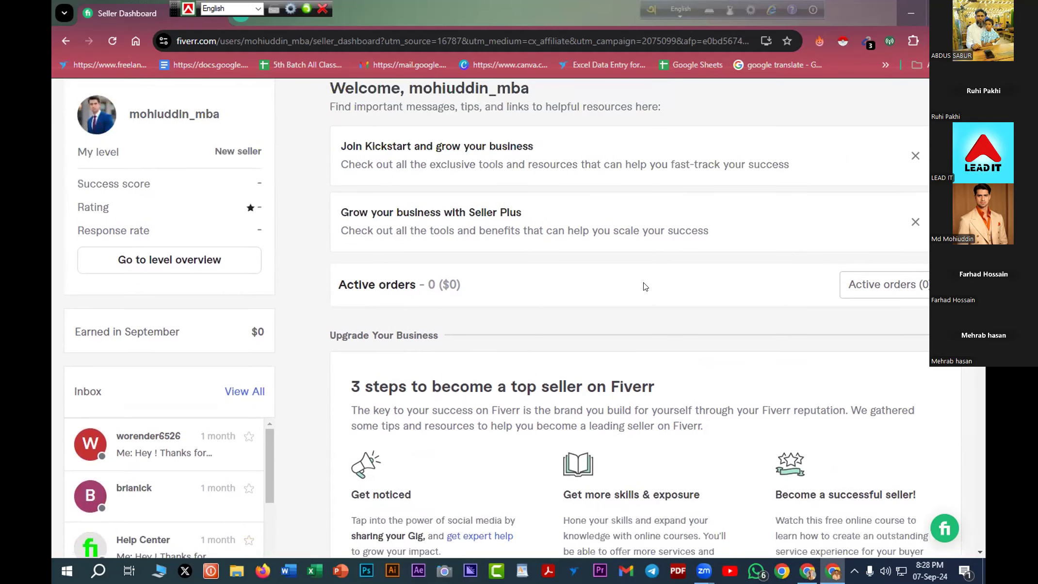
scroll(645, 286, "up", 1)
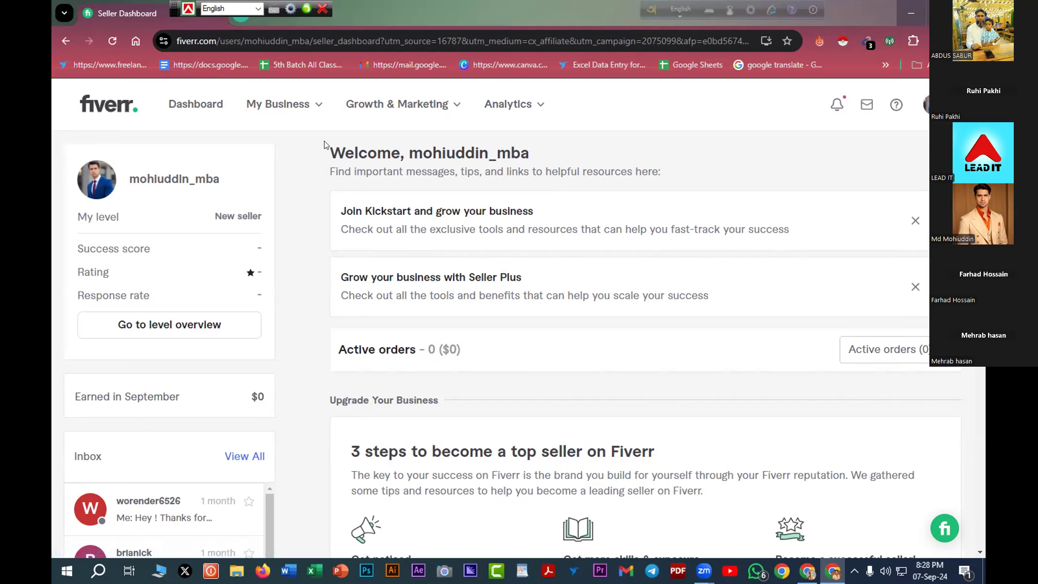
Go to Earnings under My Business to see the $0.00 available balance
left_click(186, 103)
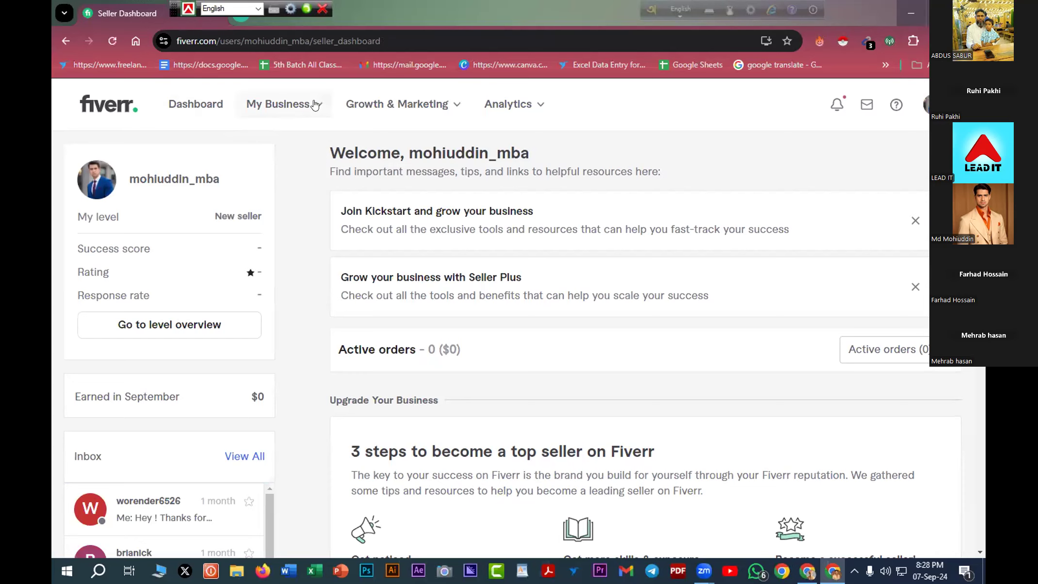
mouse_move(314, 105)
left_click(272, 228)
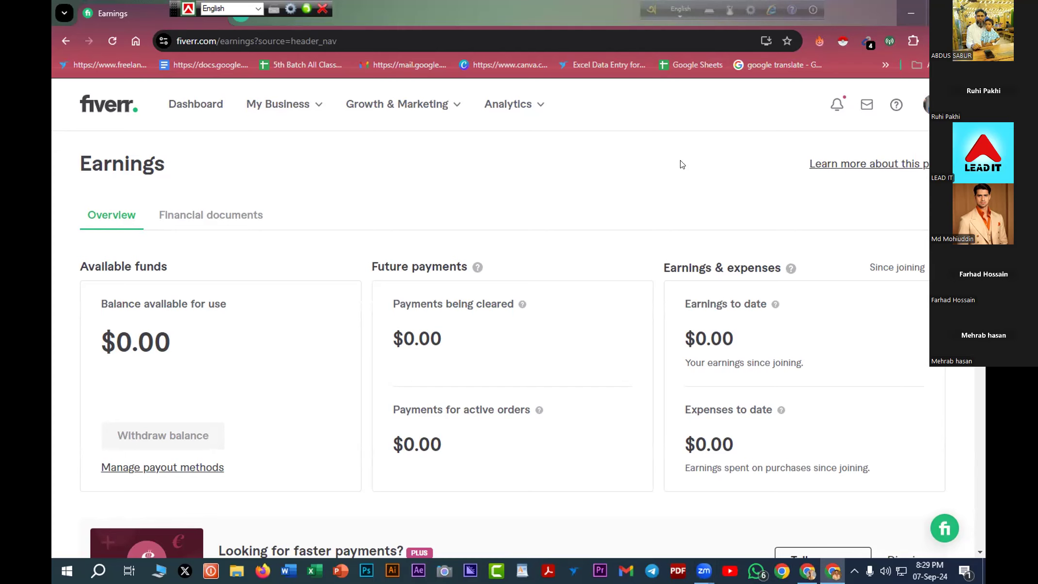
Open Manage payout methods from the Earnings page to show the Payoneer USD account
scroll(336, 364, "down", 4)
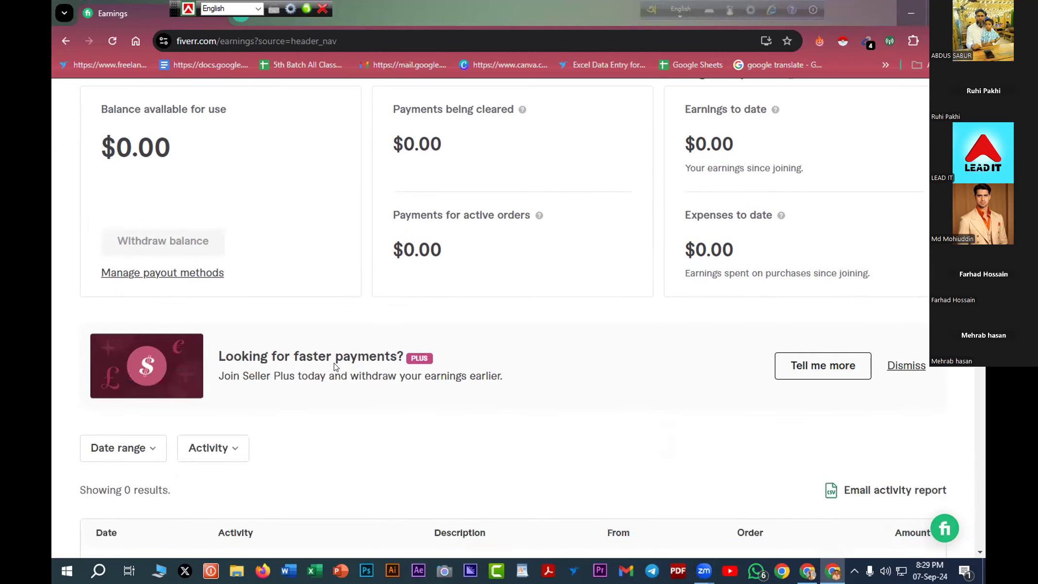
left_click(191, 272)
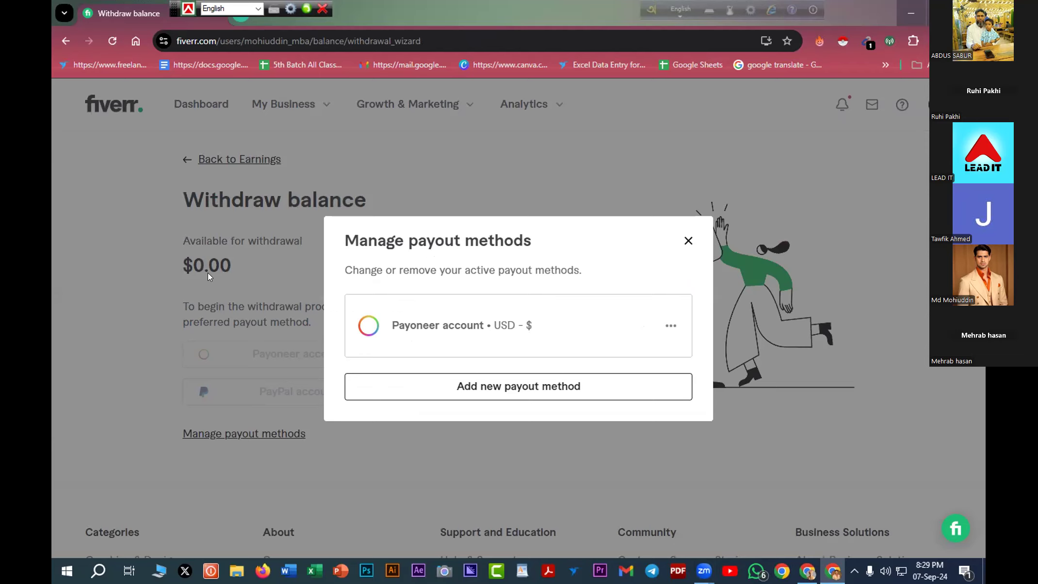
Close the payout methods dialog, reopen it, then close it again on Withdraw balance
left_click(683, 242)
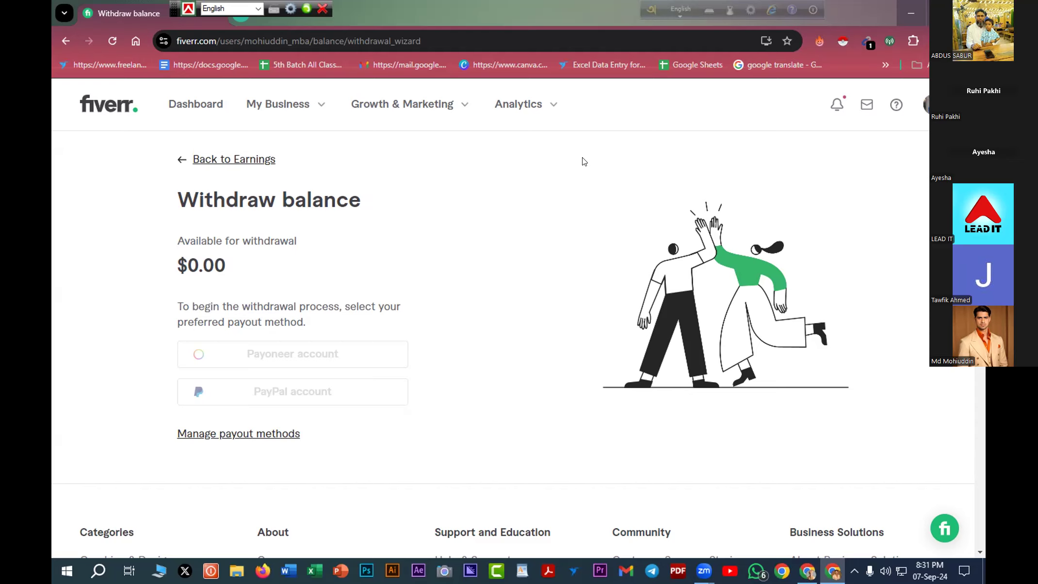
left_click(250, 433)
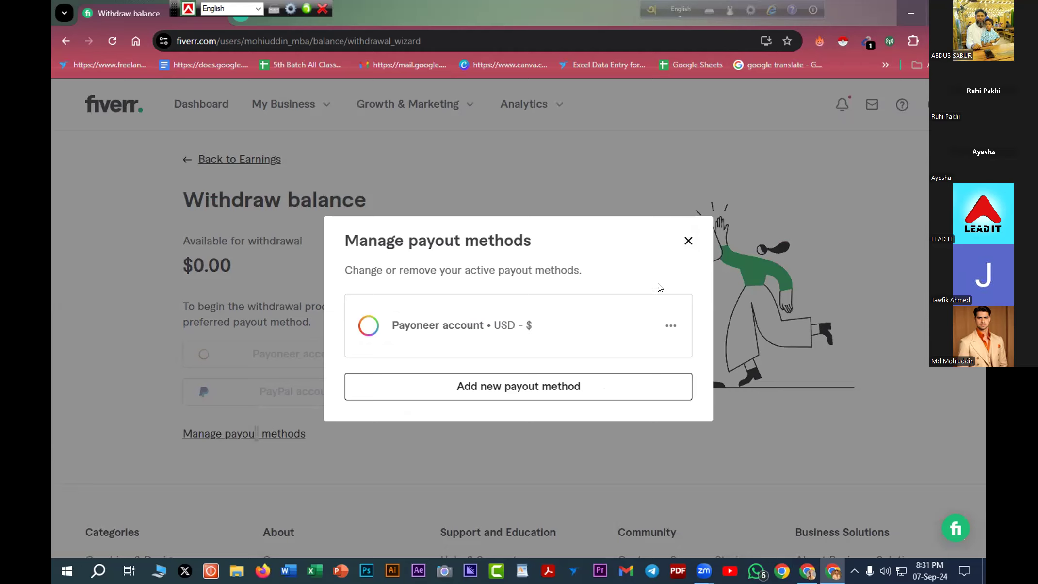
left_click(693, 239)
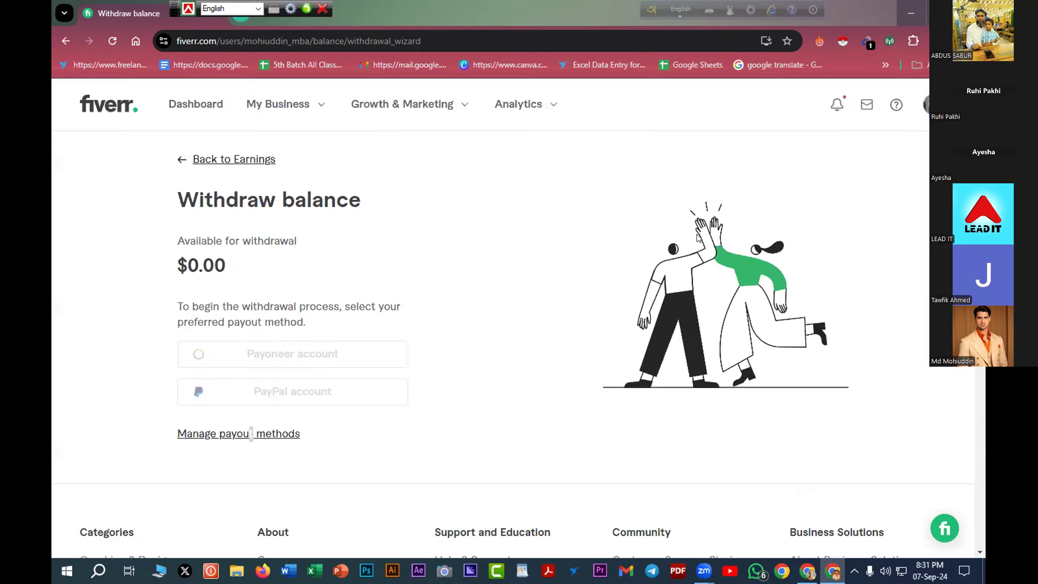